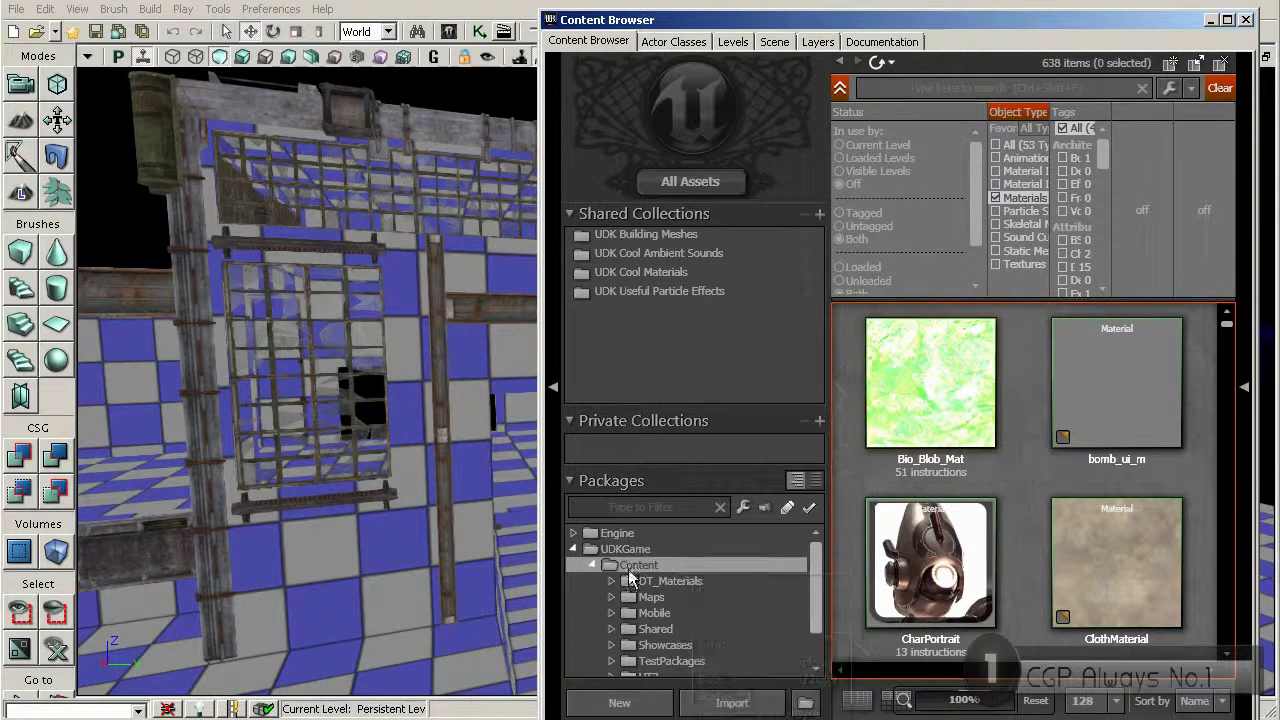
# Step: Search the Content folder's materials for "bunker" and fully load the folder's packages
pyautogui.click(995, 198)
pyautogui.scroll(-1, 1016, 500)
pyautogui.scroll(-1, 1017, 505)
pyautogui.scroll(2, 1017, 505)
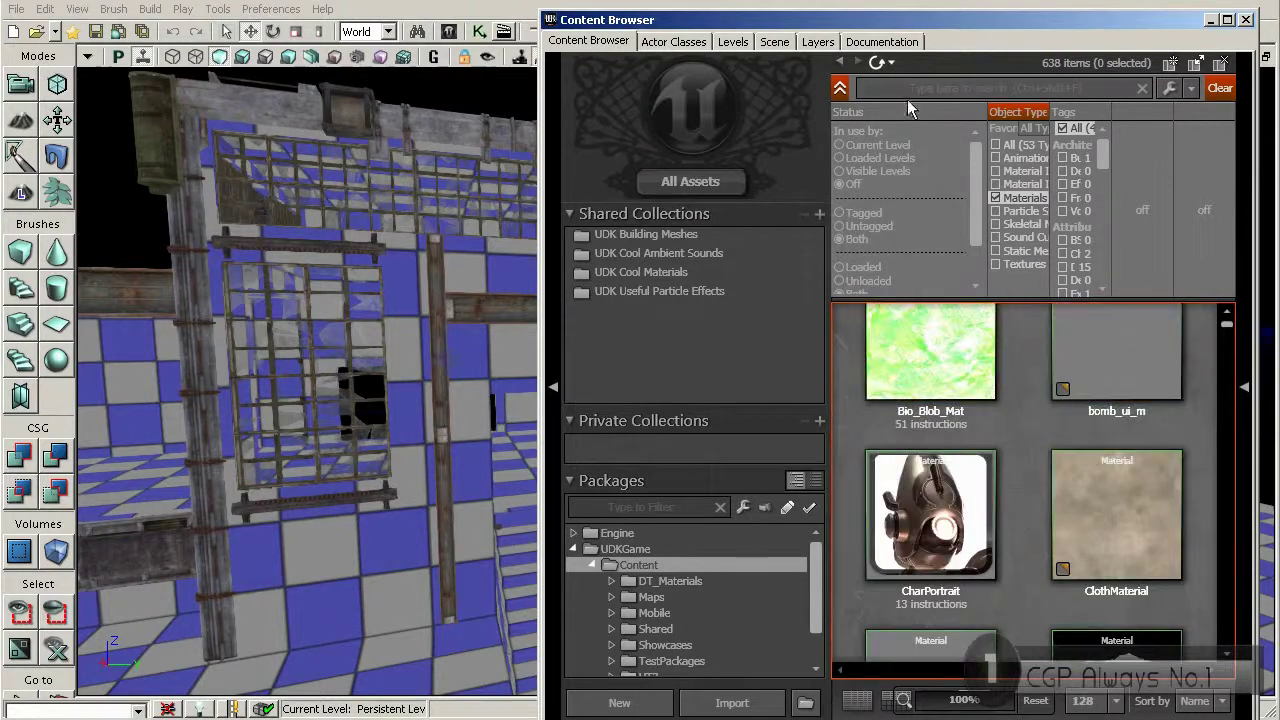
pyautogui.write('bur')
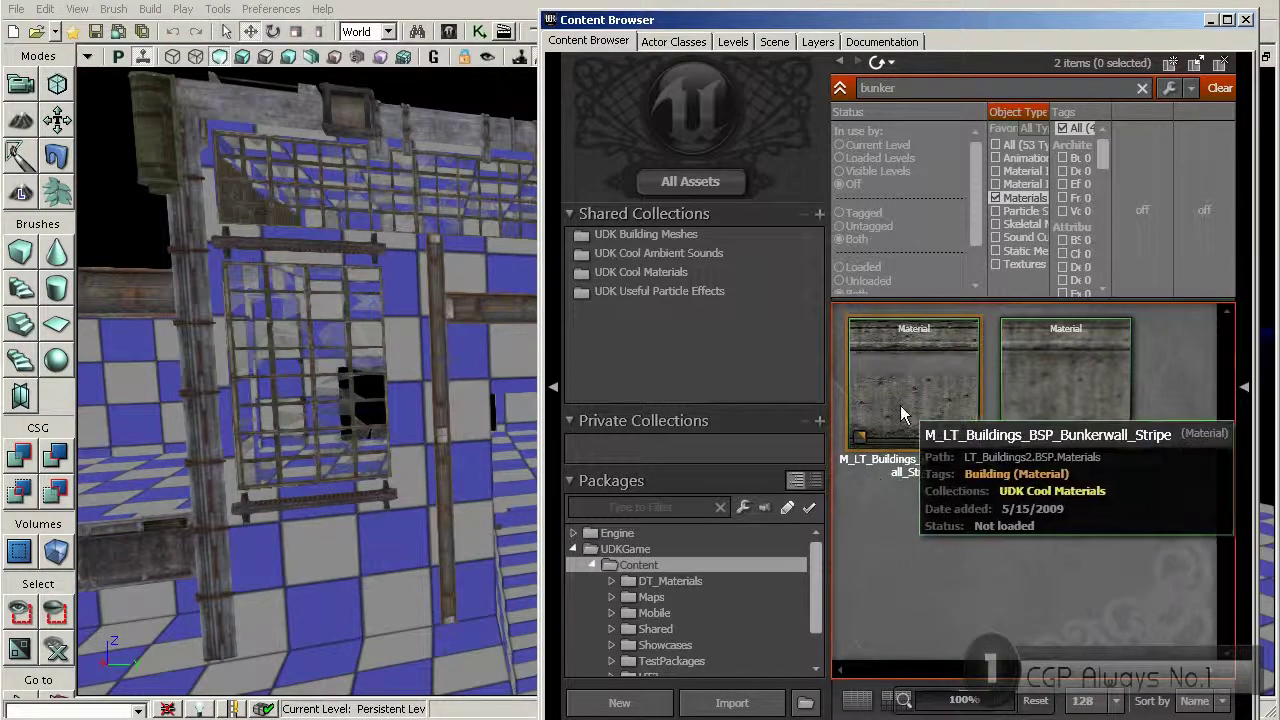
pyautogui.rightClick(636, 566)
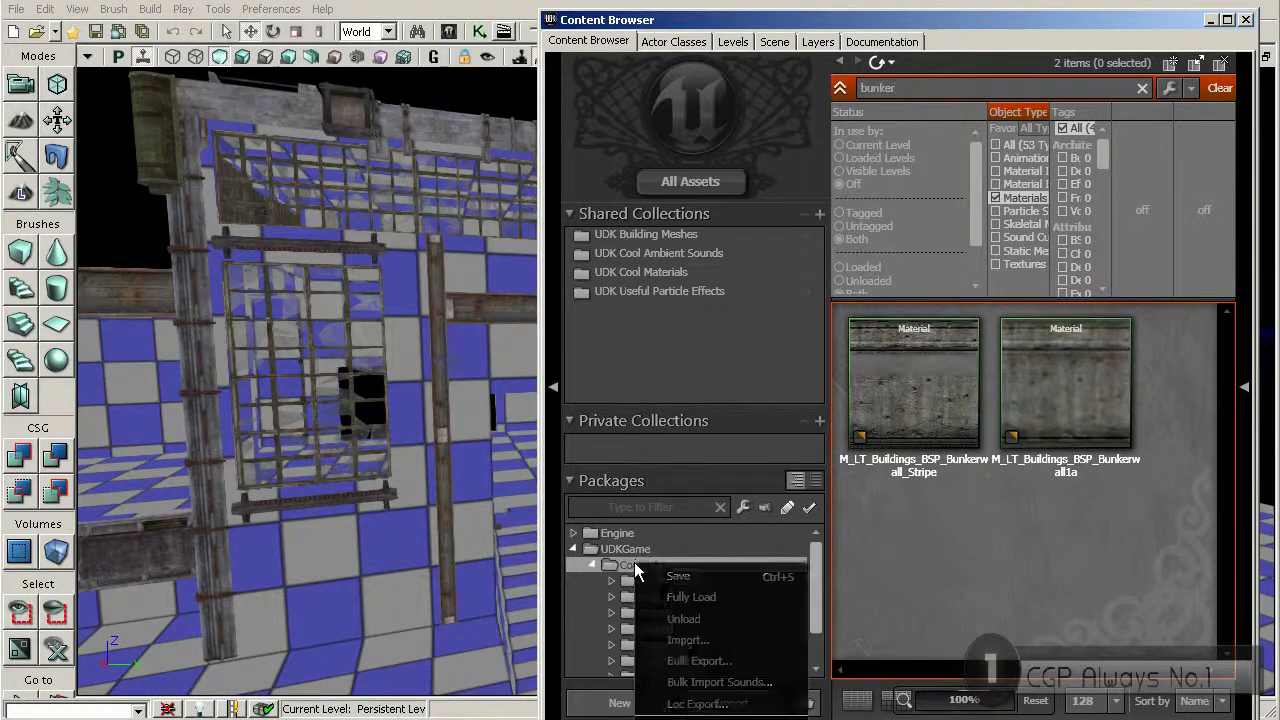
pyautogui.click(668, 590)
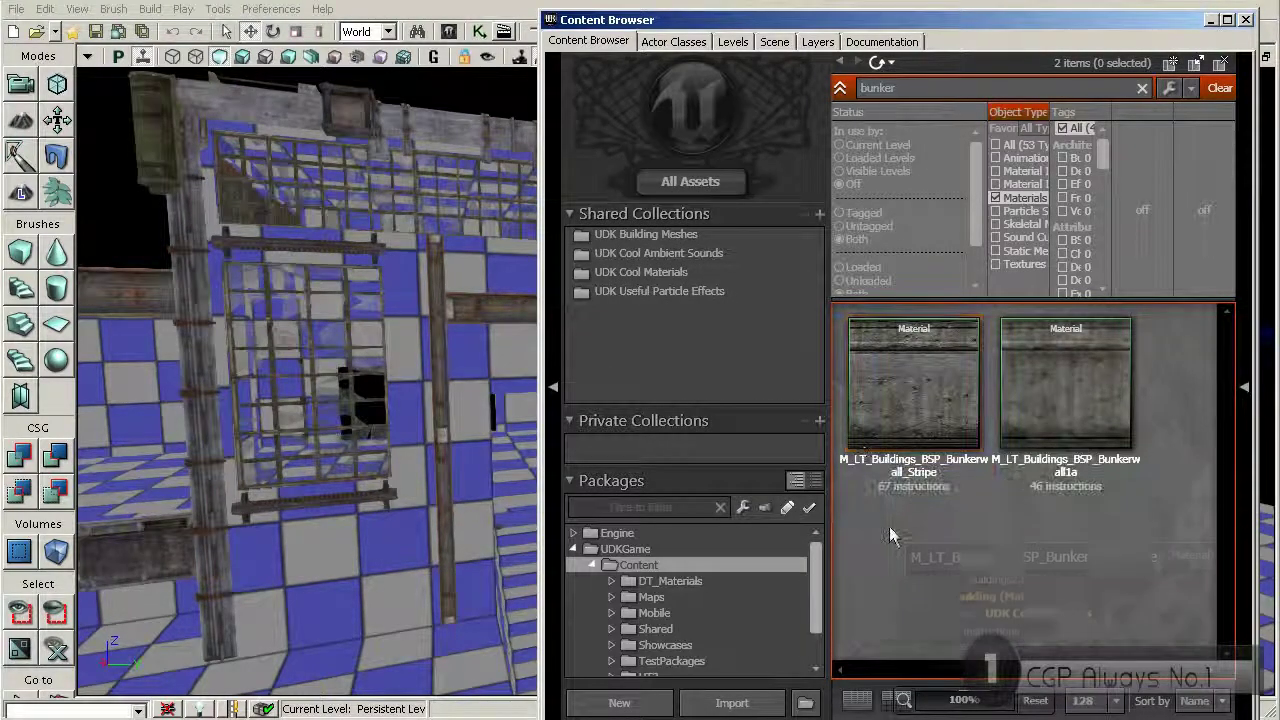
# Step: Apply M_LT_Buildings_BSP_Bunkerwall_Stripe to the building's front exterior wall
pyautogui.moveTo(480, 372); pyautogui.dragTo(484, 316)
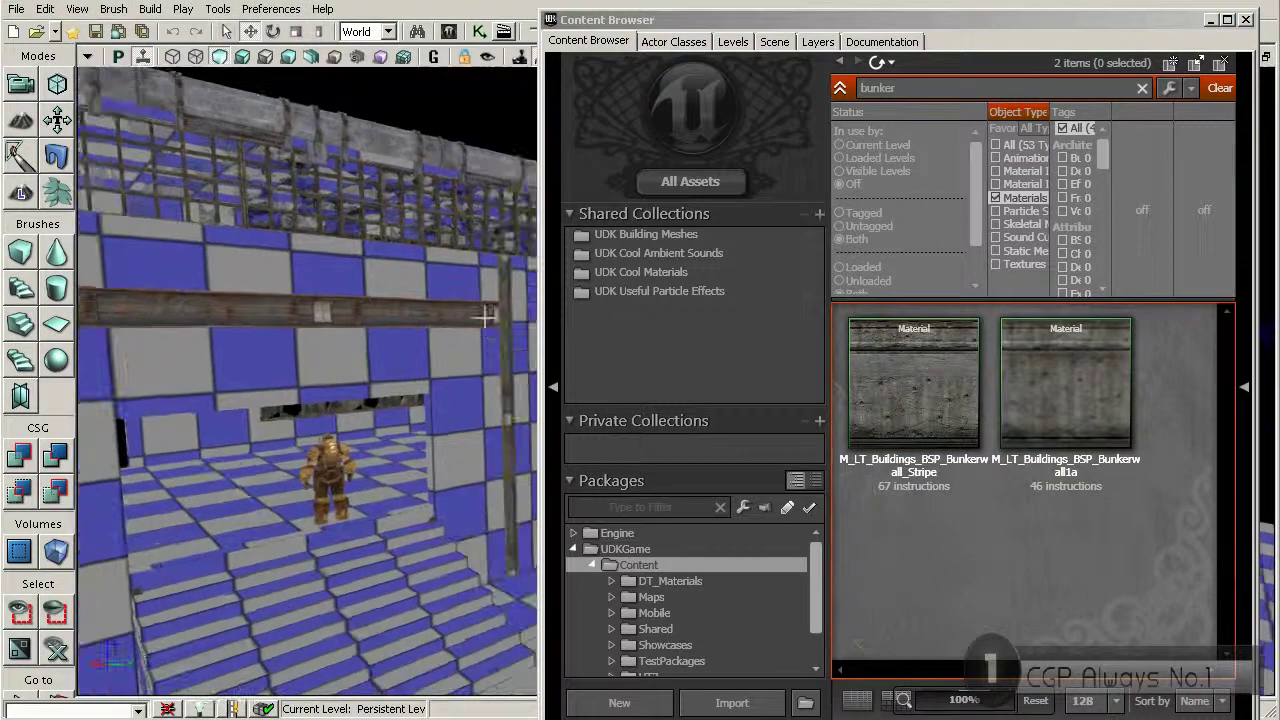
pyautogui.click(909, 386)
pyautogui.moveTo(909, 386); pyautogui.dragTo(475, 368)
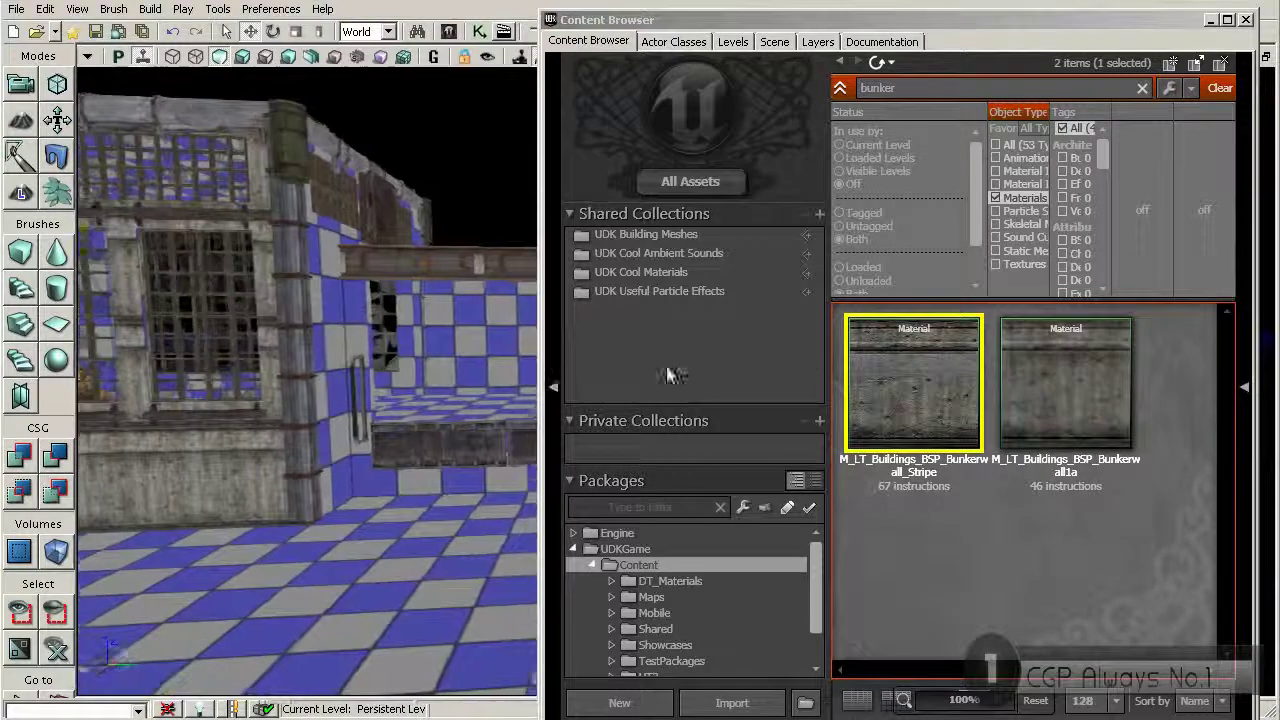
# Step: Apply M_LT_Buildings_BSP_Bunkerwall_Stripe to the checkered exterior side wall around the corner from the front windows
pyautogui.moveTo(515, 418); pyautogui.dragTo(470, 420)
pyautogui.rightClick(415, 382)
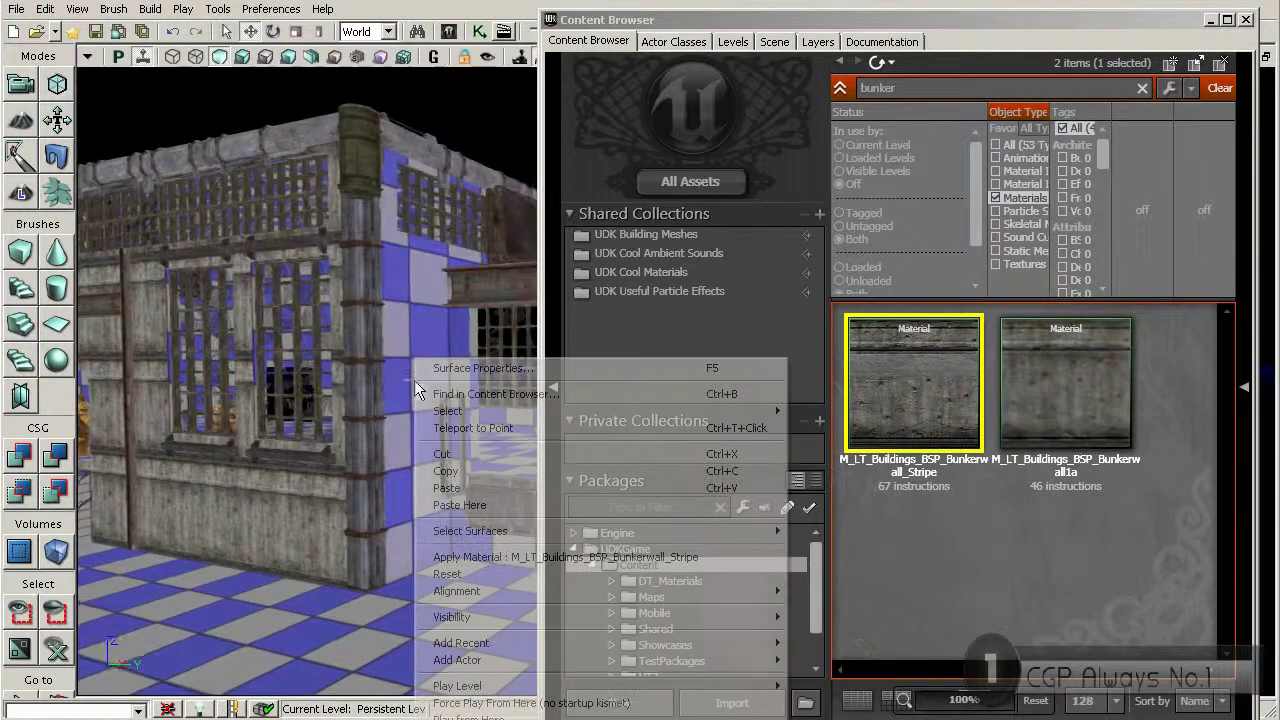
pyautogui.click(525, 565)
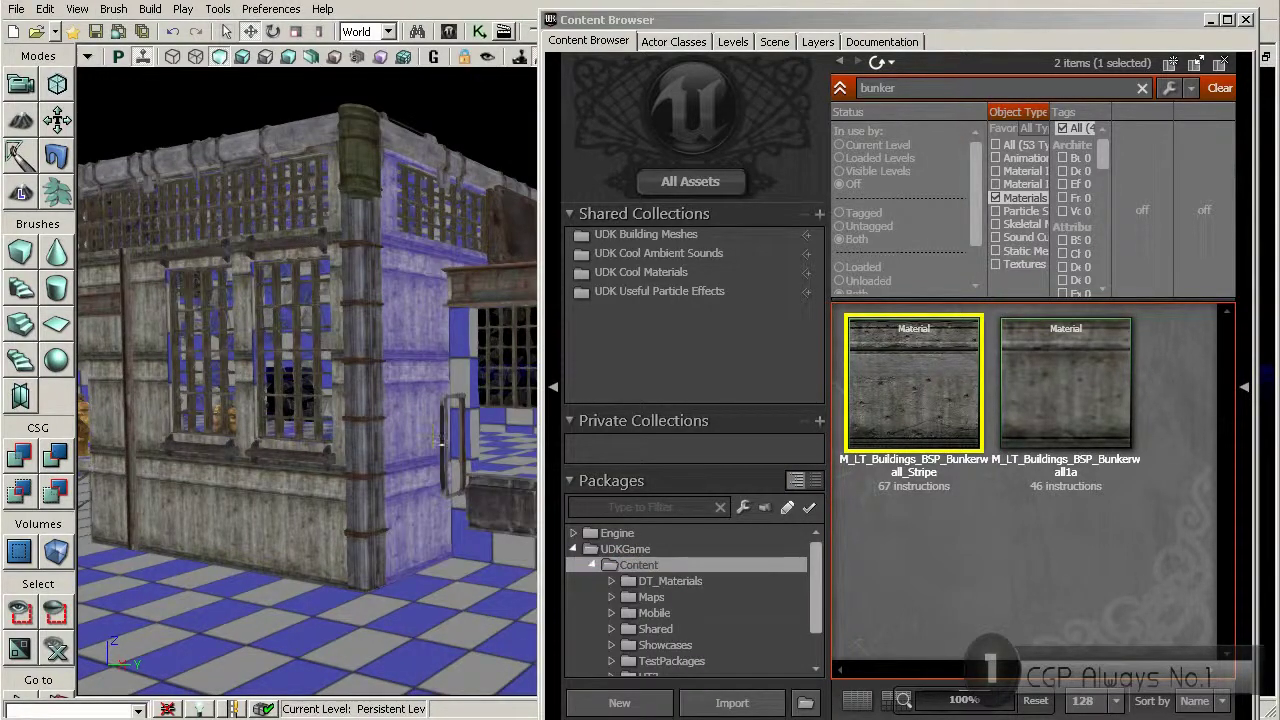
# Step: Apply the bunker wall stripe material to the main building's exterior side wall at the opposite end
pyautogui.moveTo(314, 458); pyautogui.dragTo(300, 430)
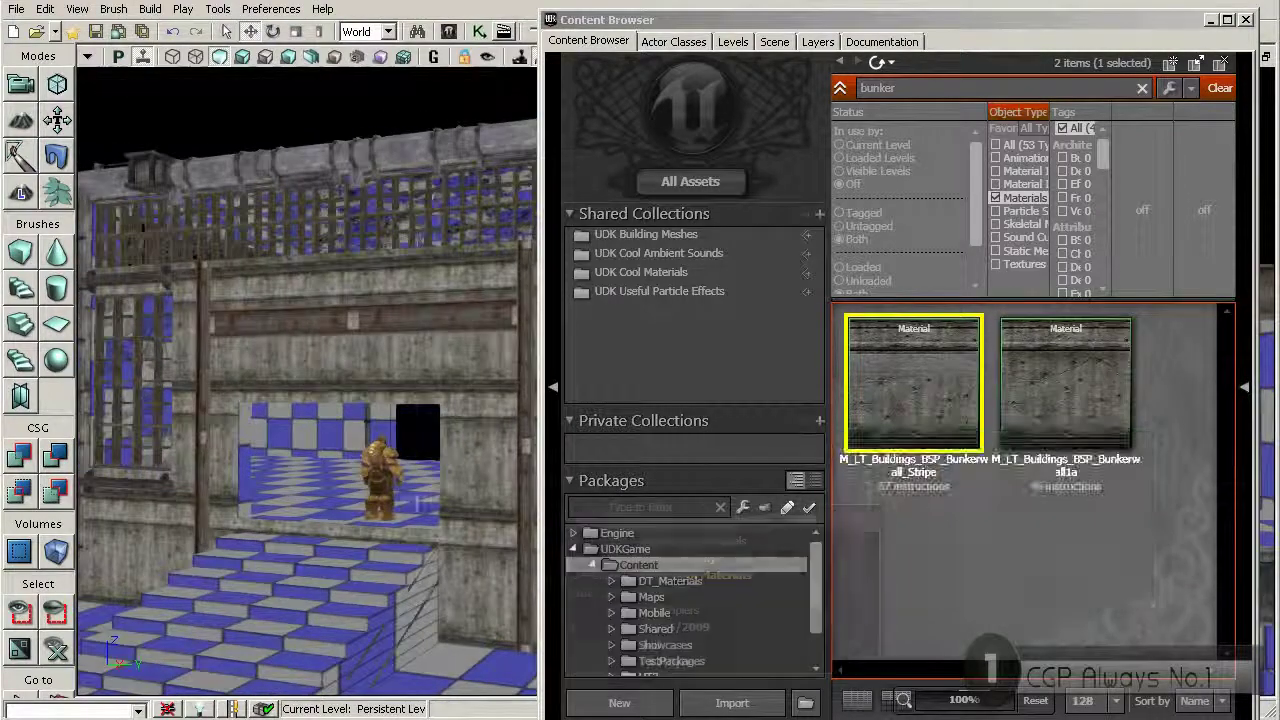
pyautogui.moveTo(400, 480); pyautogui.dragTo(375, 480)
pyautogui.moveTo(375, 480); pyautogui.dragTo(492, 402, button='right')
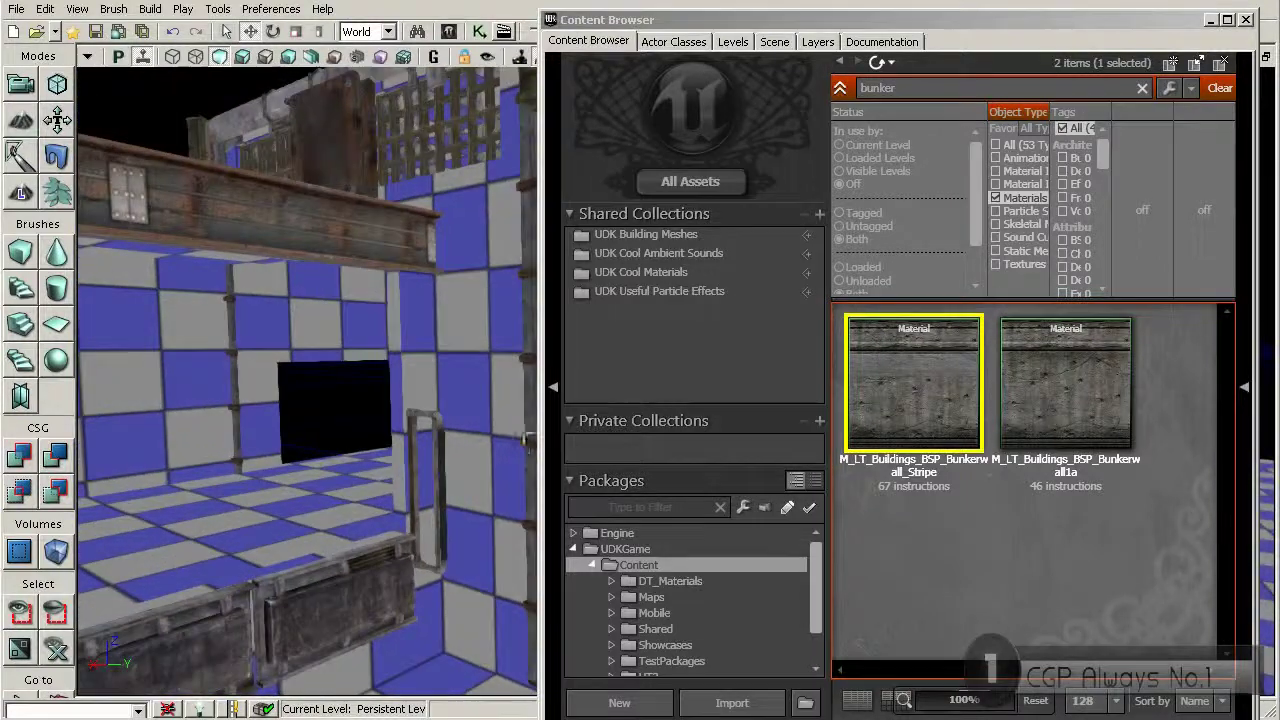
pyautogui.moveTo(485, 345); pyautogui.dragTo(360, 410, button='right')
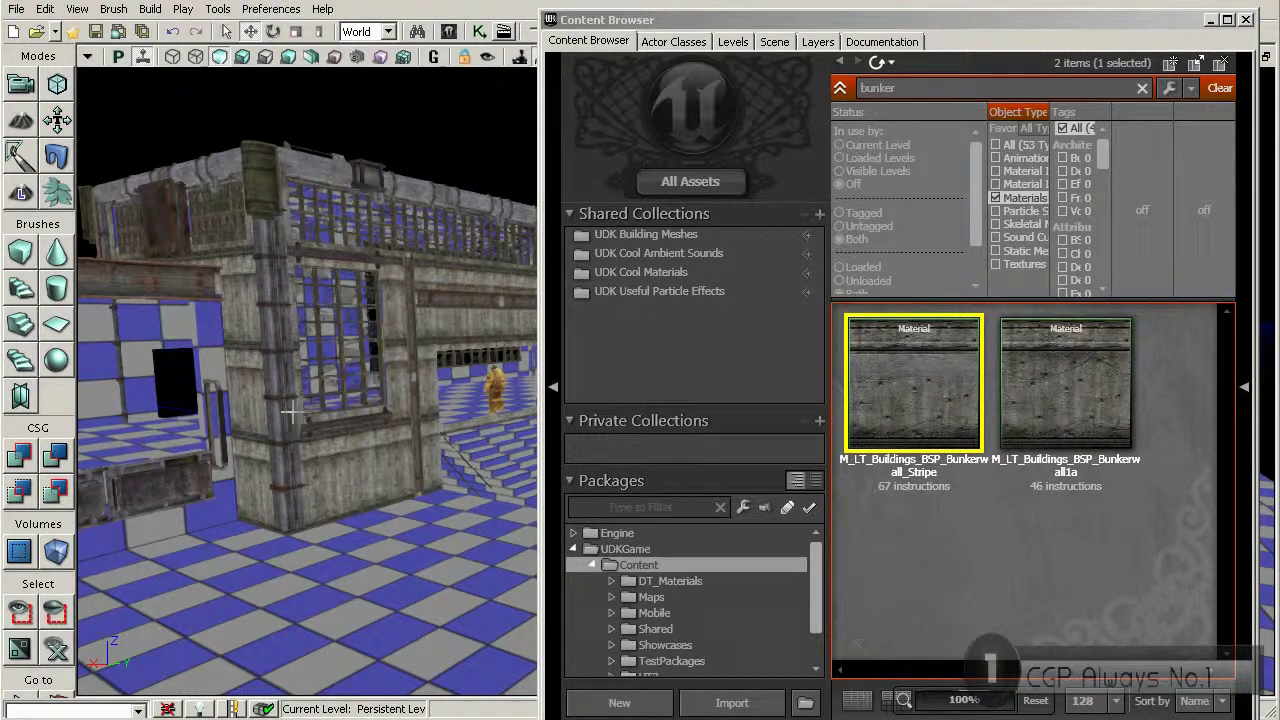
# Step: Search the materials for "wall" and select M_HU_Walls_SM_FlatWall
pyautogui.doubleClick(922, 90)
pyautogui.write('wall')
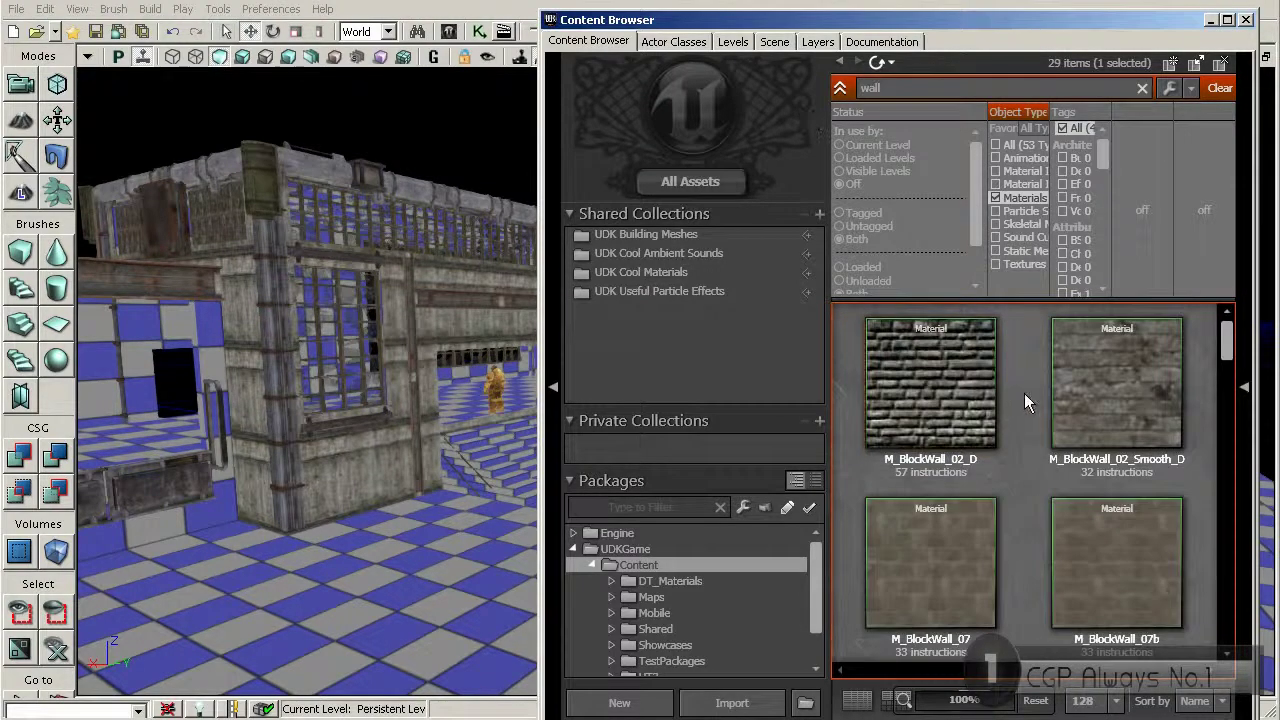
pyautogui.scroll(-5, 1028, 430)
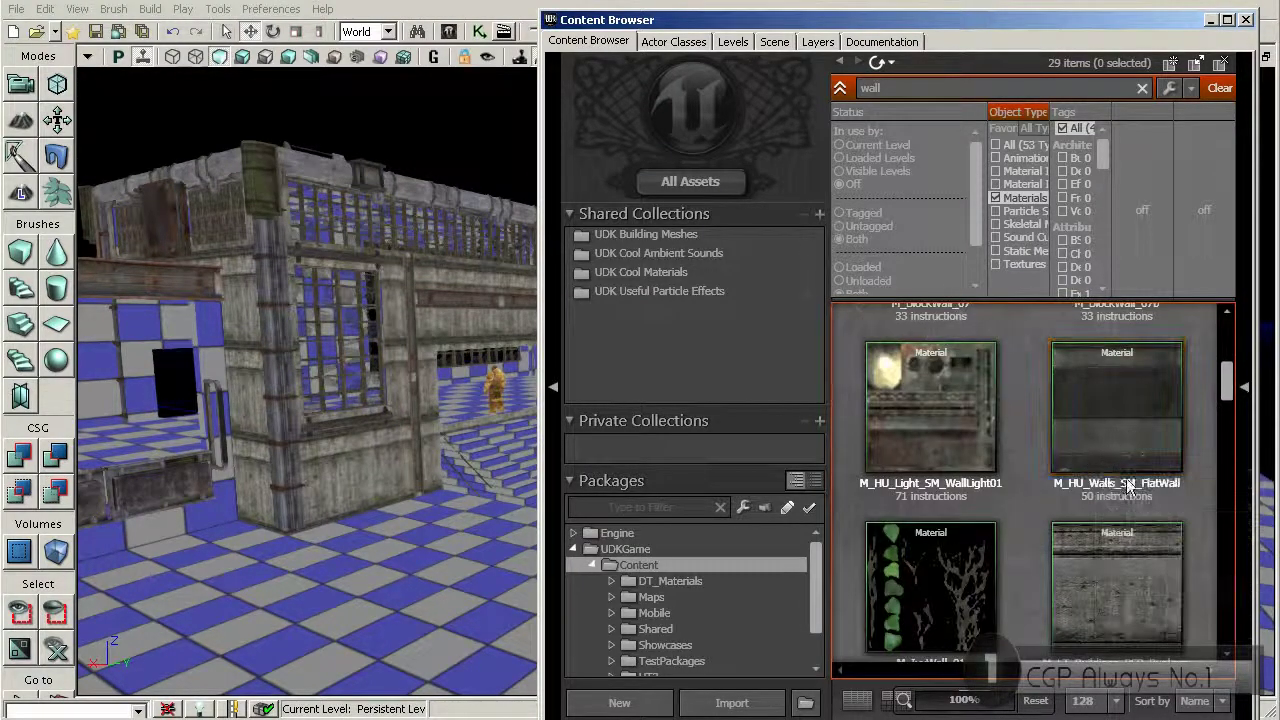
pyautogui.click(1100, 430)
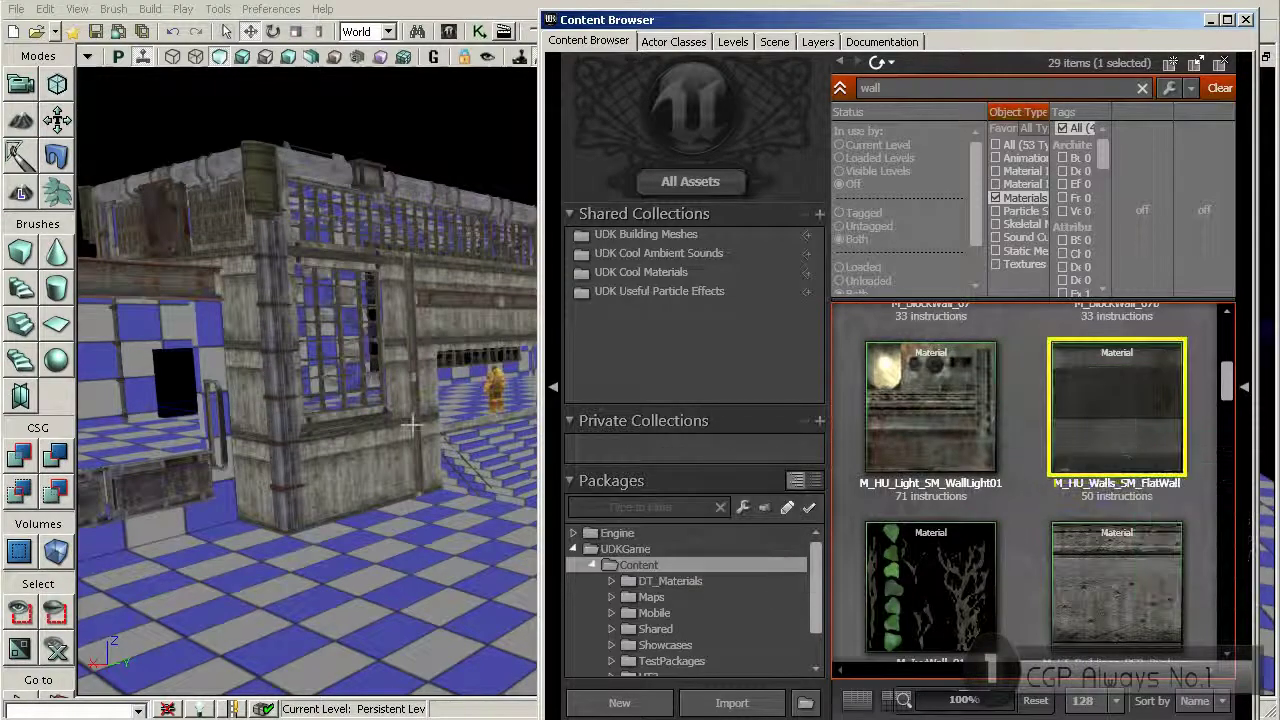
# Step: Apply M_HU_Walls_SM_FlatWall to the interior side of the building's front wall
pyautogui.moveTo(396, 413); pyautogui.dragTo(440, 420)
pyautogui.moveTo(1062, 23); pyautogui.dragTo(1085, 8)
pyautogui.click(547, 355)
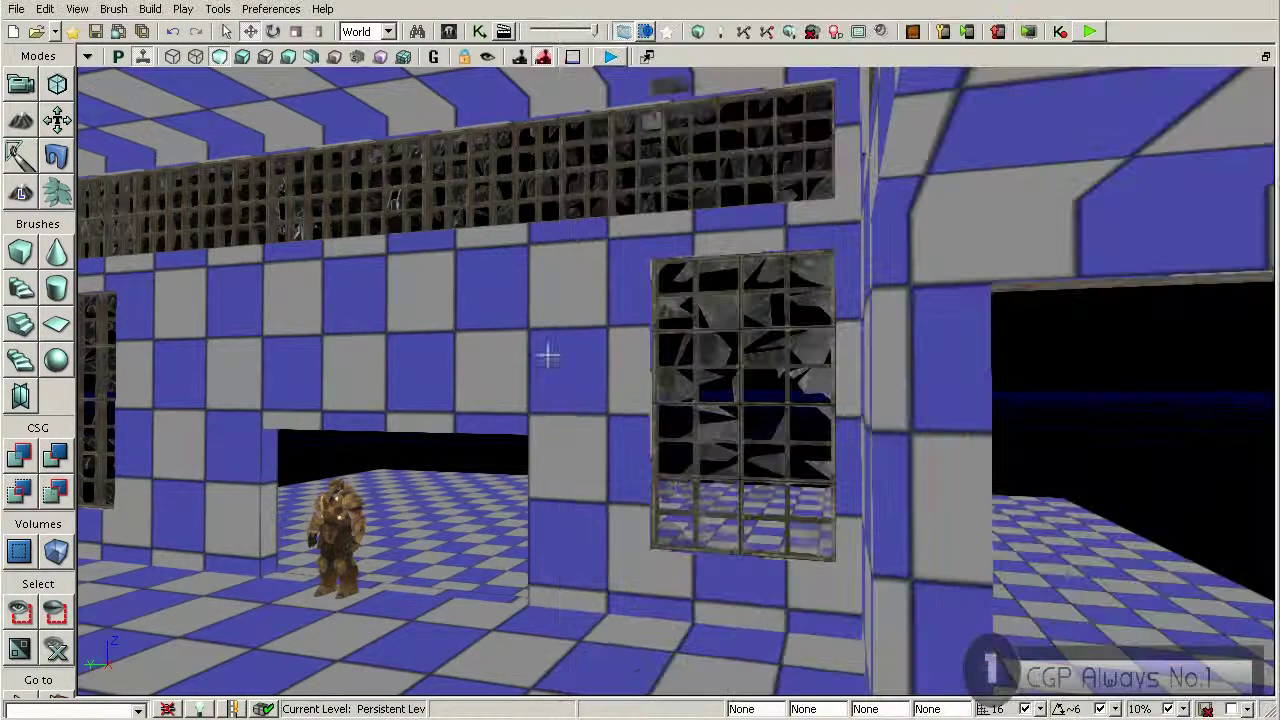
pyautogui.moveTo(345, 428); pyautogui.dragTo(484, 349, button='right')
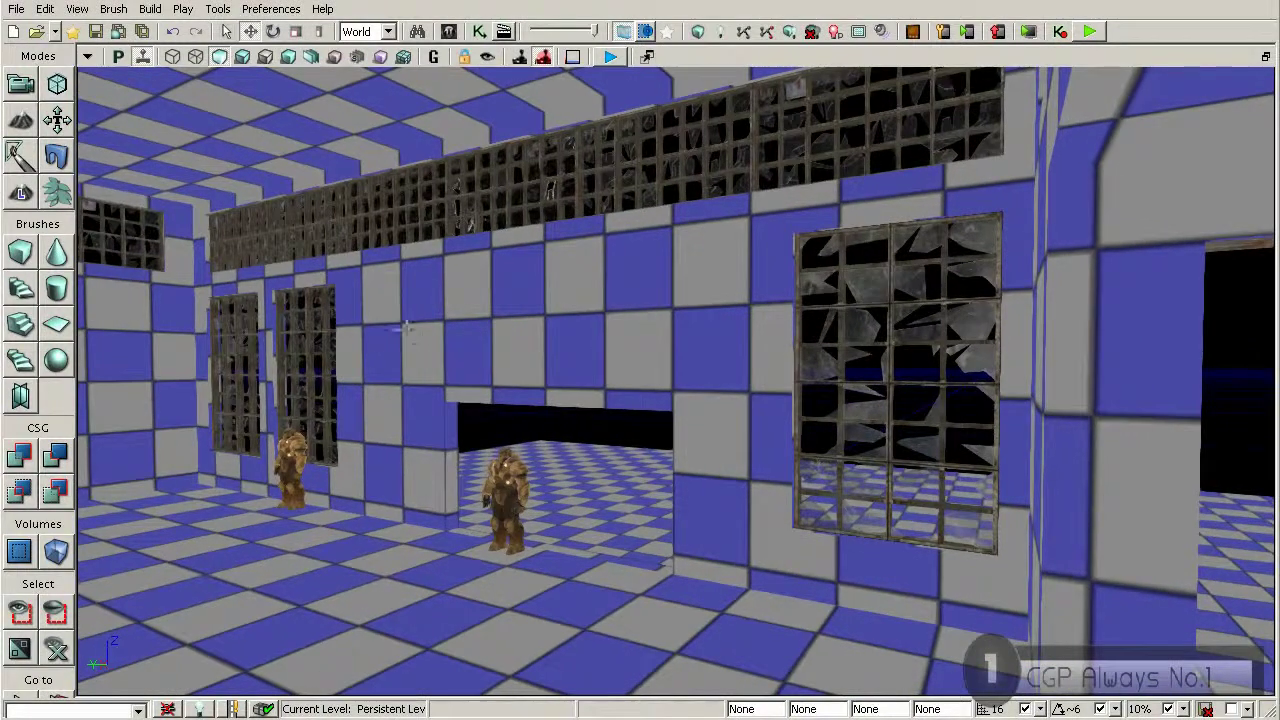
pyautogui.rightClick(520, 316)
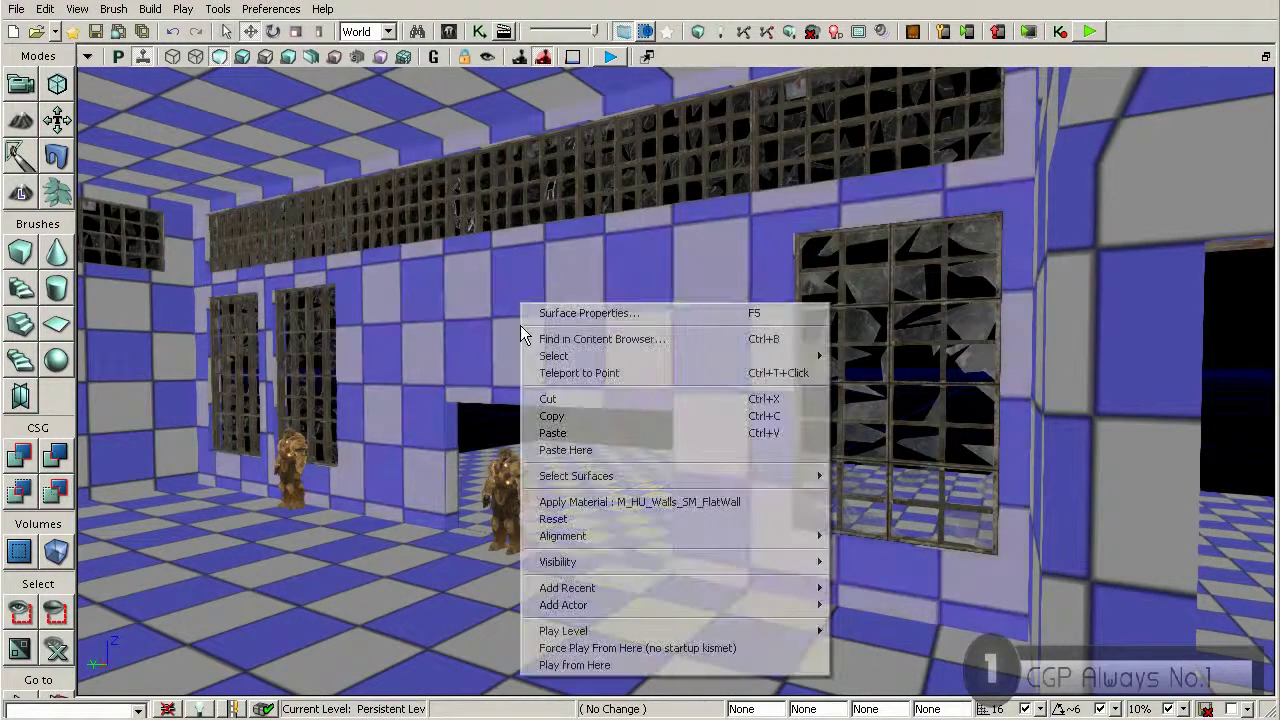
pyautogui.click(590, 499)
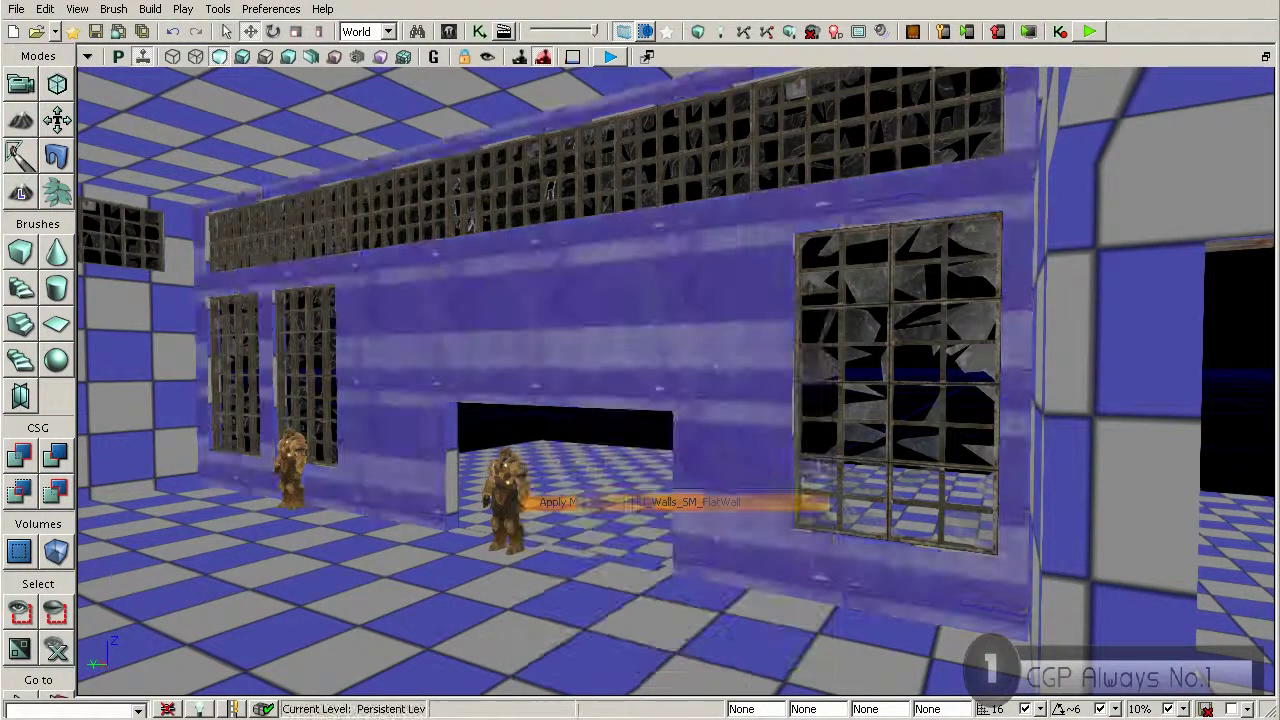
# Step: Apply the bunker wall stripe material to the checkered exterior walls around the side extension next to the paired windows
pyautogui.moveTo(577, 440); pyautogui.dragTo(560, 400, button='right')
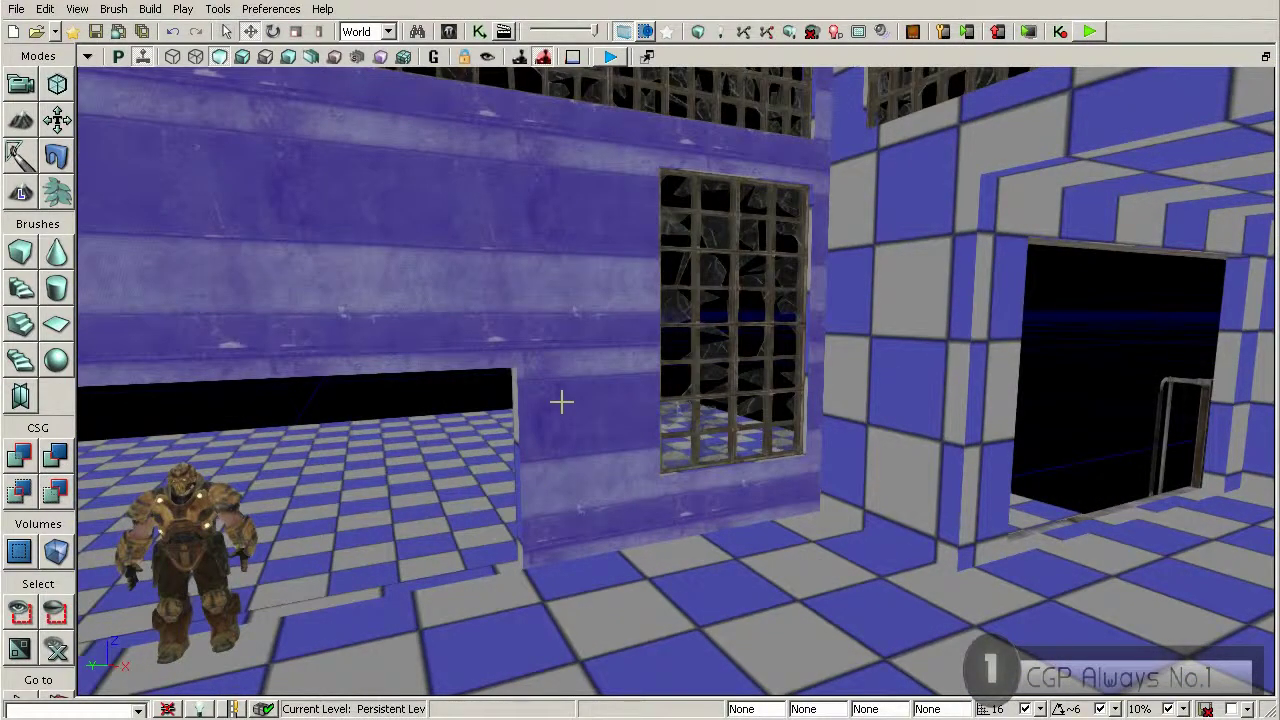
pyautogui.moveTo(589, 376)
pyautogui.mouseDown(button='right')
pyautogui.moveTo(600, 372)
pyautogui.moveTo(573, 375)
pyautogui.mouseUp(button='right')
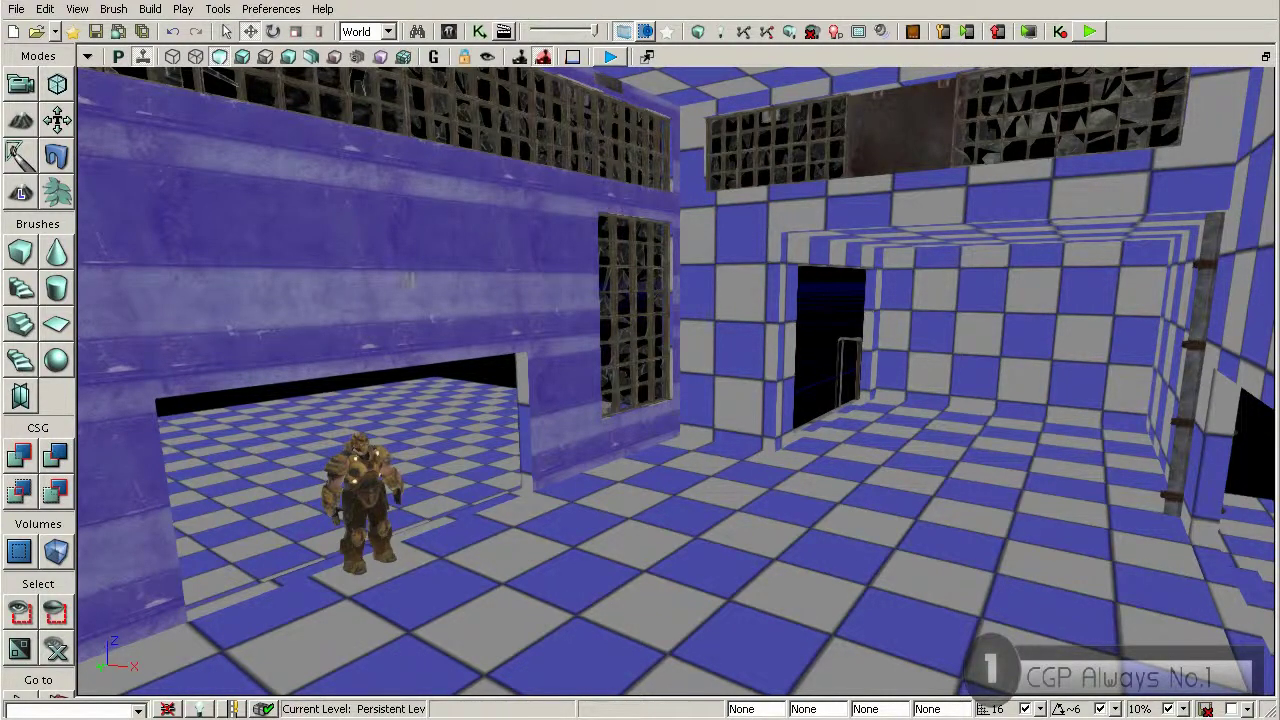
pyautogui.moveTo(401, 283); pyautogui.dragTo(524, 360, button='right')
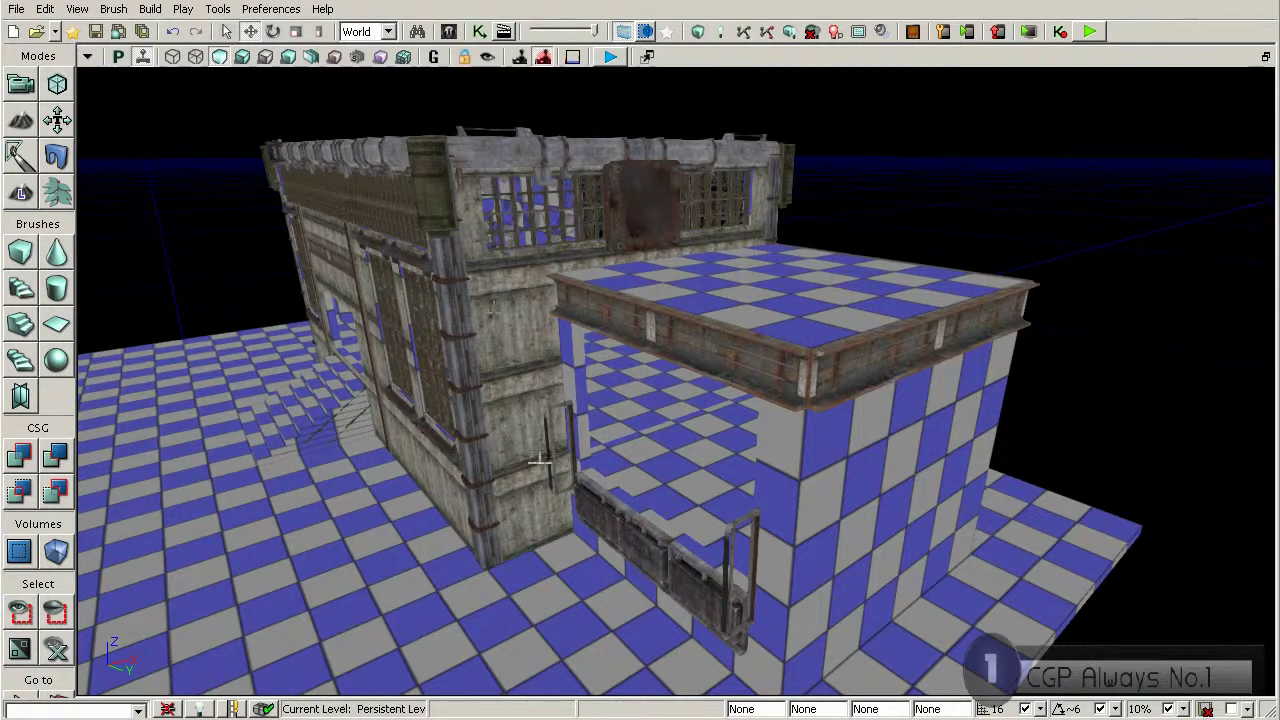
pyautogui.keyDown('alt'); pyautogui.click(893, 472); pyautogui.keyUp('alt')
pyautogui.moveTo(893, 472); pyautogui.dragTo(956, 503, button='right')
pyautogui.keyDown('alt'); pyautogui.click(750, 445); pyautogui.keyUp('alt')
pyautogui.moveTo(764, 443); pyautogui.dragTo(920, 362, button='right')
pyautogui.keyDown('alt'); pyautogui.click(643, 338); pyautogui.keyUp('alt')
pyautogui.keyDown('alt'); pyautogui.click(663, 323); pyautogui.keyUp('alt')
pyautogui.moveTo(663, 323); pyautogui.dragTo(950, 385, button='right')
pyautogui.moveTo(760, 345)
pyautogui.mouseDown(button='right')
pyautogui.moveTo(700, 340)
pyautogui.moveTo(830, 338)
pyautogui.moveTo(770, 325)
pyautogui.mouseUp(button='right')
# Step: Apply M_HU_Walls_SM_FlatWall to the main room's end wall and the inner walls of the side extension
pyautogui.moveTo(440, 325); pyautogui.dragTo(524, 320, button='right')
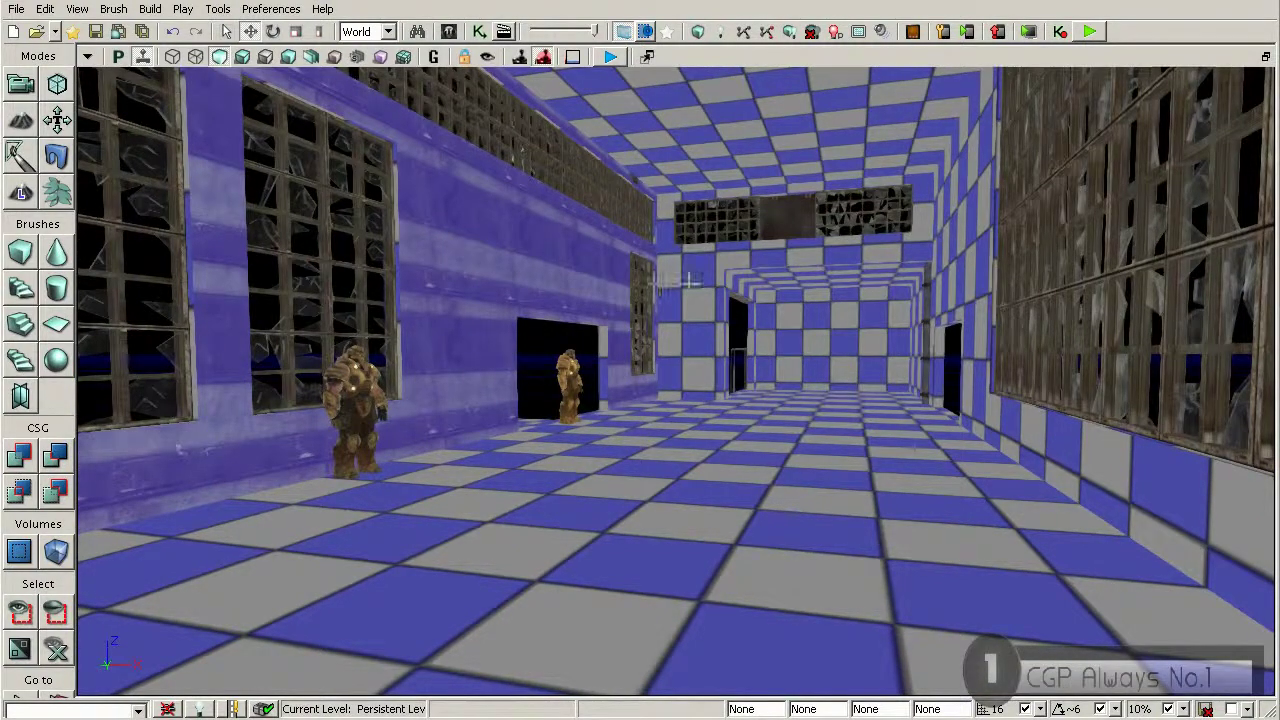
pyautogui.keyDown('alt'); pyautogui.click(686, 288); pyautogui.keyUp('alt')
pyautogui.keyDown('alt'); pyautogui.click(947, 262); pyautogui.keyUp('alt')
pyautogui.moveTo(921, 258); pyautogui.dragTo(1220, 258, button='right')
pyautogui.keyDown('alt'); pyautogui.click(709, 274); pyautogui.keyUp('alt')
pyautogui.moveTo(709, 274); pyautogui.dragTo(797, 278, button='right')
pyautogui.keyDown('alt'); pyautogui.click(763, 280); pyautogui.keyUp('alt')
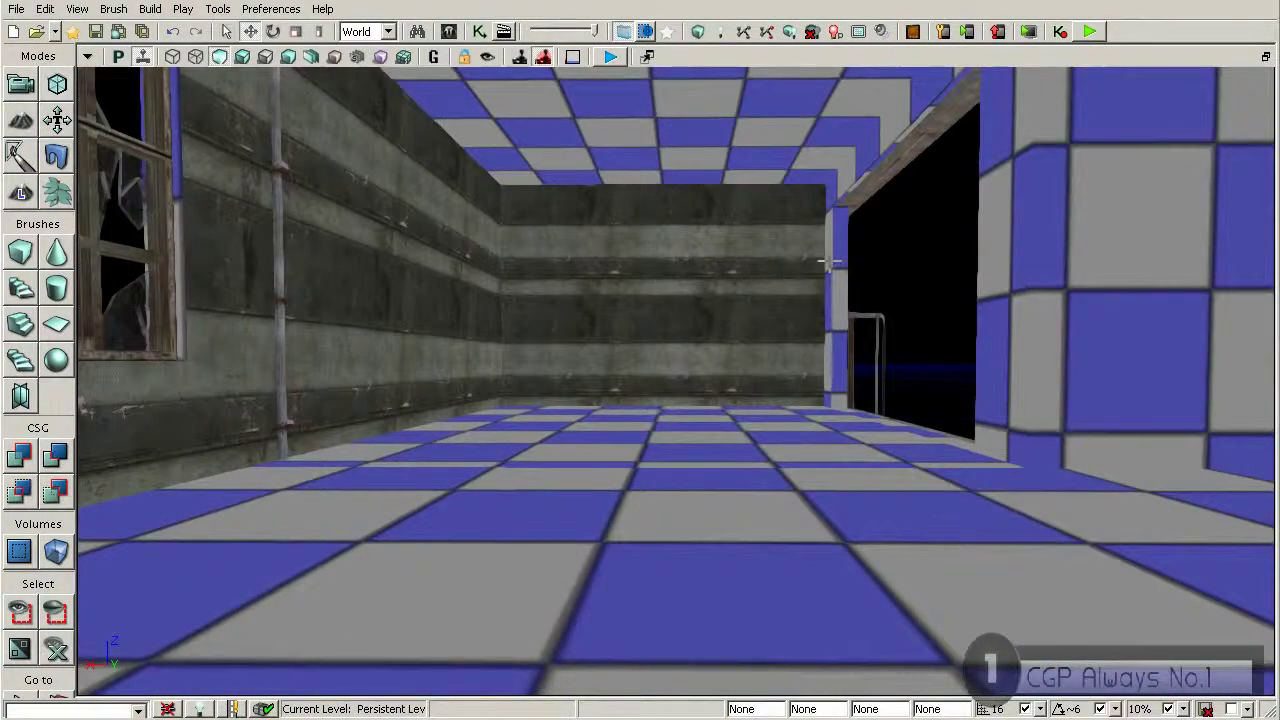
# Step: Apply M_HU_Walls_SM_FlatWall to the remaining checkered interior wall faces beside the extension's opening
pyautogui.keyDown('alt'); pyautogui.click(829, 261); pyautogui.keyUp('alt')
pyautogui.keyDown('alt'); pyautogui.click(1042, 265); pyautogui.keyUp('alt')
pyautogui.moveTo(1051, 260); pyautogui.dragTo(1087, 260, button='right')
pyautogui.moveTo(994, 260); pyautogui.dragTo(889, 337, button='right')
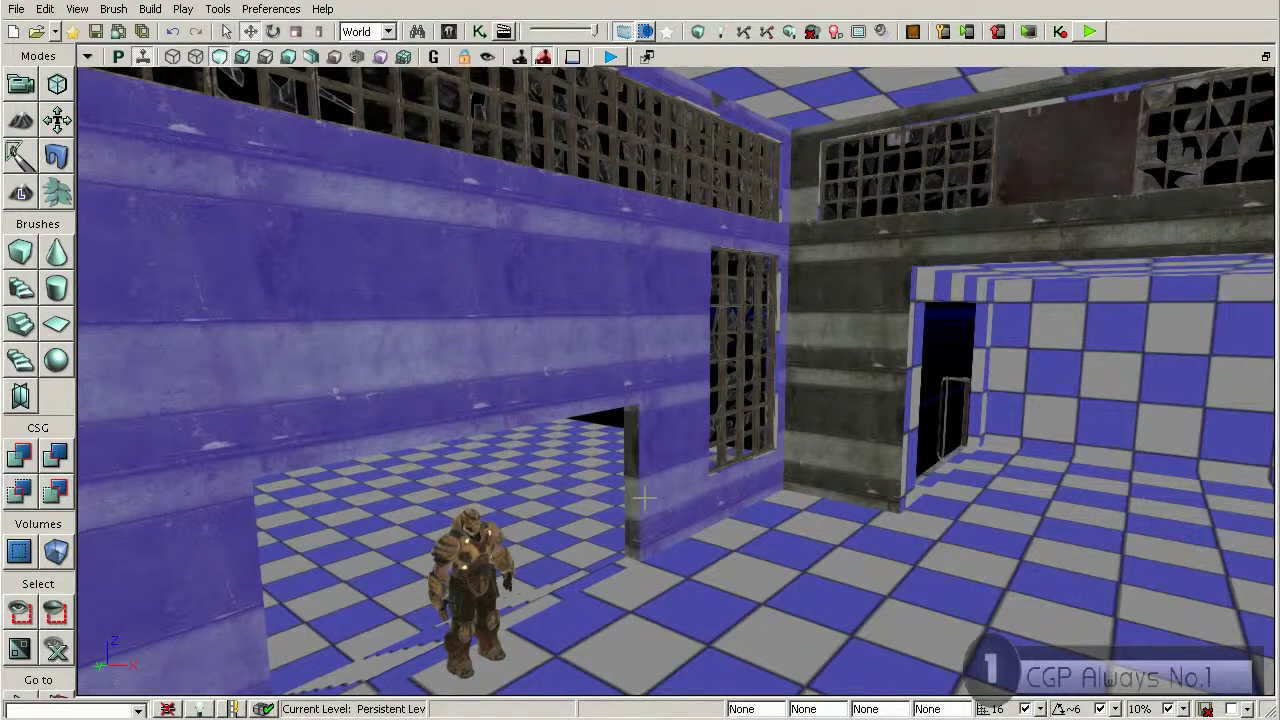
# Step: Apply the bunker wall stripe material to the exterior walls of the other side extension
pyautogui.moveTo(739, 421); pyautogui.dragTo(520, 436, button='right')
pyautogui.moveTo(650, 400)
pyautogui.mouseDown()
pyautogui.moveTo(668, 450)
pyautogui.moveTo(662, 420)
pyautogui.mouseUp()
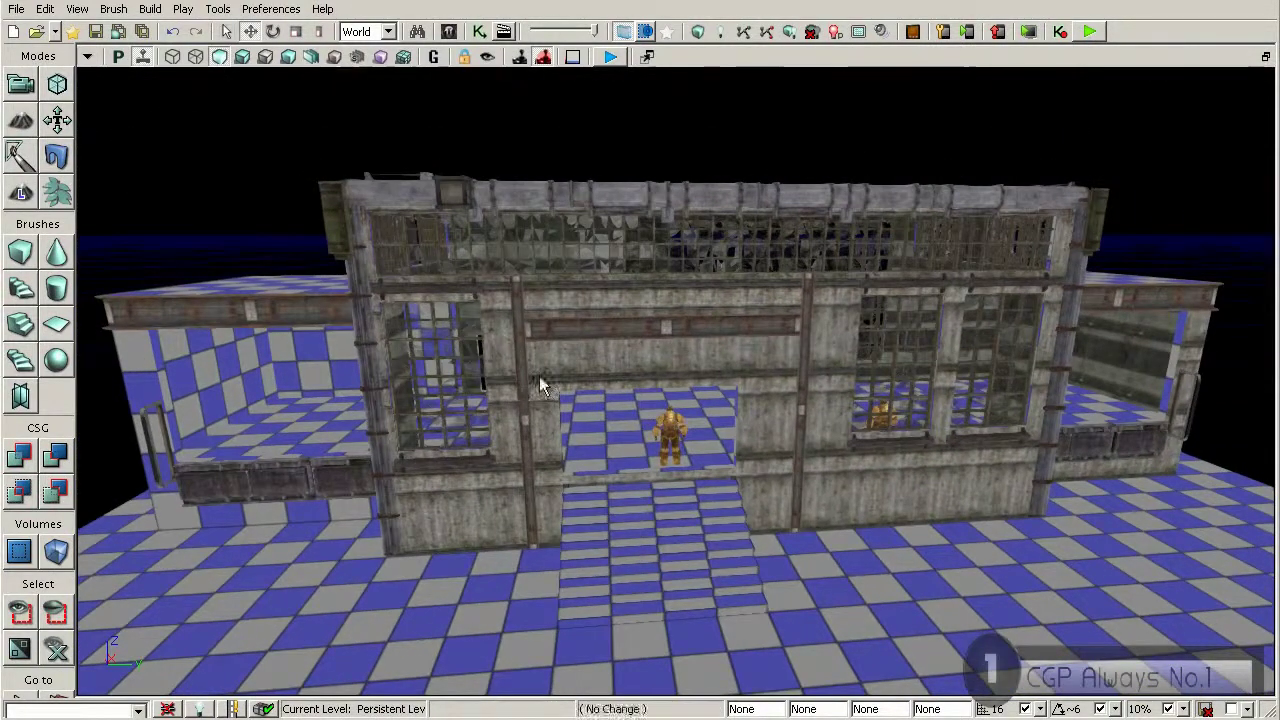
pyautogui.hotkey('ctrl', 'z')
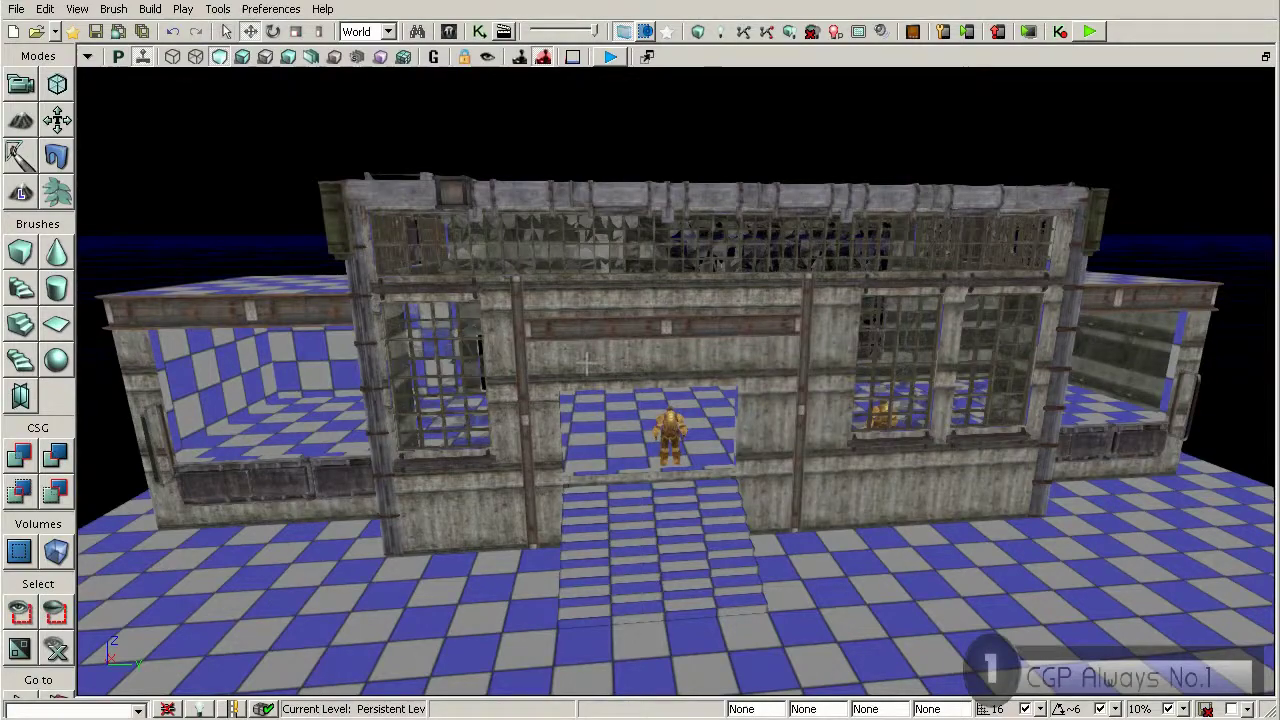
# Step: Open the surface properties of the building's front exterior wall
pyautogui.moveTo(728, 369); pyautogui.dragTo(788, 376, button='right')
pyautogui.keyDown('alt'); pyautogui.moveTo(695, 440); pyautogui.dragTo(612, 398); pyautogui.keyUp('alt')
pyautogui.moveTo(688, 512); pyautogui.dragTo(696, 536, button='right')
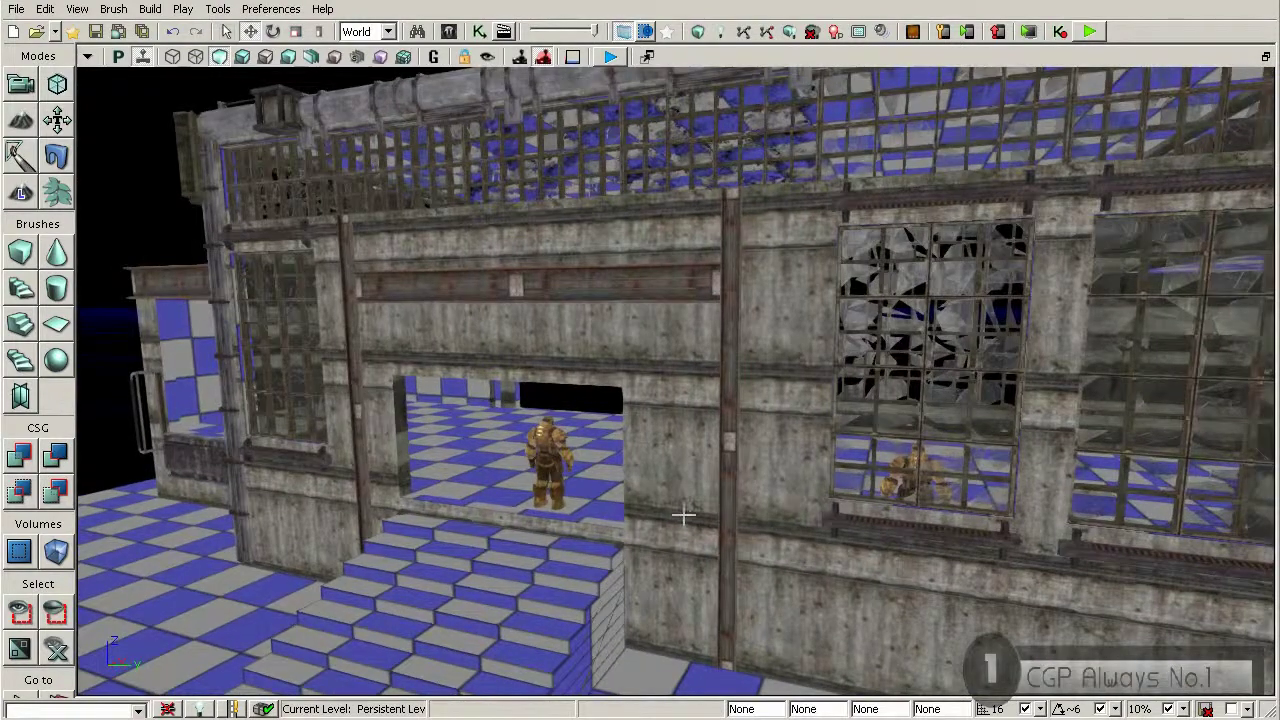
pyautogui.moveTo(684, 505); pyautogui.dragTo(686, 532)
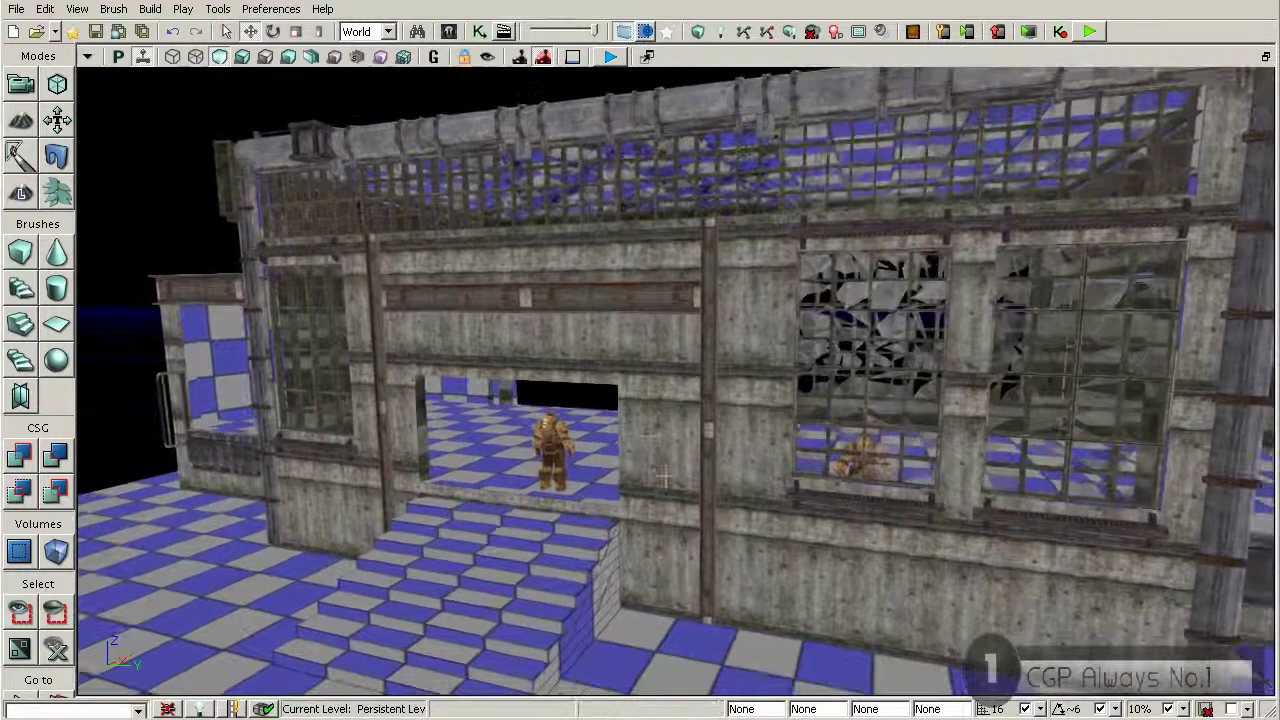
pyautogui.doubleClick(656, 372)
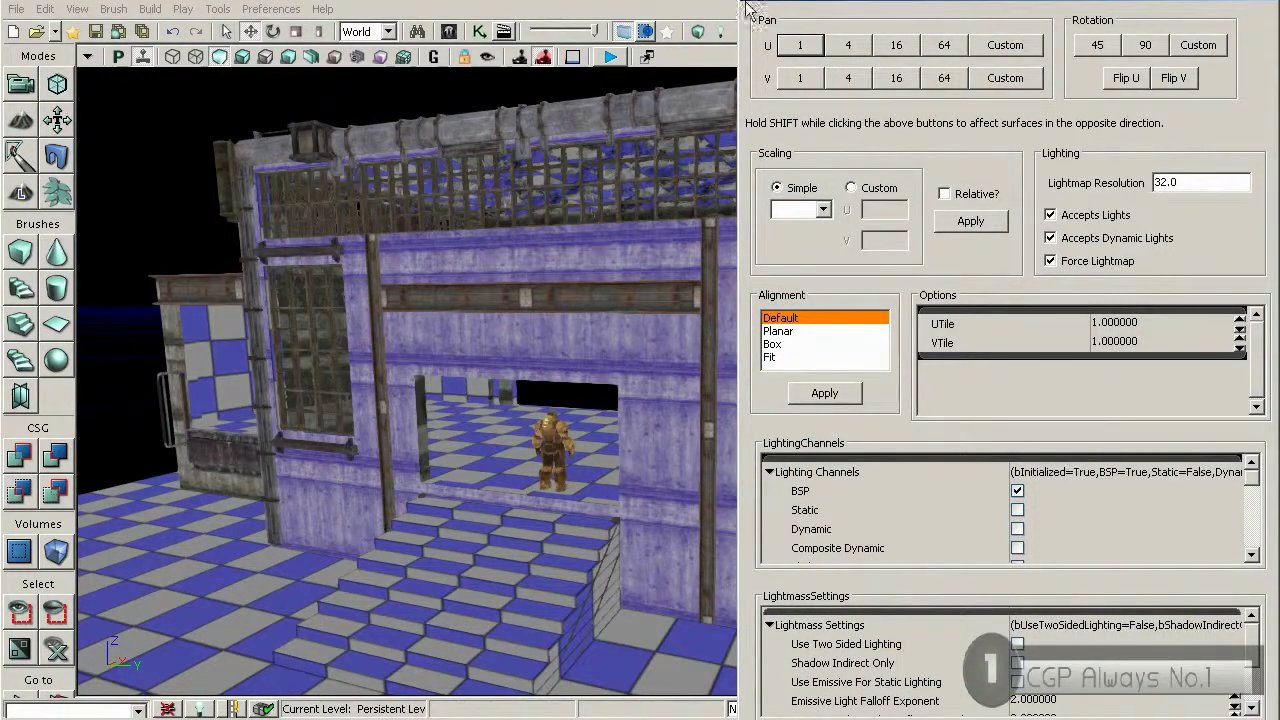
# Step: Add the adjoining side wall and the side extension's exterior walls to the surface selection
pyautogui.moveTo(463, 226); pyautogui.dragTo(532, 298, button='right')
pyautogui.moveTo(545, 115); pyautogui.dragTo(492, 222)
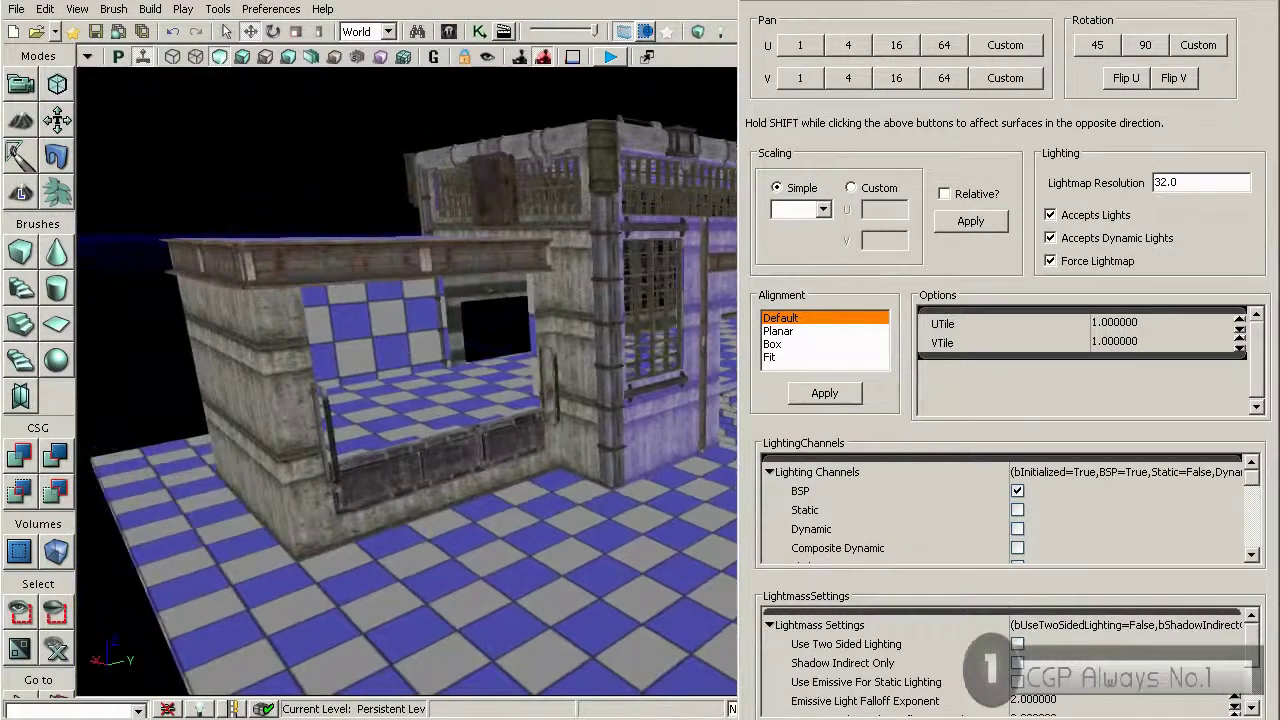
pyautogui.click(567, 291)
pyautogui.hotkey('shift', 'w')
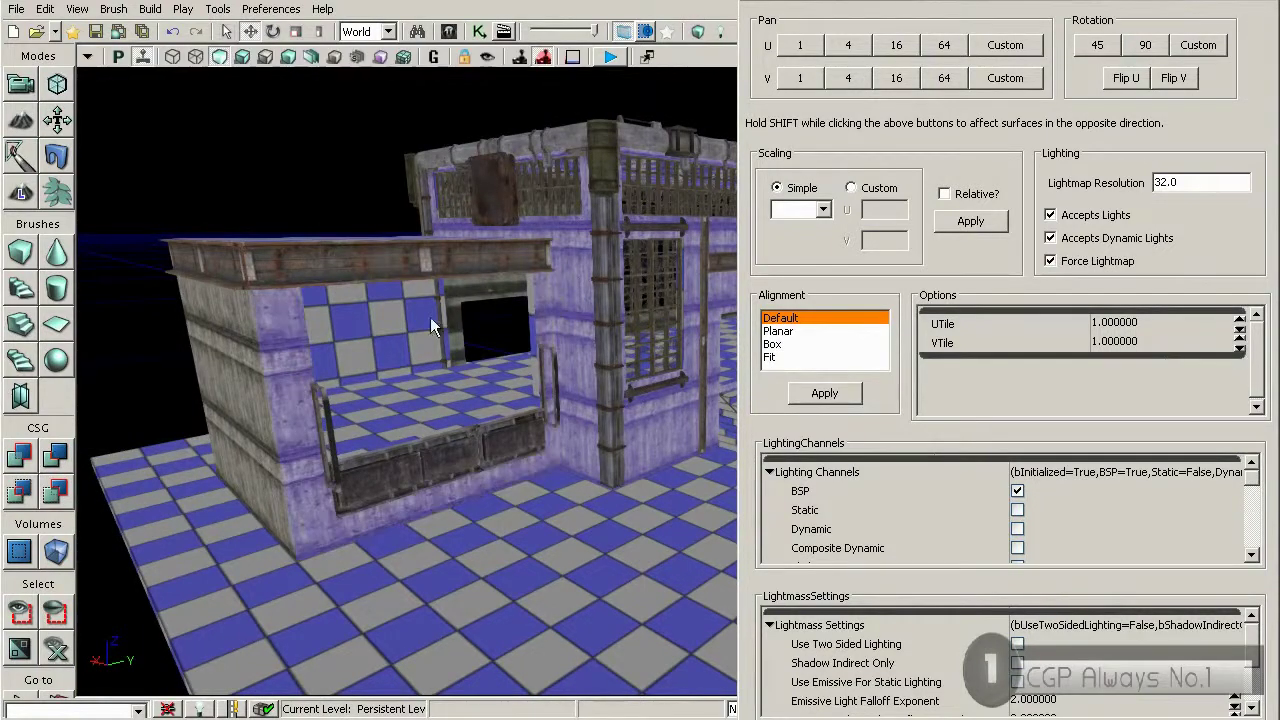
pyautogui.keyDown('ctrl'); pyautogui.click(245, 342); pyautogui.keyUp('ctrl')
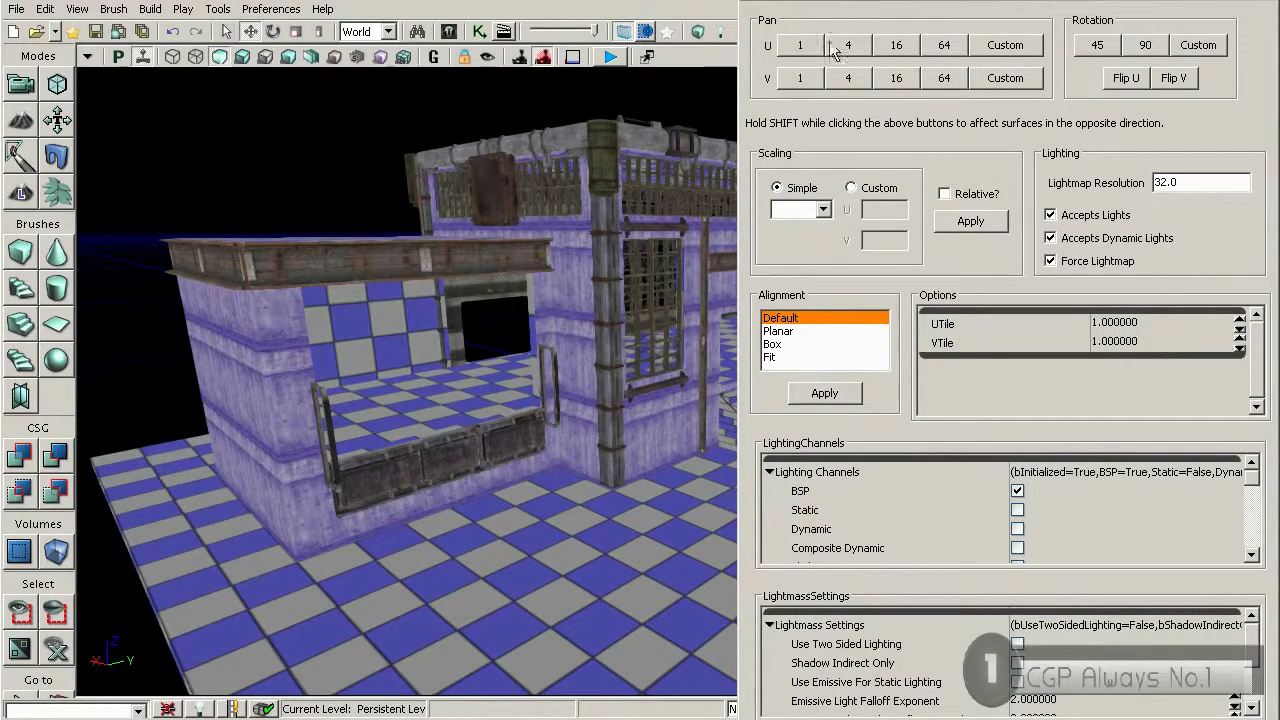
# Step: Add the building's rear exterior wall and the walls of the other extension to the surface selection
pyautogui.moveTo(545, 290)
pyautogui.mouseDown(button='right')
pyautogui.moveTo(440, 290)
pyautogui.moveTo(545, 290)
pyautogui.moveTo(440, 290)
pyautogui.moveTo(545, 287)
pyautogui.moveTo(530, 287)
pyautogui.mouseUp(button='right')
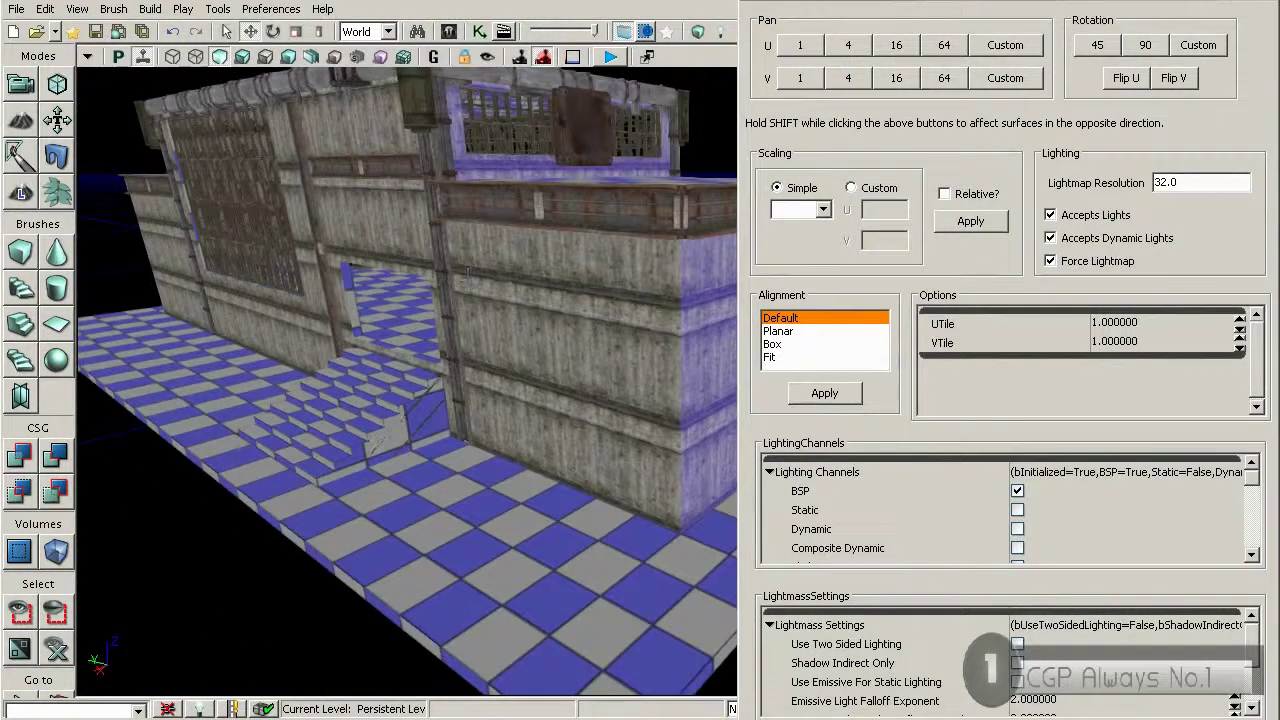
pyautogui.keyDown('ctrl'); pyautogui.click(386, 198); pyautogui.keyUp('ctrl')
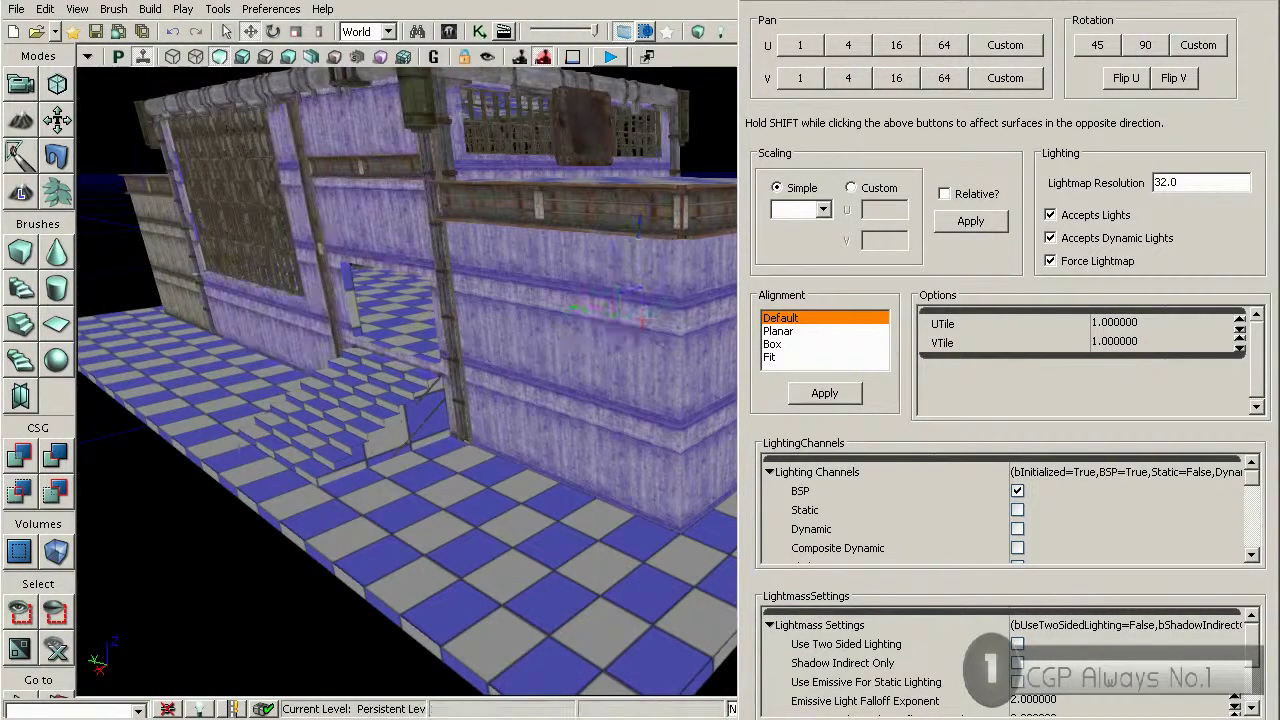
pyautogui.keyDown('ctrl'); pyautogui.click(179, 268); pyautogui.keyUp('ctrl')
pyautogui.moveTo(234, 259); pyautogui.dragTo(429, 266, button='right')
pyautogui.keyDown('ctrl'); pyautogui.click(524, 338); pyautogui.keyUp('ctrl')
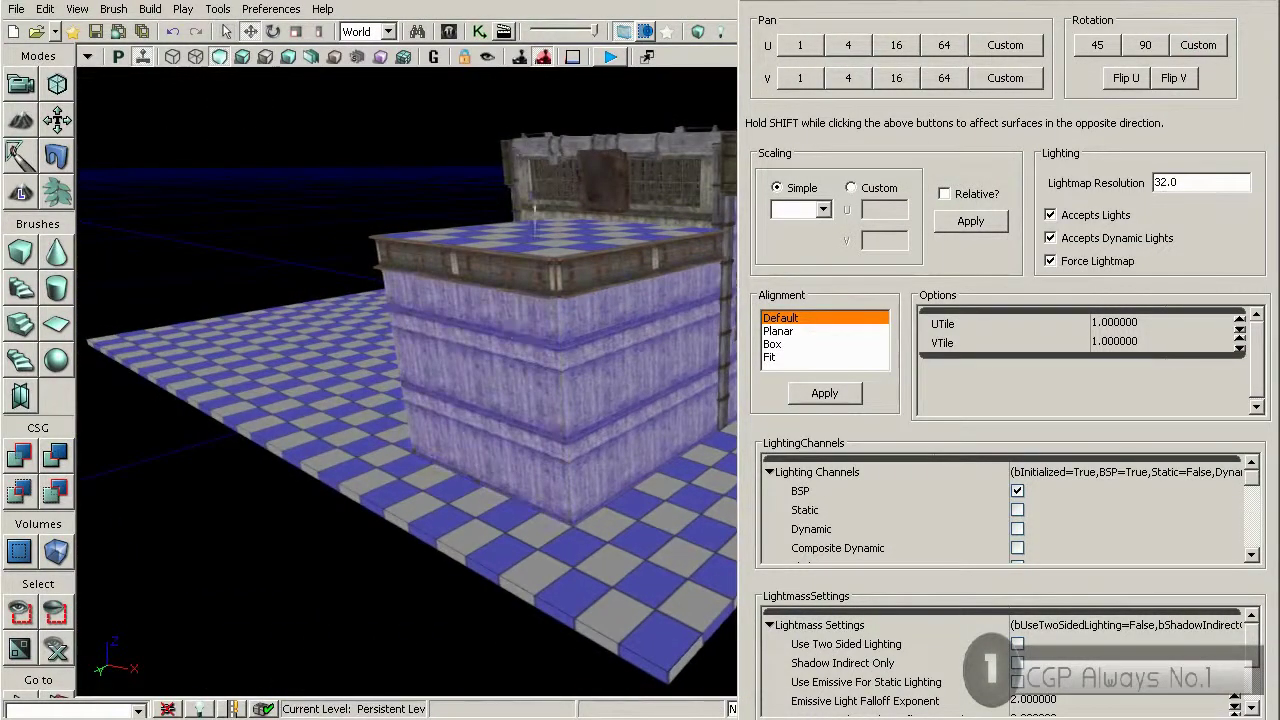
# Step: Add the remaining exterior walls of the side extensions to the surface selection
pyautogui.keyDown('ctrl'); pyautogui.click(533, 213); pyautogui.keyUp('ctrl')
pyautogui.moveTo(504, 217); pyautogui.dragTo(587, 305, button='right')
pyautogui.keyDown('ctrl'); pyautogui.click(587, 305); pyautogui.keyUp('ctrl')
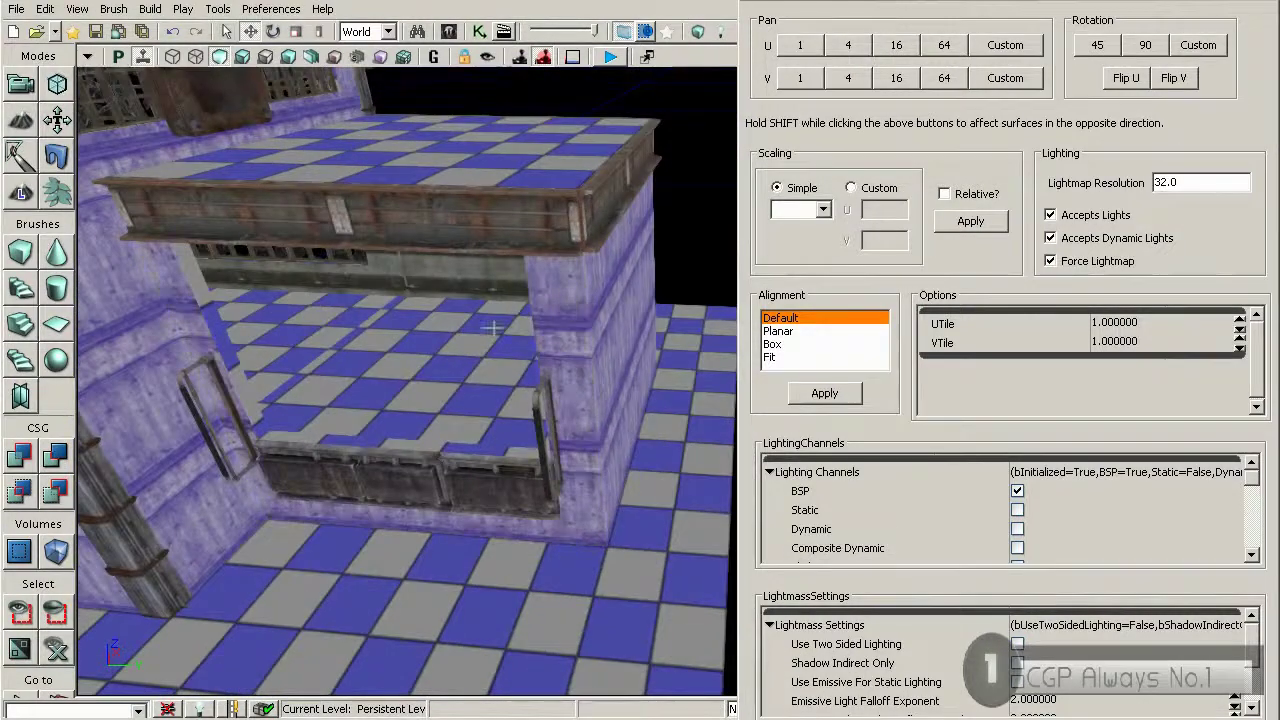
pyautogui.moveTo(447, 309); pyautogui.dragTo(415, 300, button='right')
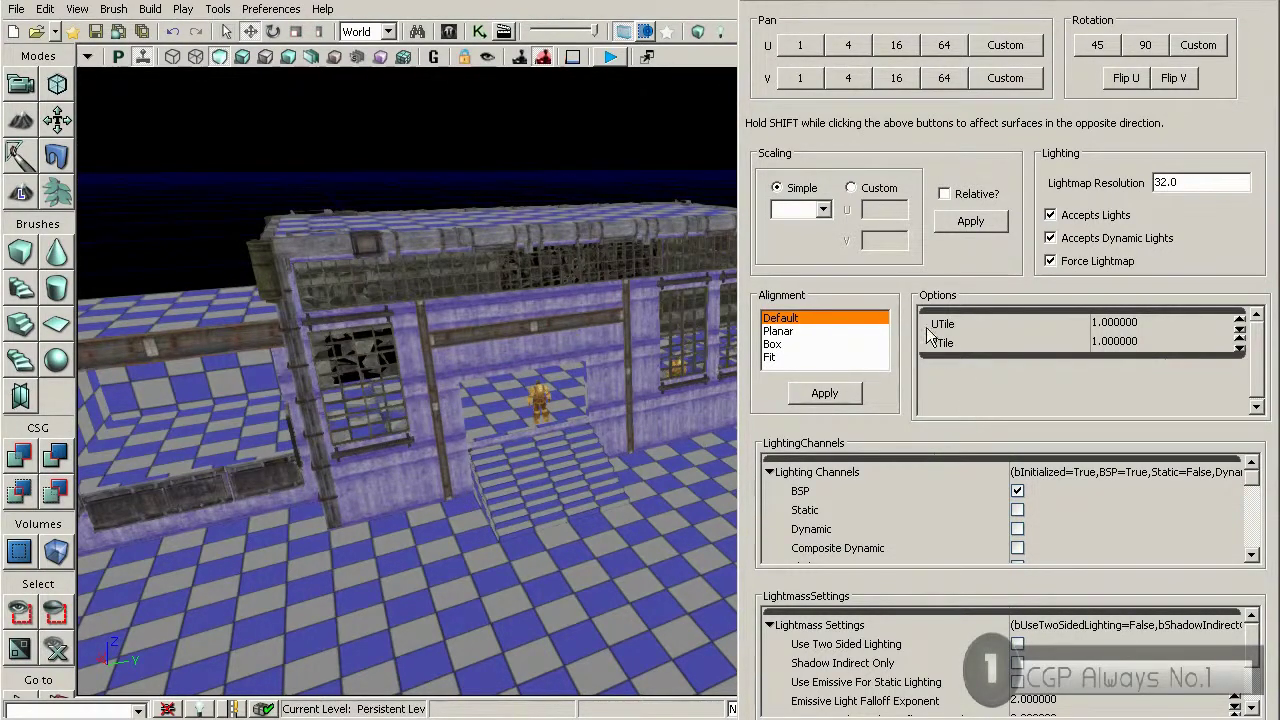
# Step: Set UTile and VTile to 0.5 and apply the Default alignment to the selected exterior walls
pyautogui.click(1113, 326)
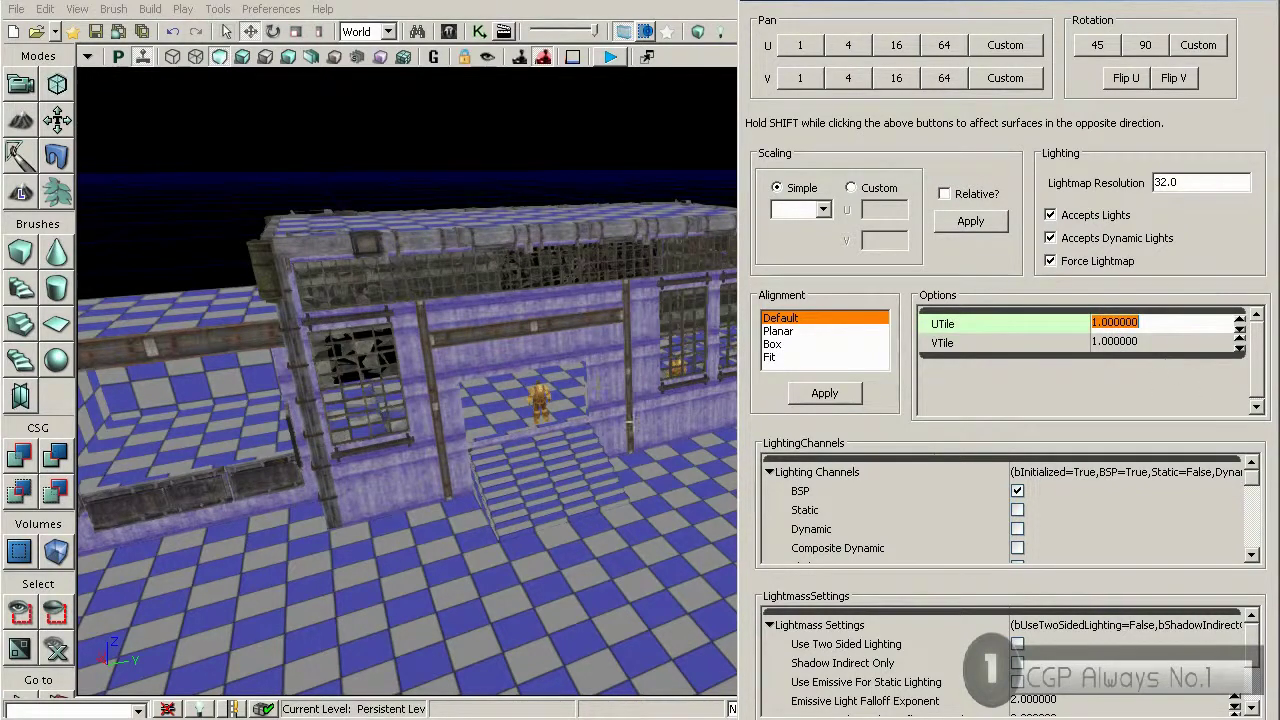
pyautogui.write('0.5')
pyautogui.press('Return')
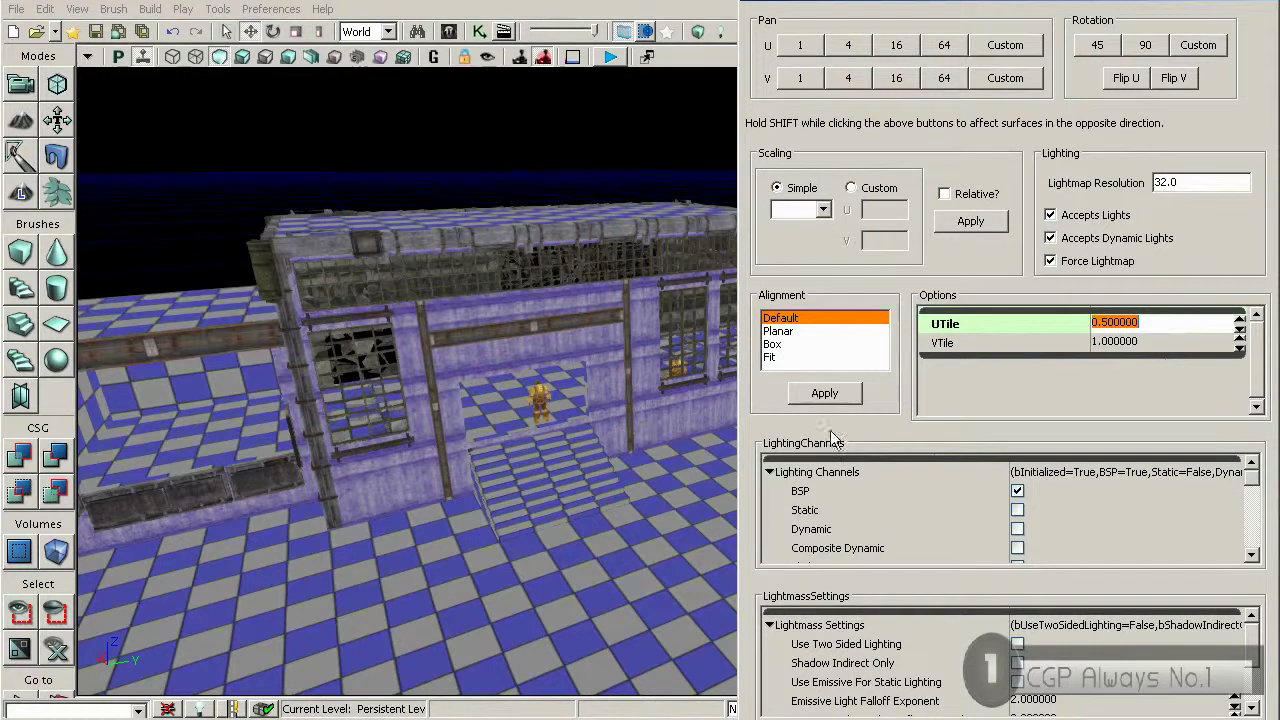
pyautogui.click(1128, 343)
pyautogui.write('0.5')
pyautogui.press('Return')
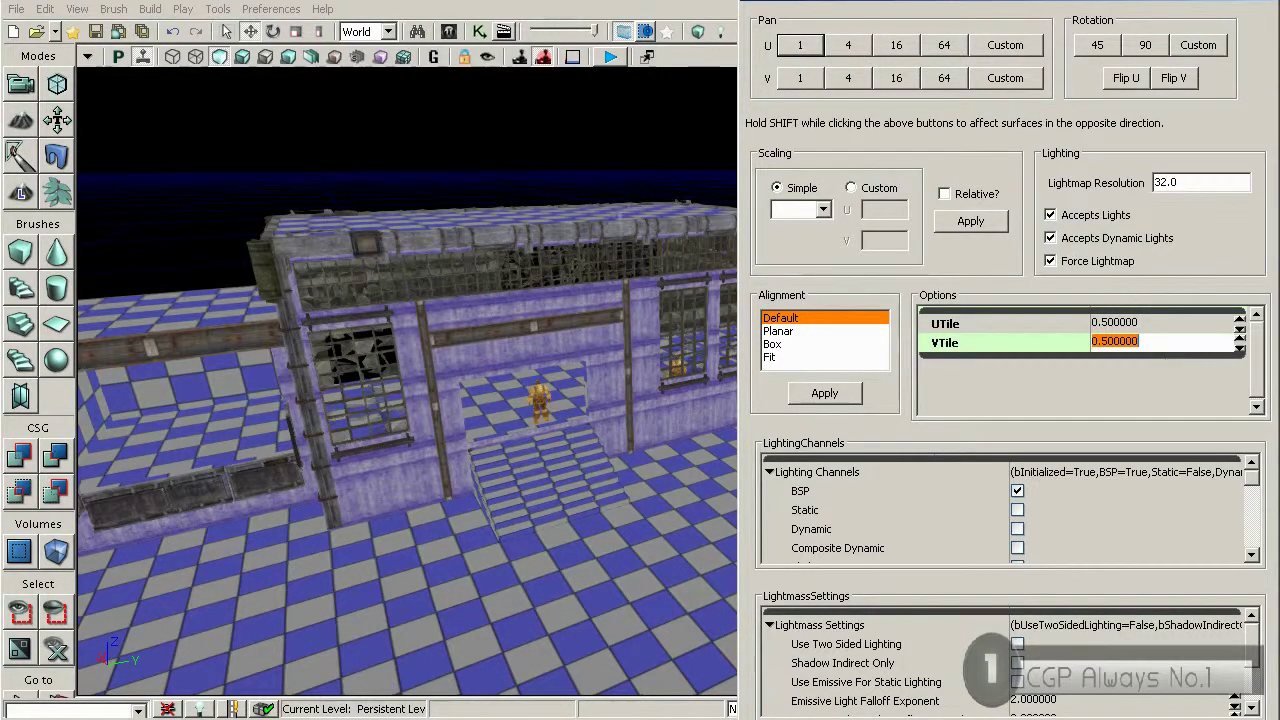
pyautogui.moveTo(616, 222); pyautogui.dragTo(592, 212, button='right')
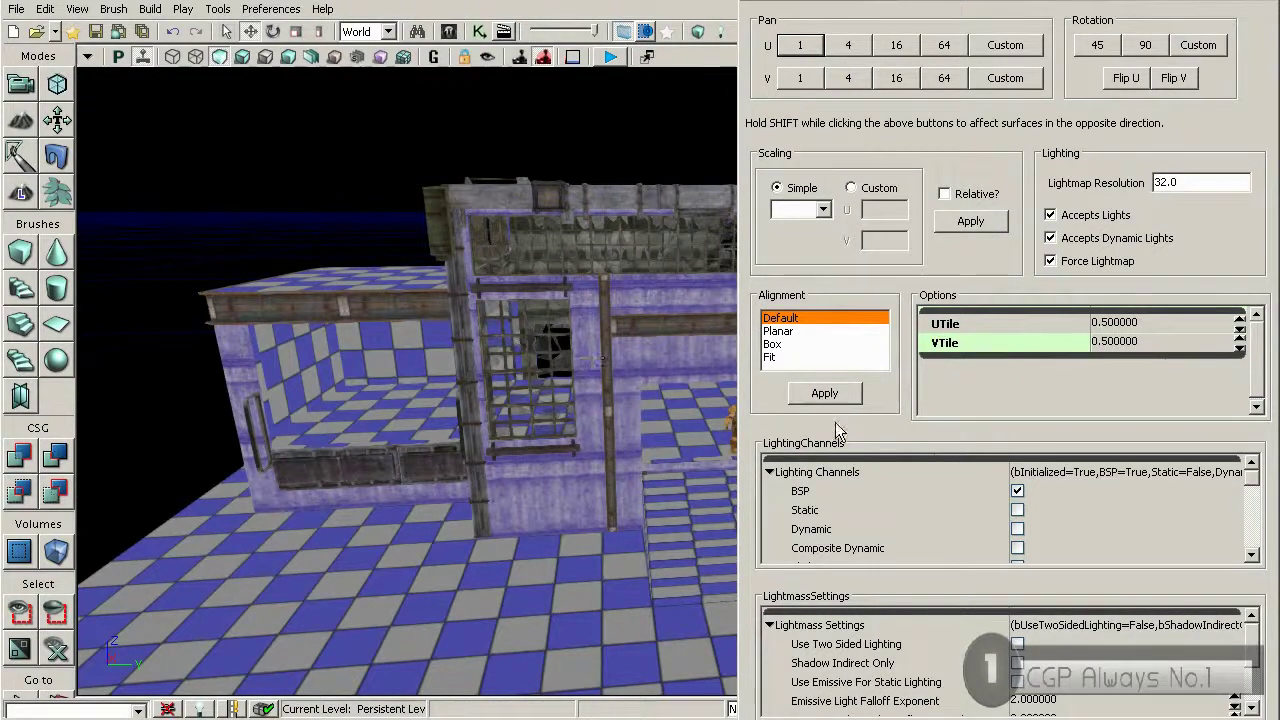
pyautogui.click(812, 394)
pyautogui.moveTo(450, 400); pyautogui.dragTo(350, 430)
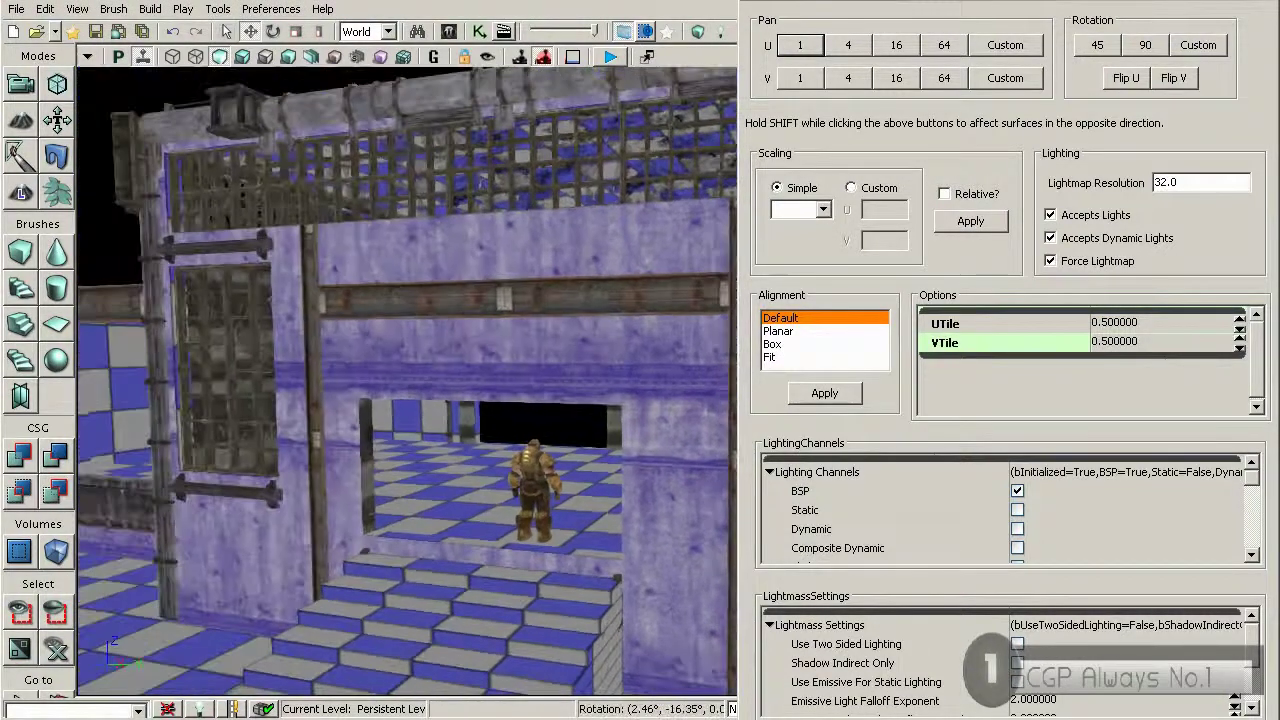
pyautogui.moveTo(527, 371)
pyautogui.mouseDown()
pyautogui.moveTo(545, 400)
pyautogui.moveTo(537, 377)
pyautogui.moveTo(515, 405)
pyautogui.moveTo(526, 362)
pyautogui.mouseUp()
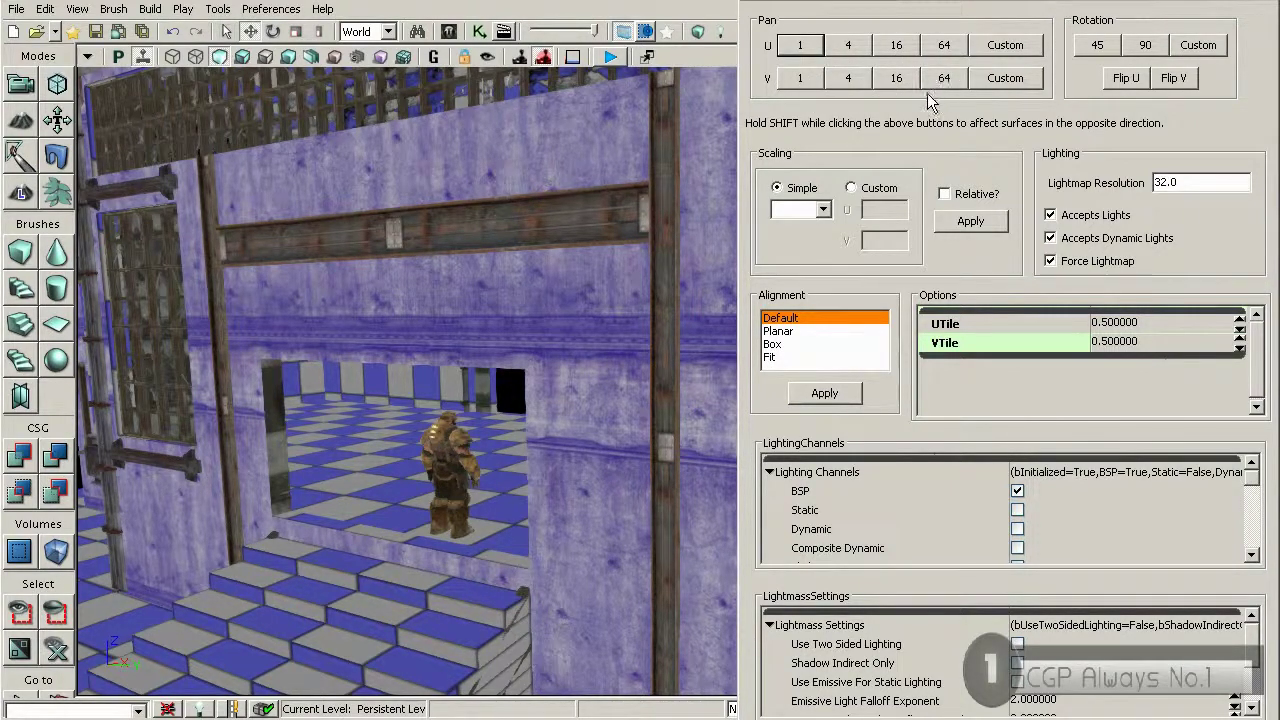
# Step: Pan the selected walls' texture along V in increments of 64, 16, 4 and 1 to line the stripe up just above the doorway
pyautogui.click(848, 85)
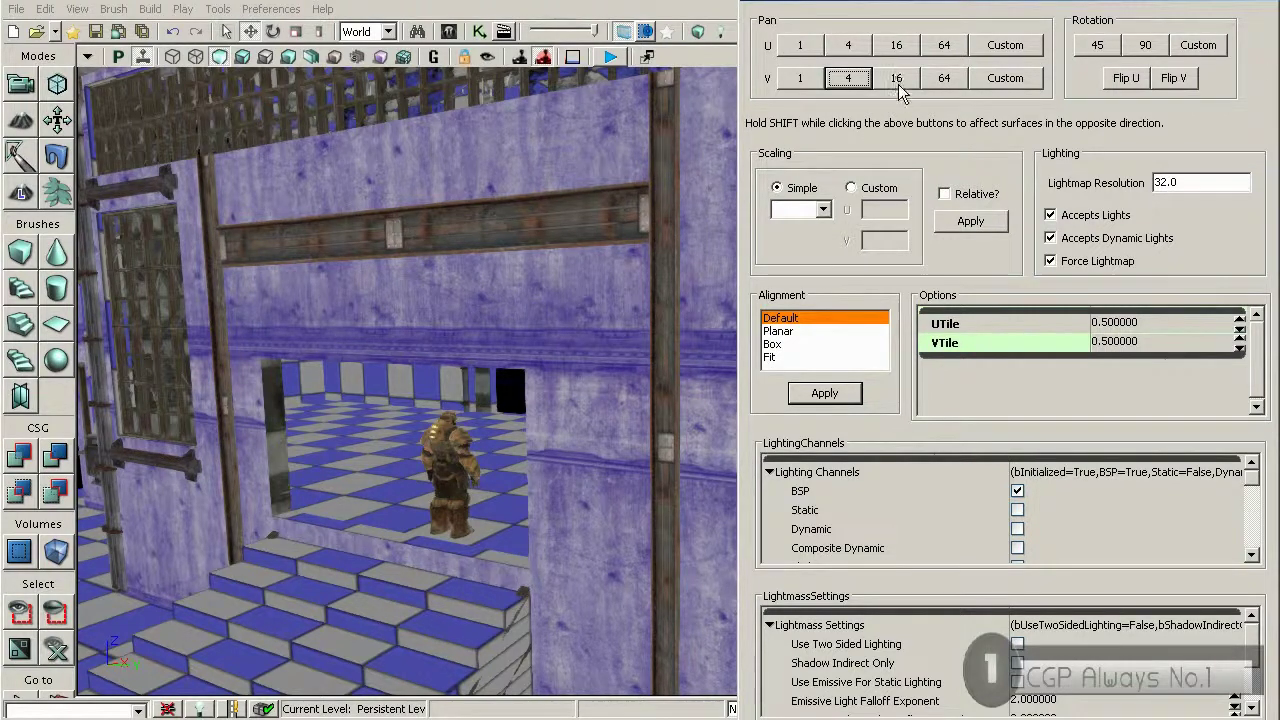
pyautogui.click(944, 80)
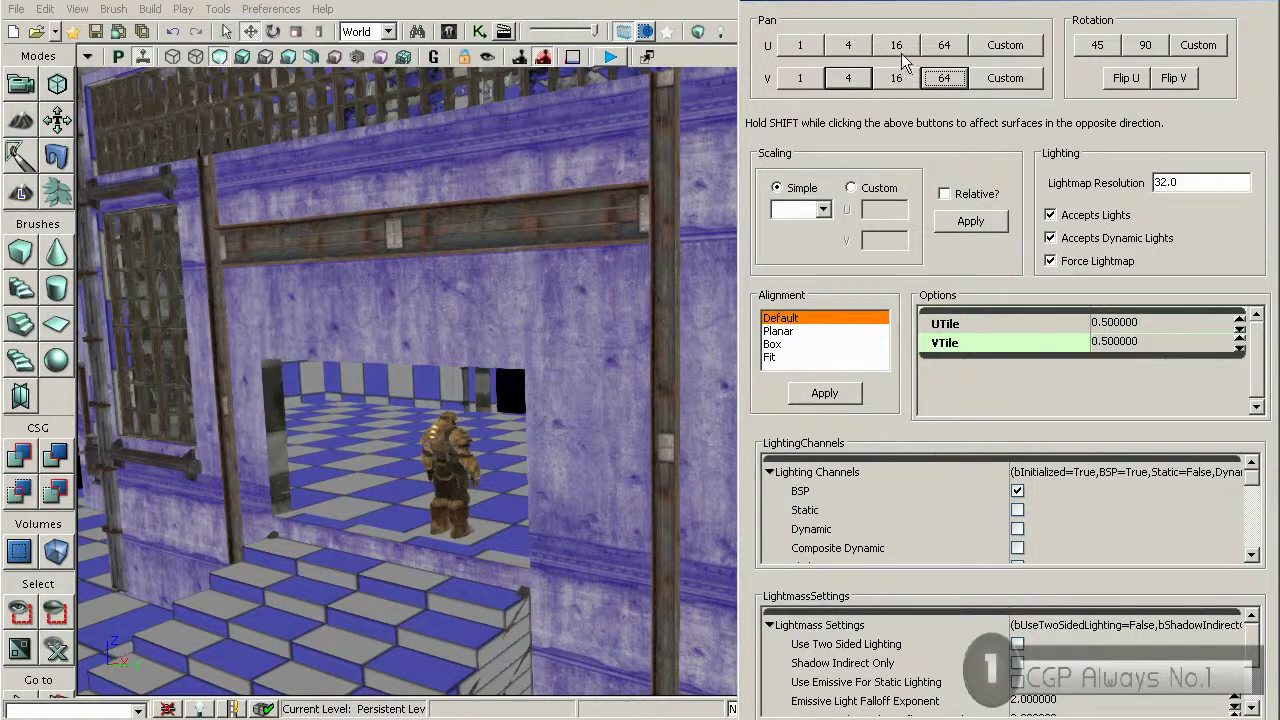
pyautogui.click(897, 86)
pyautogui.click(897, 86)
pyautogui.click(897, 86)
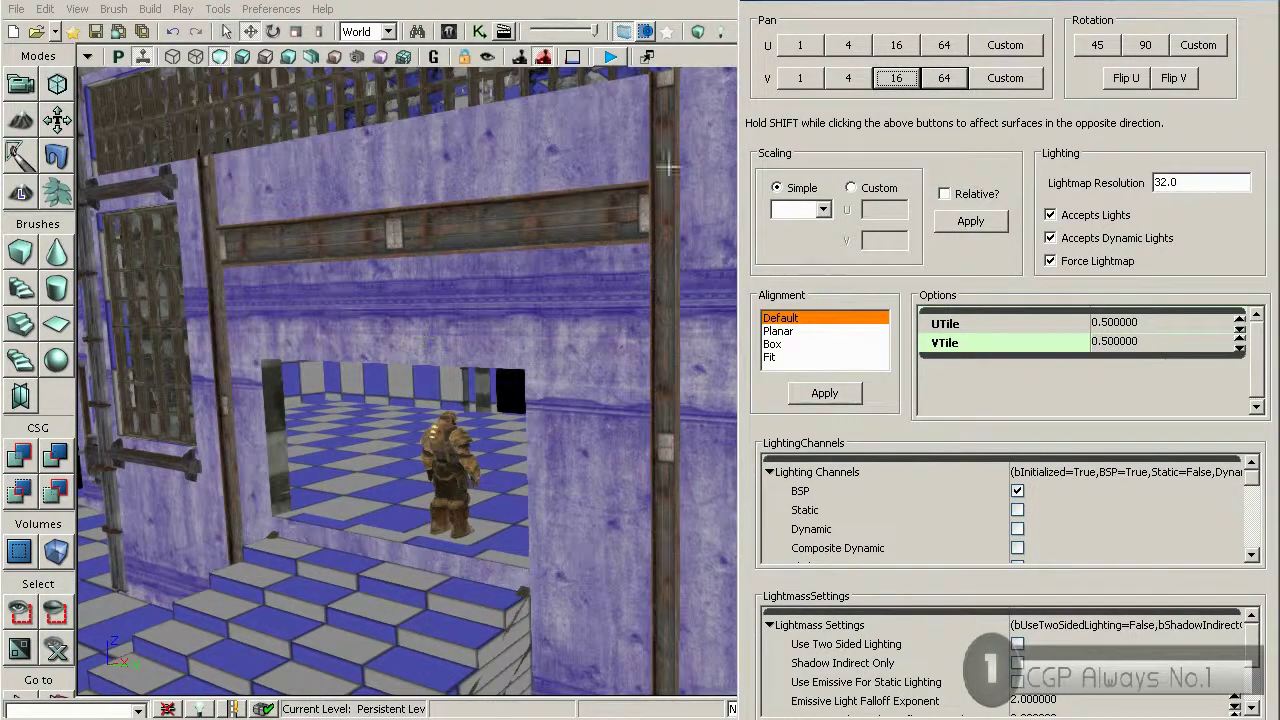
pyautogui.click(838, 86)
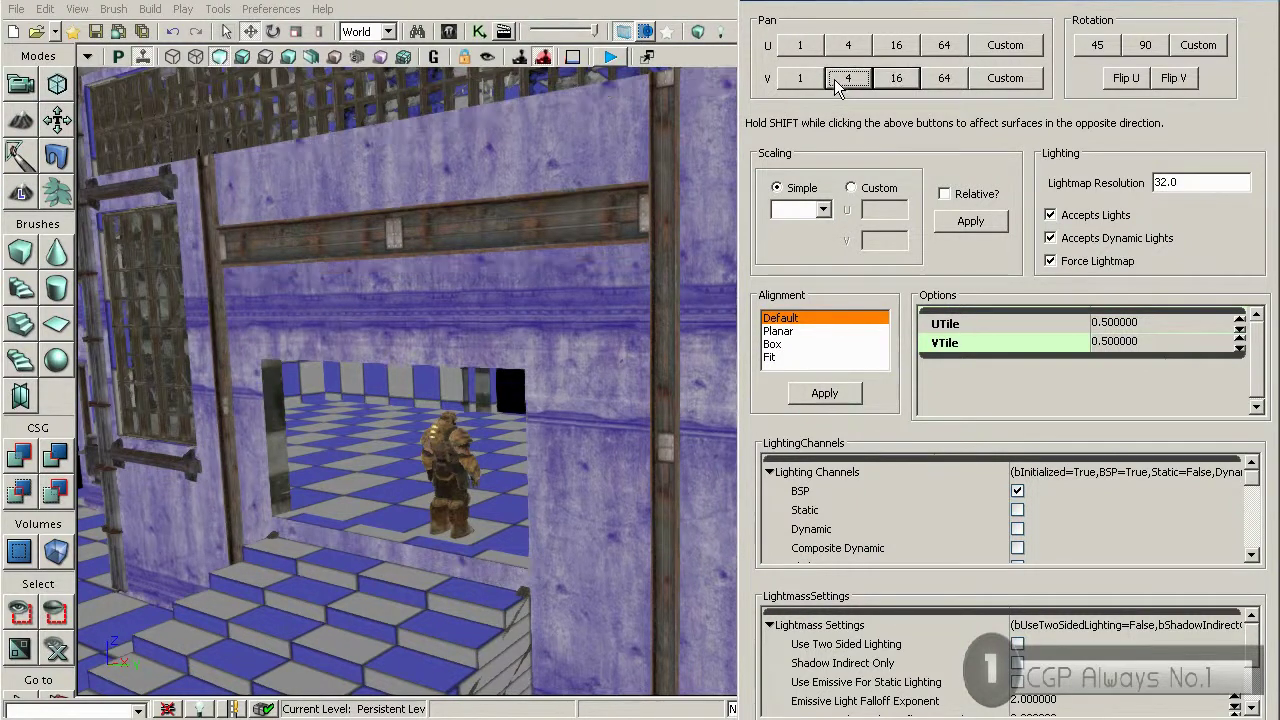
pyautogui.click(838, 86)
pyautogui.click(838, 86)
pyautogui.click(800, 80)
pyautogui.click(799, 80)
pyautogui.click(799, 80)
pyautogui.click(799, 80)
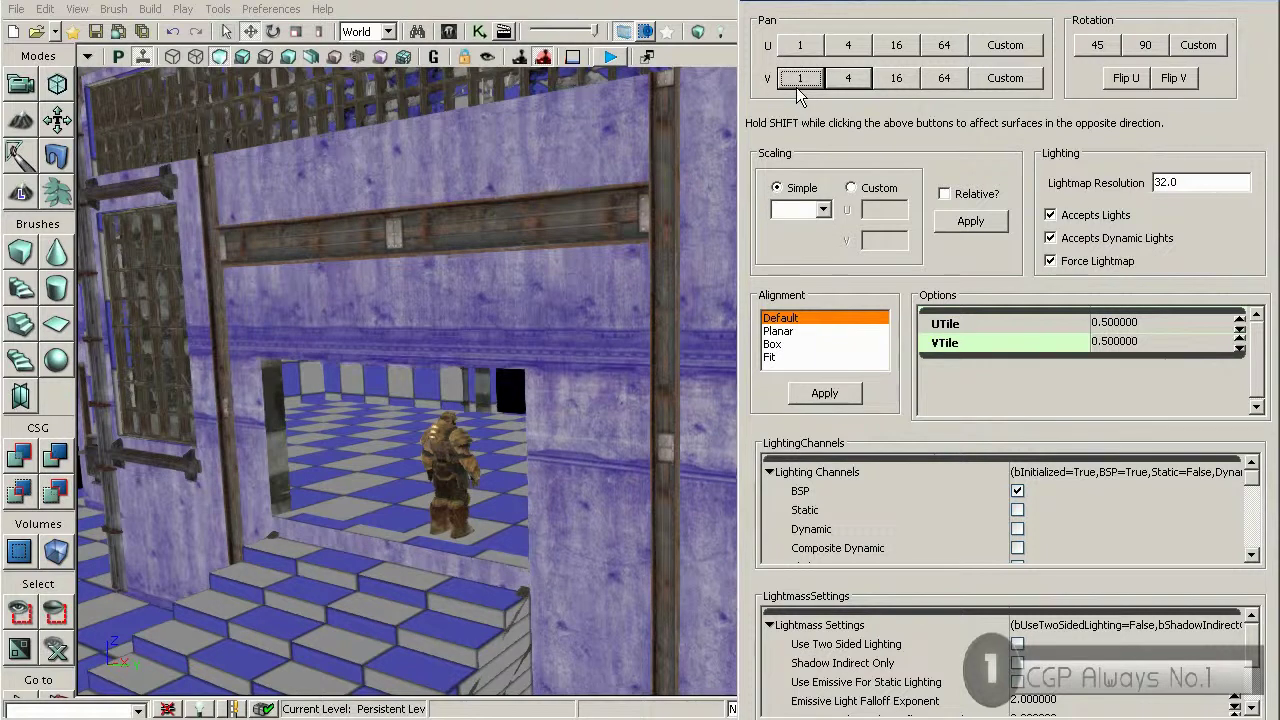
pyautogui.click(798, 88)
pyautogui.click(798, 88)
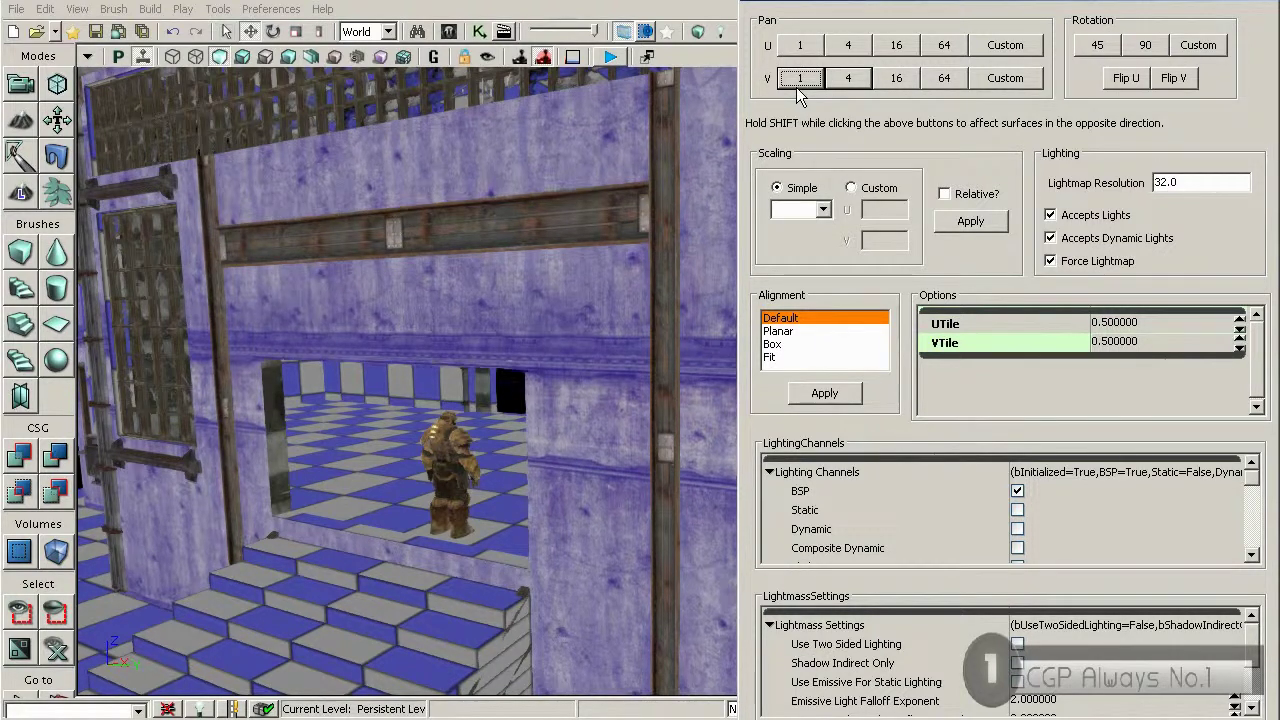
# Step: Examine how the stripe lines up across the front wall, doorway, corners and side extension
pyautogui.moveTo(480, 367); pyautogui.dragTo(430, 386, button='right')
pyautogui.press('w')
pyautogui.press('d')
pyautogui.press('s')
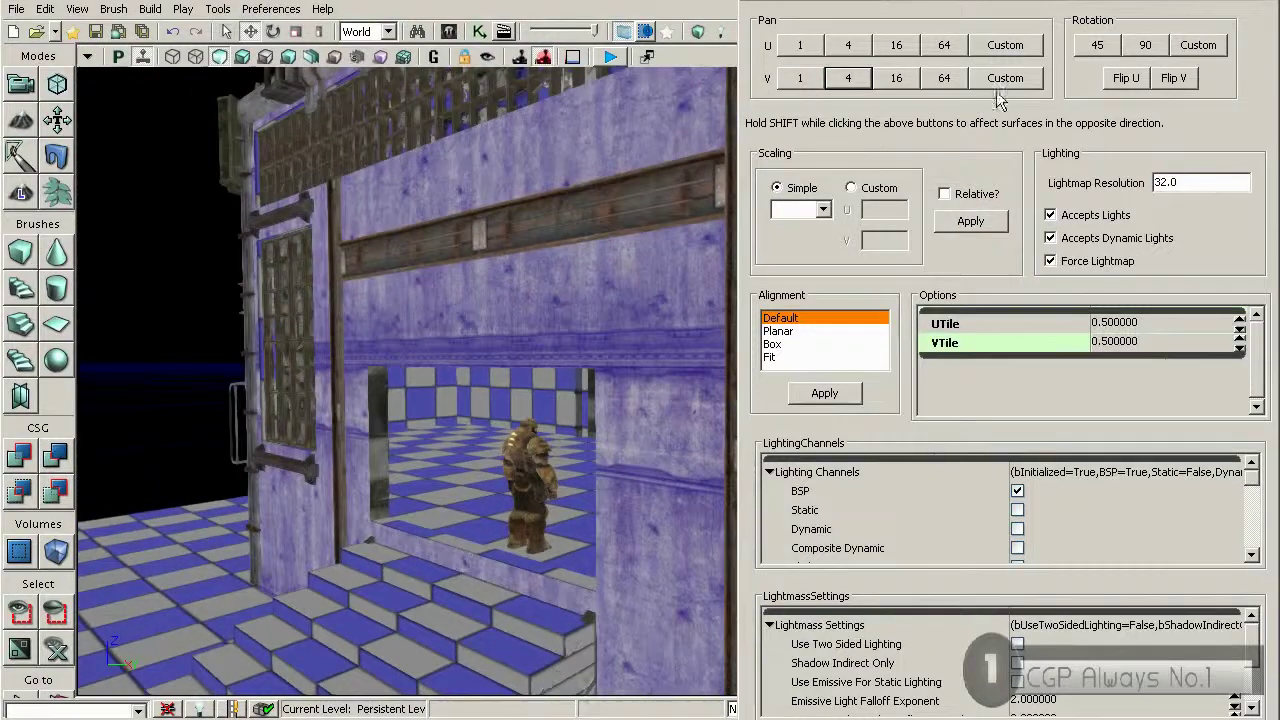
pyautogui.moveTo(534, 335); pyautogui.dragTo(537, 362, button='right')
pyautogui.press('d')
pyautogui.press('s')
pyautogui.press('d')
pyautogui.moveTo(414, 300); pyautogui.dragTo(462, 300, button='right')
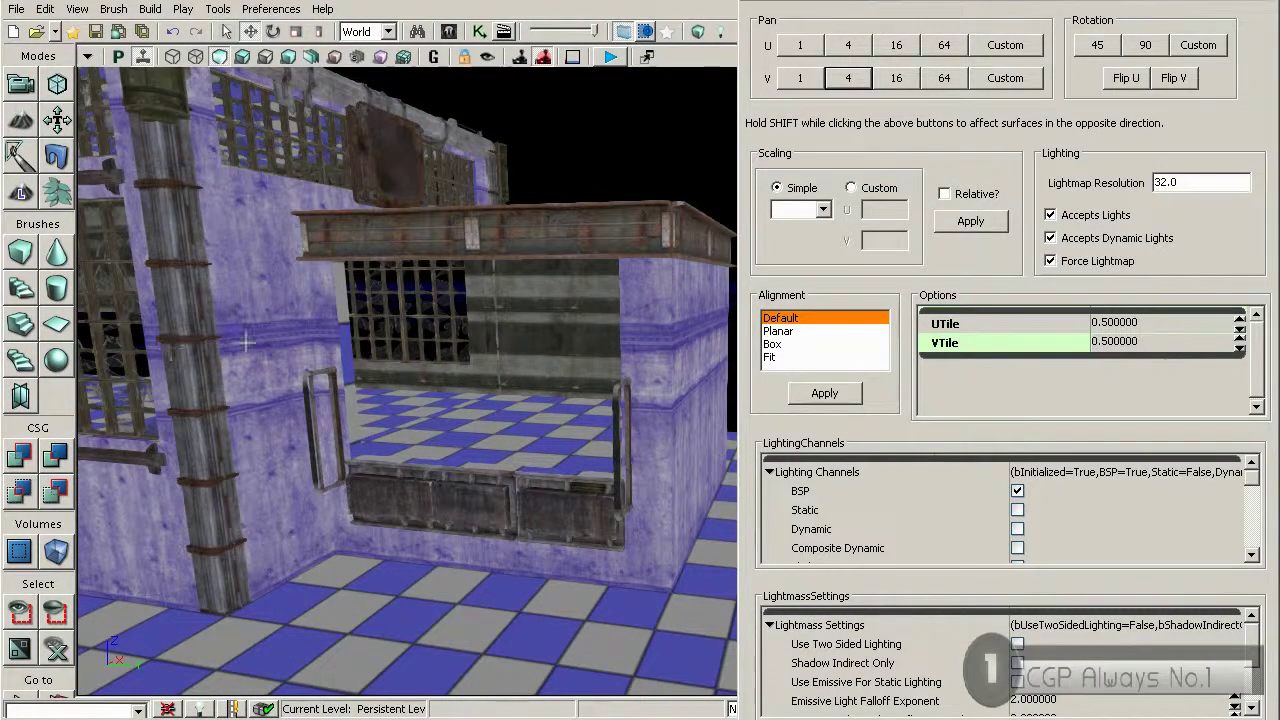
pyautogui.press('a')
pyautogui.moveTo(560, 358)
pyautogui.mouseDown(button='right')
pyautogui.moveTo(482, 358)
pyautogui.moveTo(560, 358)
pyautogui.mouseUp(button='right')
pyautogui.moveTo(412, 345); pyautogui.dragTo(500, 345, button='right')
pyautogui.press('d')
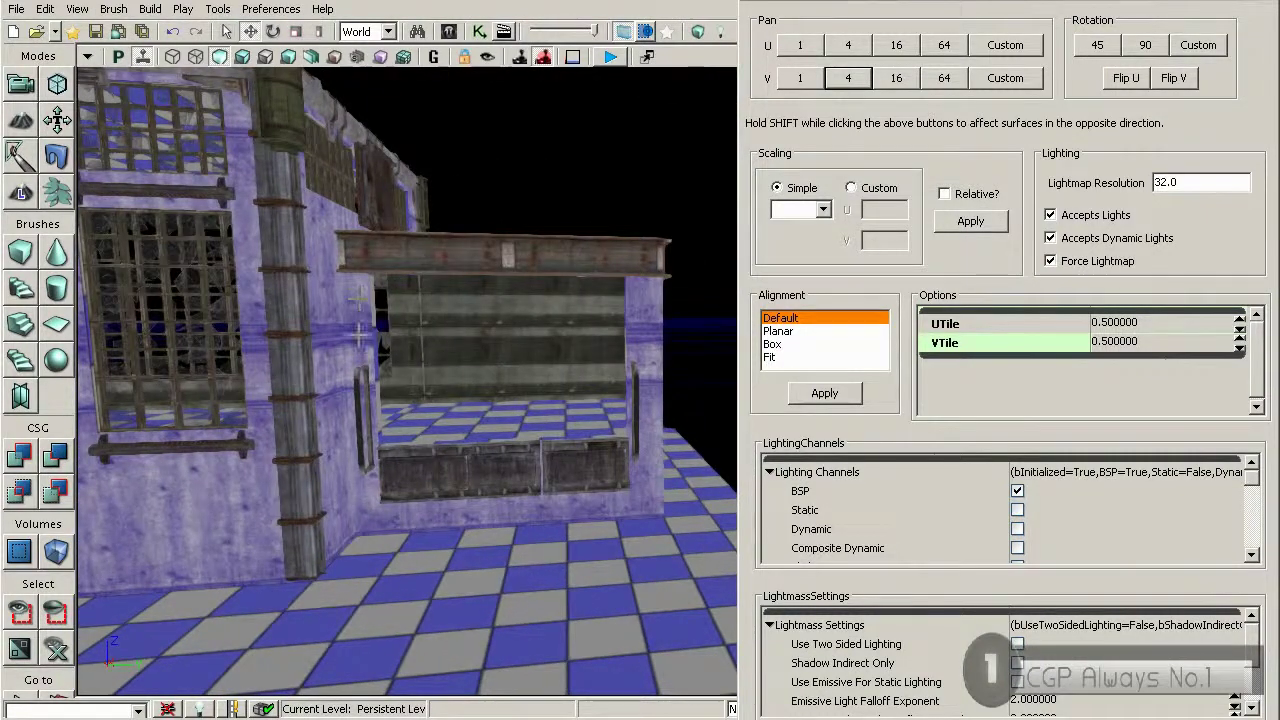
pyautogui.press('a')
pyautogui.moveTo(384, 342); pyautogui.dragTo(373, 318, button='right')
pyautogui.moveTo(562, 259)
pyautogui.mouseDown(button='right')
pyautogui.moveTo(600, 280)
pyautogui.moveTo(562, 259)
pyautogui.mouseUp(button='right')
pyautogui.press('w')
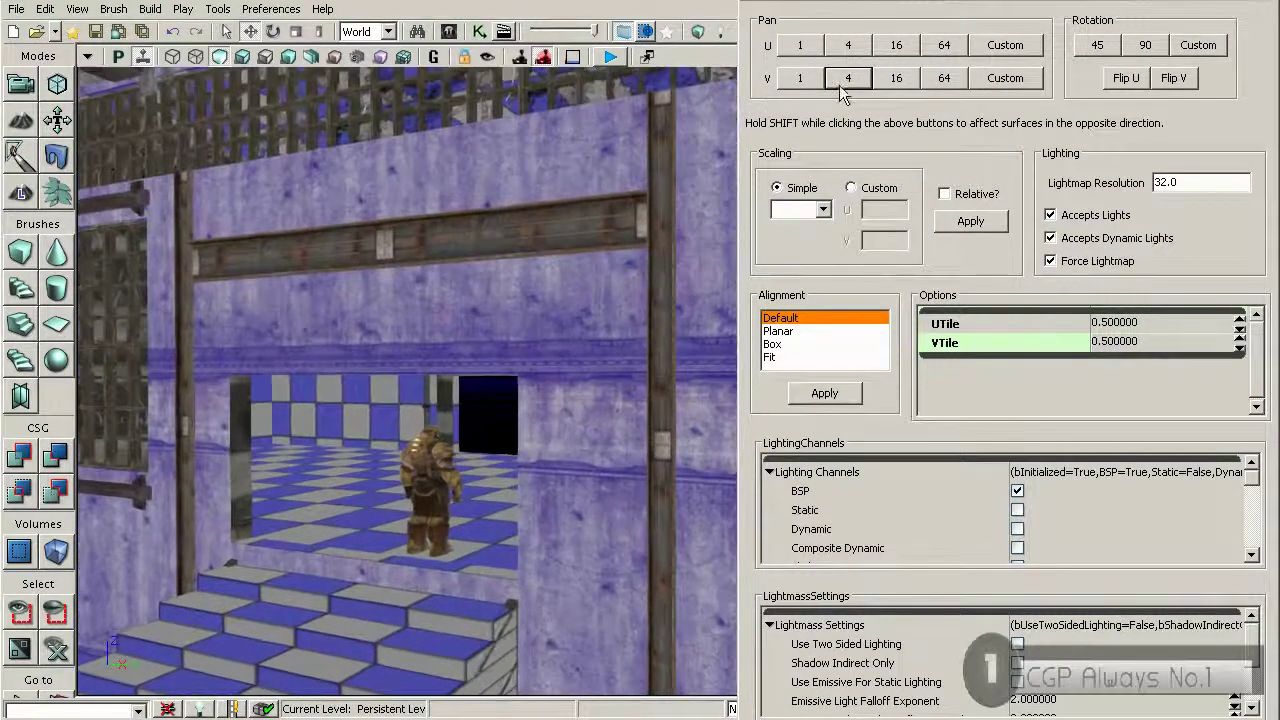
# Step: Pan the wall texture by 4 along V and reverse it with a custom V pan of -4
pyautogui.click(858, 84)
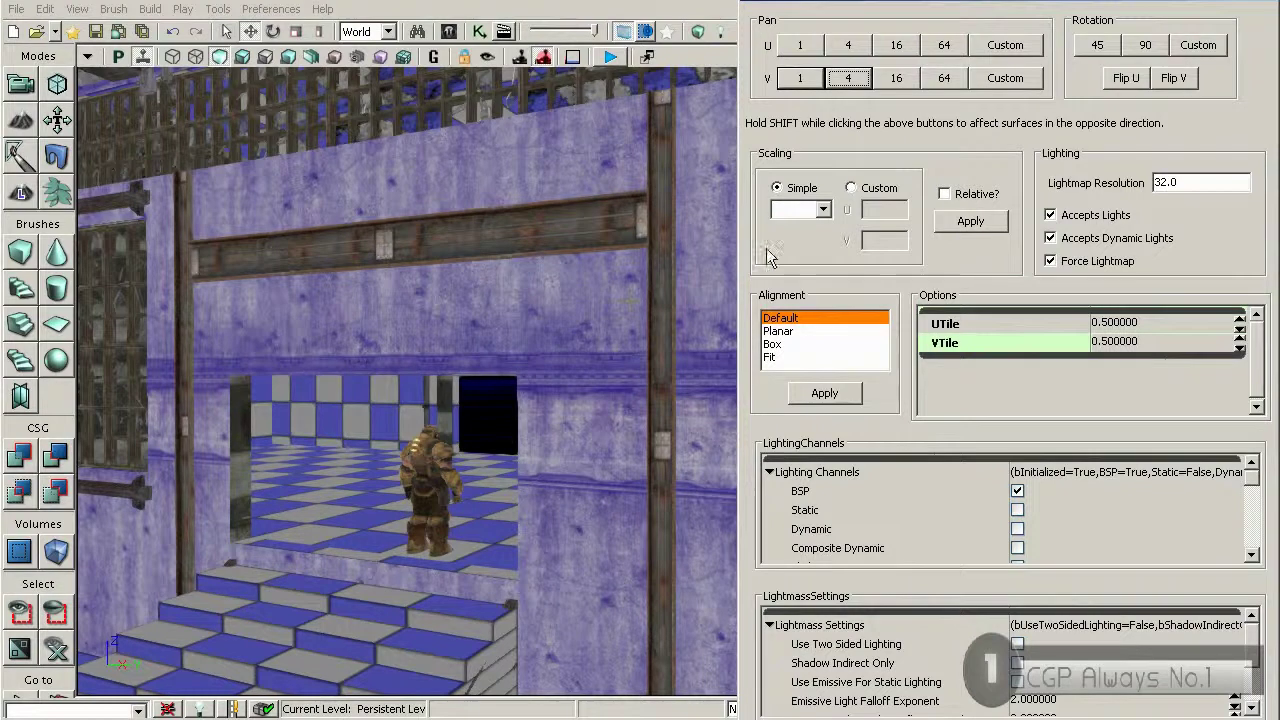
pyautogui.click(1005, 78)
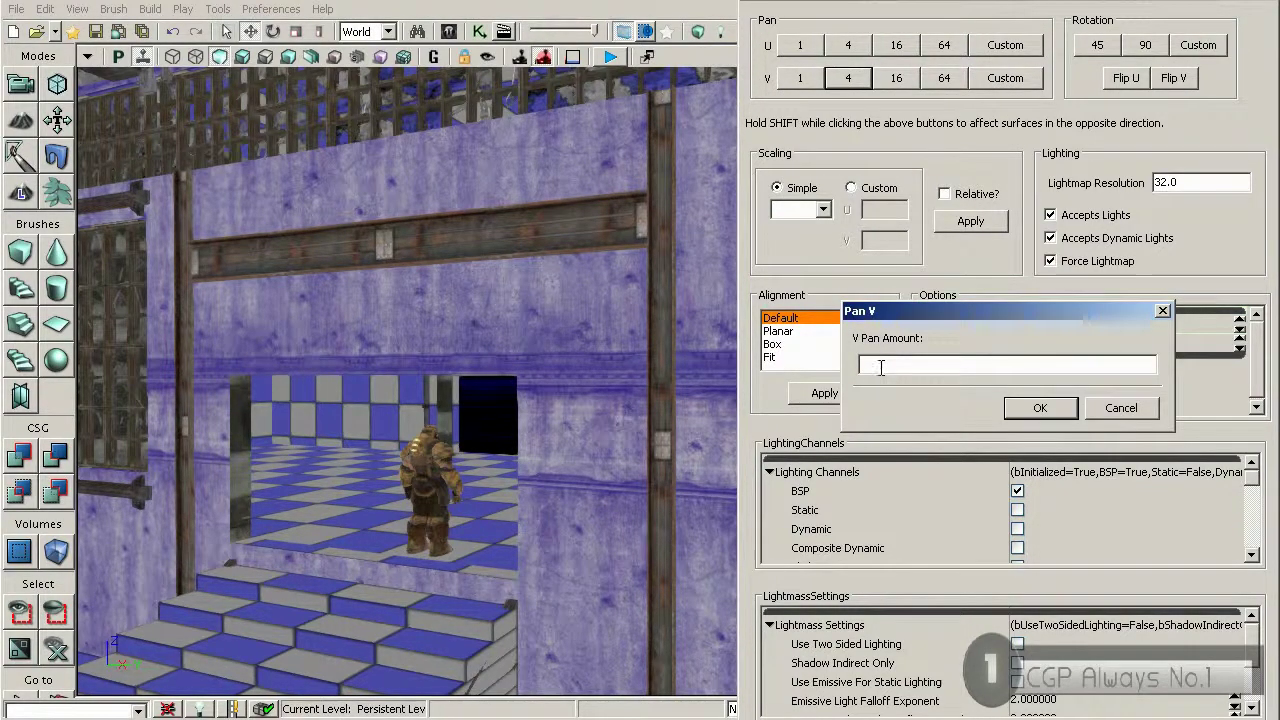
pyautogui.write('-4')
pyautogui.press('Return')
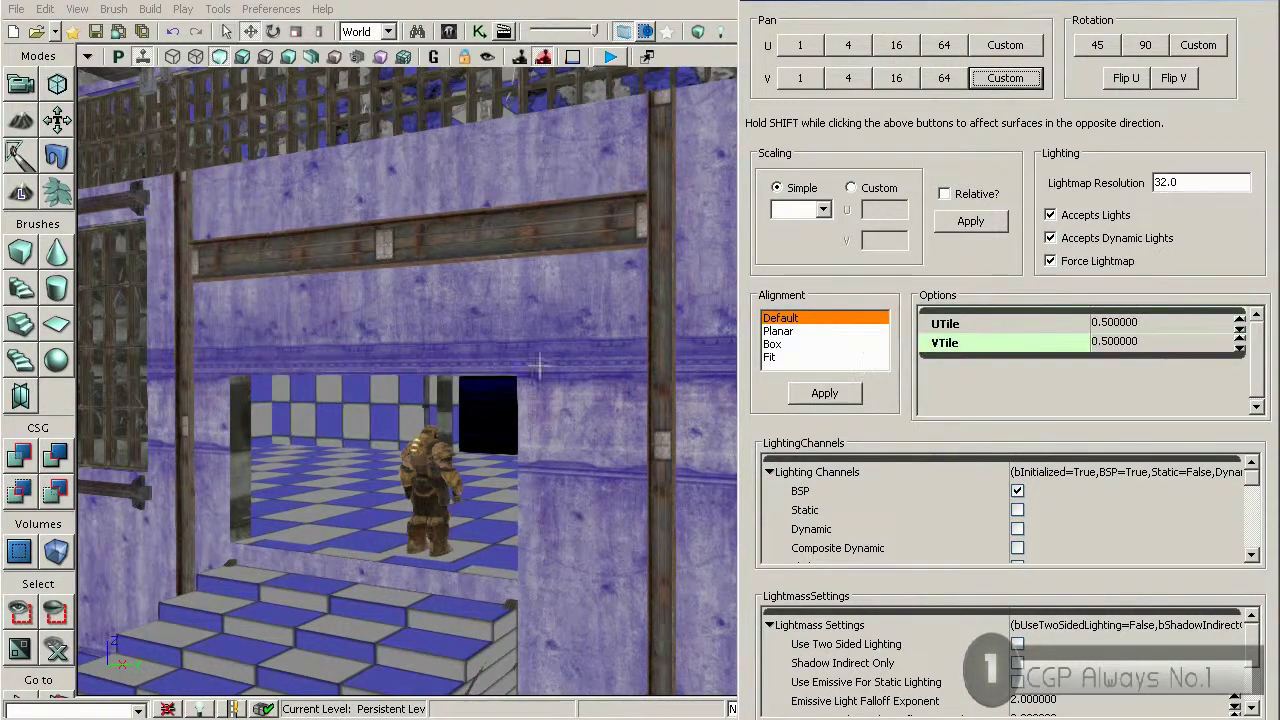
# Step: Close the surface properties and bring up the Content Browser beside the building view
pyautogui.moveTo(516, 373); pyautogui.dragTo(520, 376, button='right')
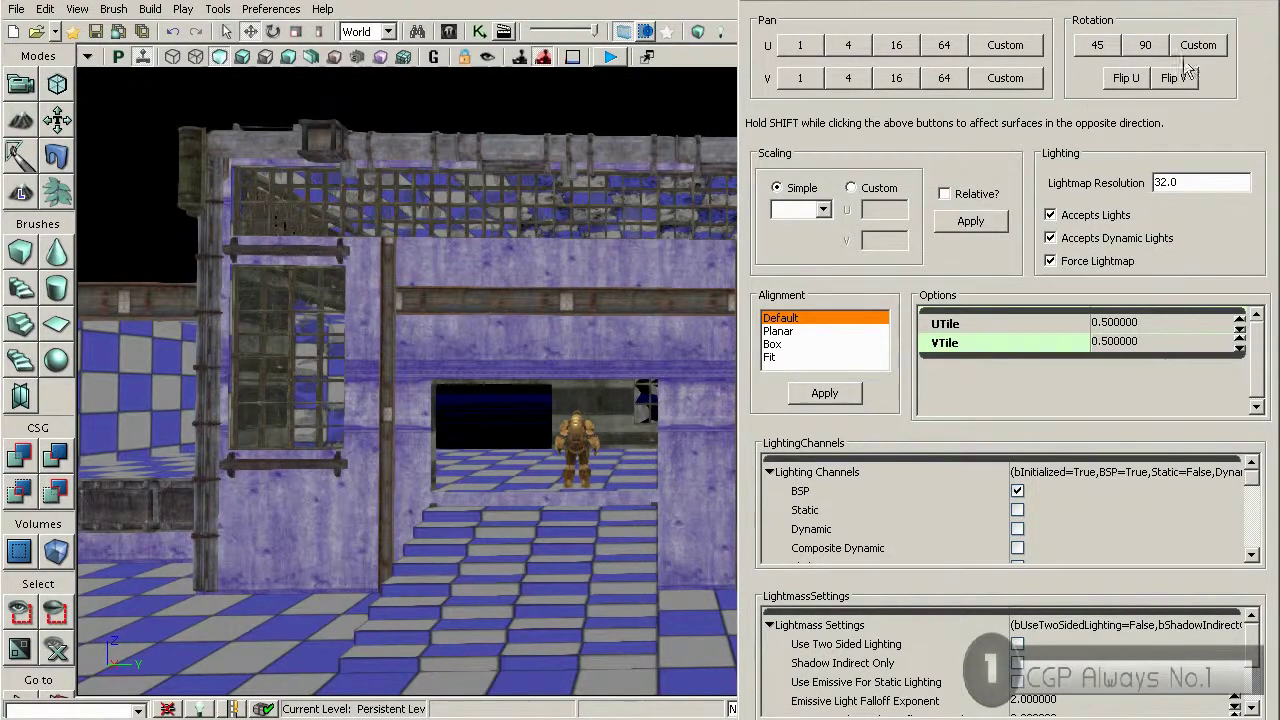
pyautogui.click(1267, 1)
pyautogui.moveTo(543, 431); pyautogui.dragTo(690, 506, button='right')
pyautogui.moveTo(502, 336)
pyautogui.mouseDown(button='right')
pyautogui.moveTo(540, 338)
pyautogui.moveTo(502, 336)
pyautogui.mouseUp(button='right')
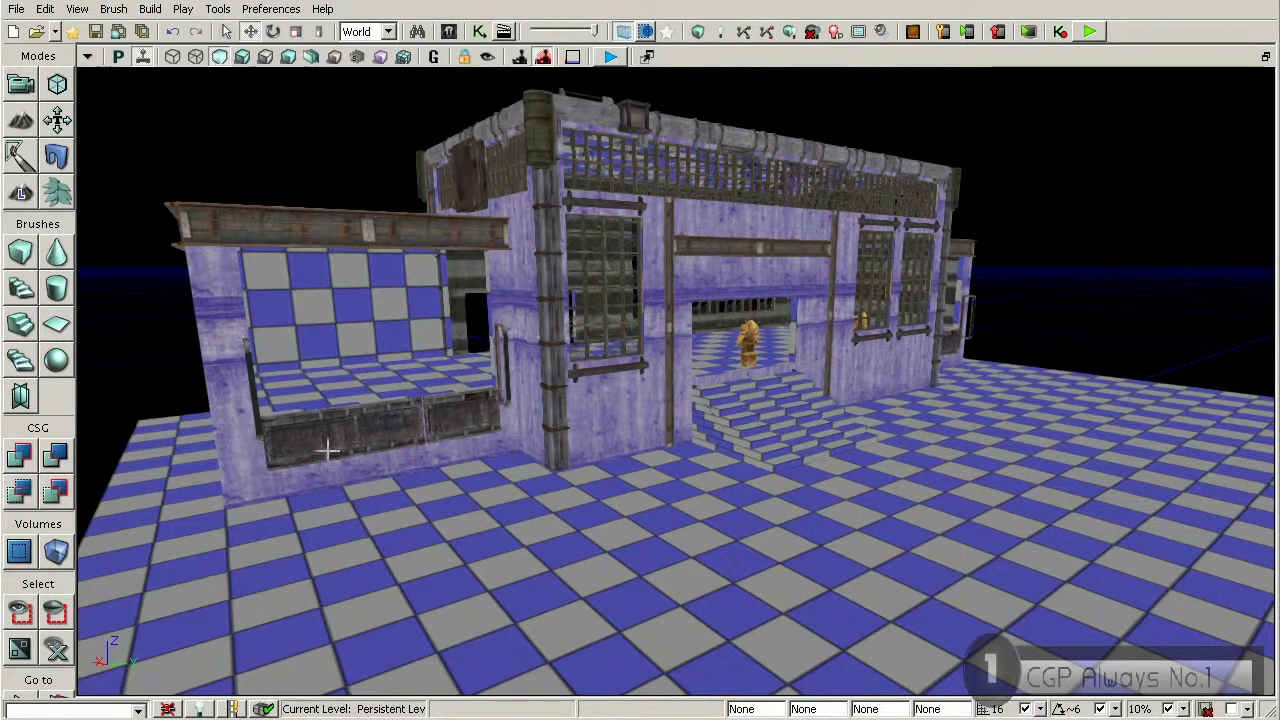
pyautogui.hotkey('ctrl', 'shift', 'f')
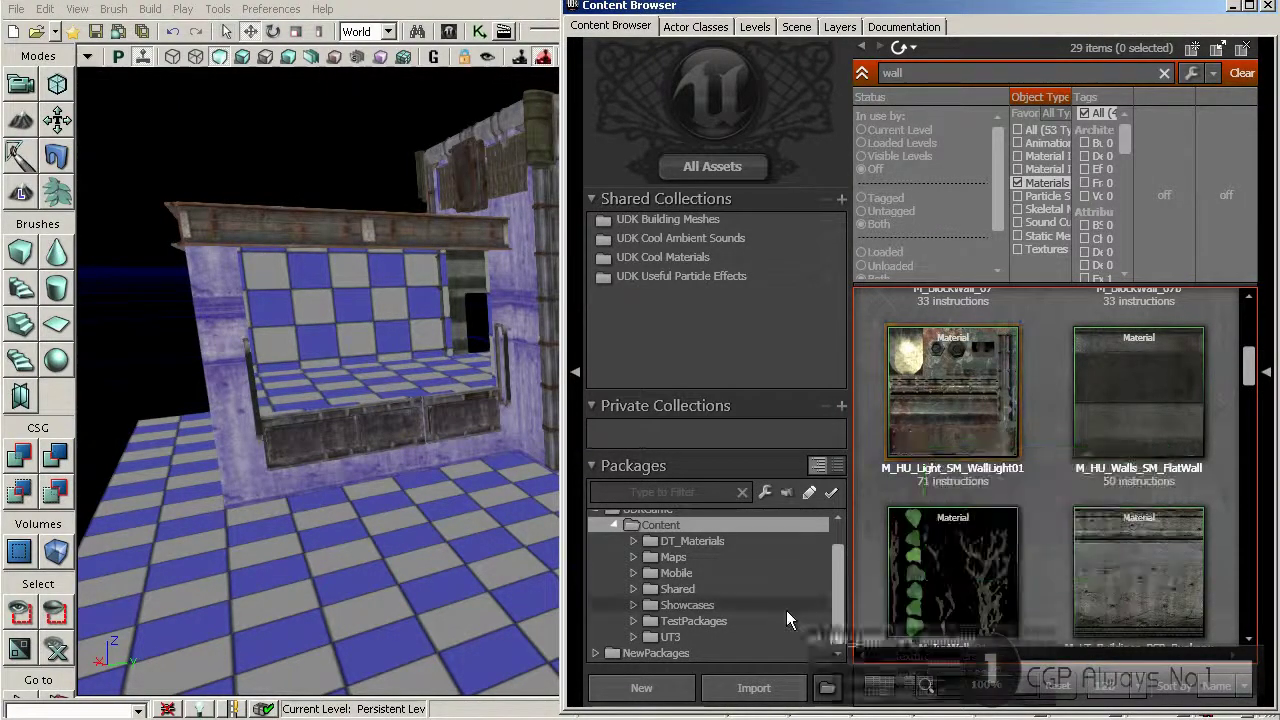
pyautogui.rightClick(1043, 437)
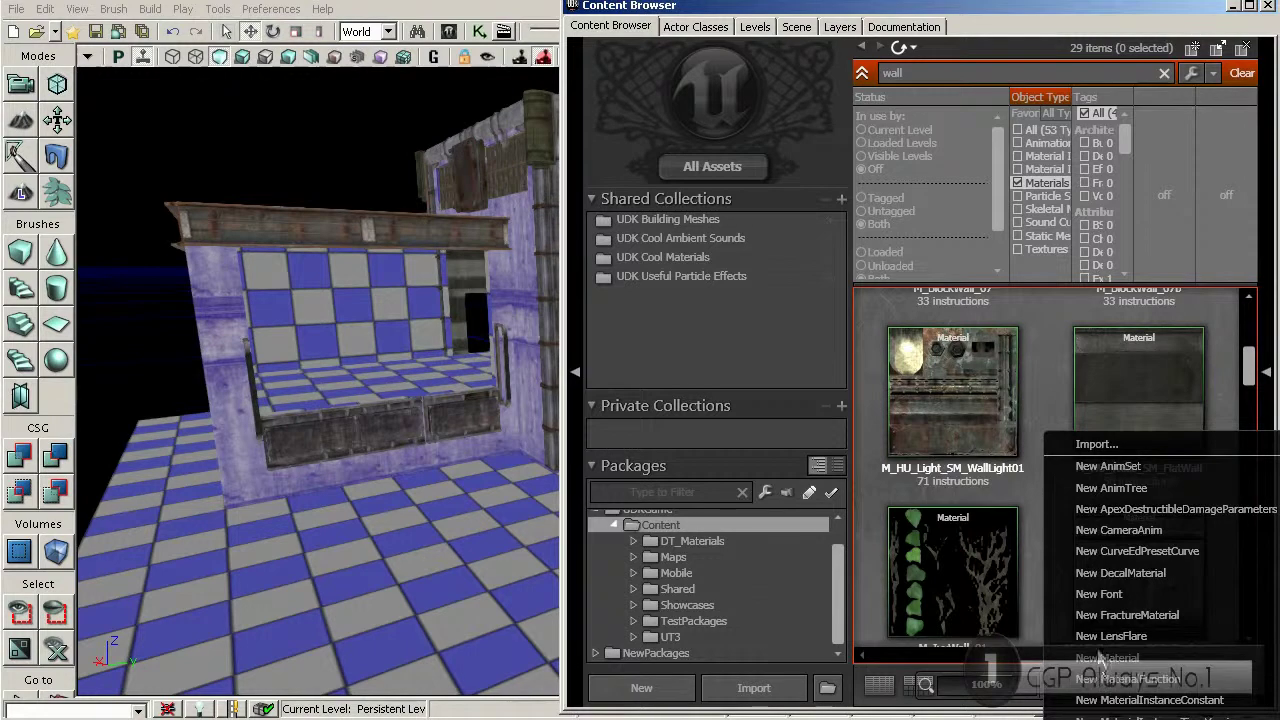
pyautogui.click(866, 505)
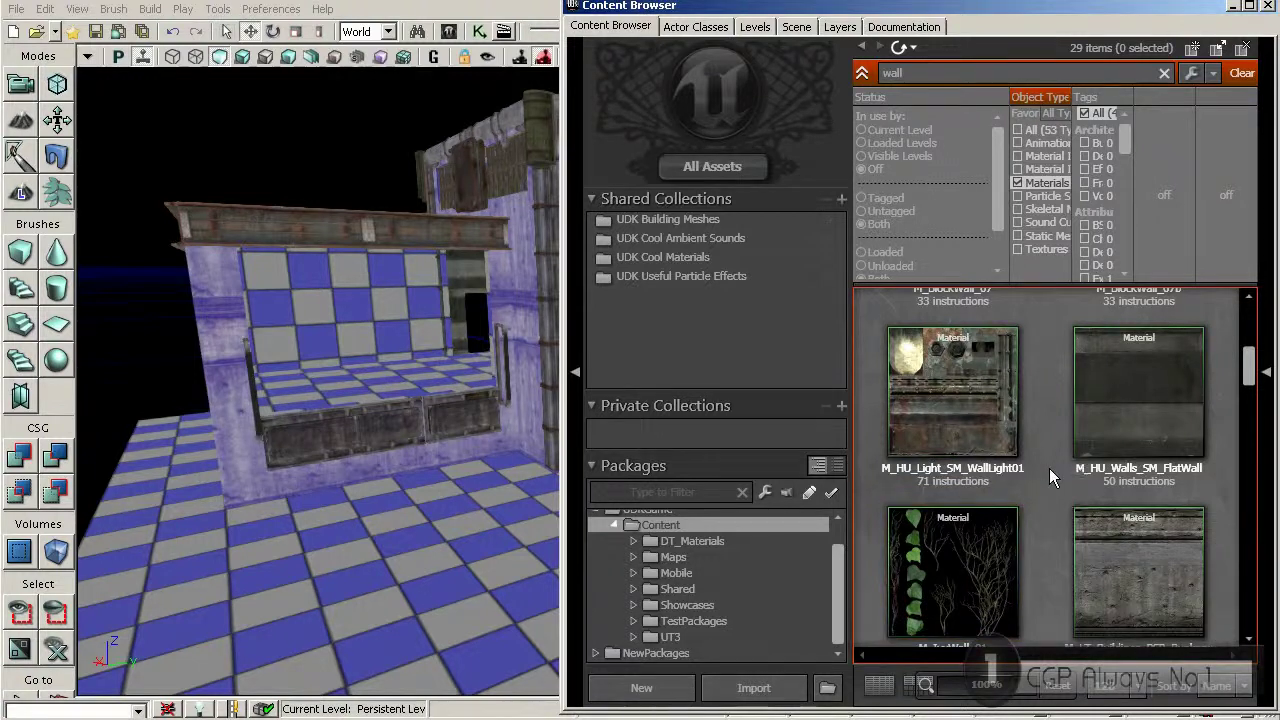
pyautogui.rightClick(1045, 433)
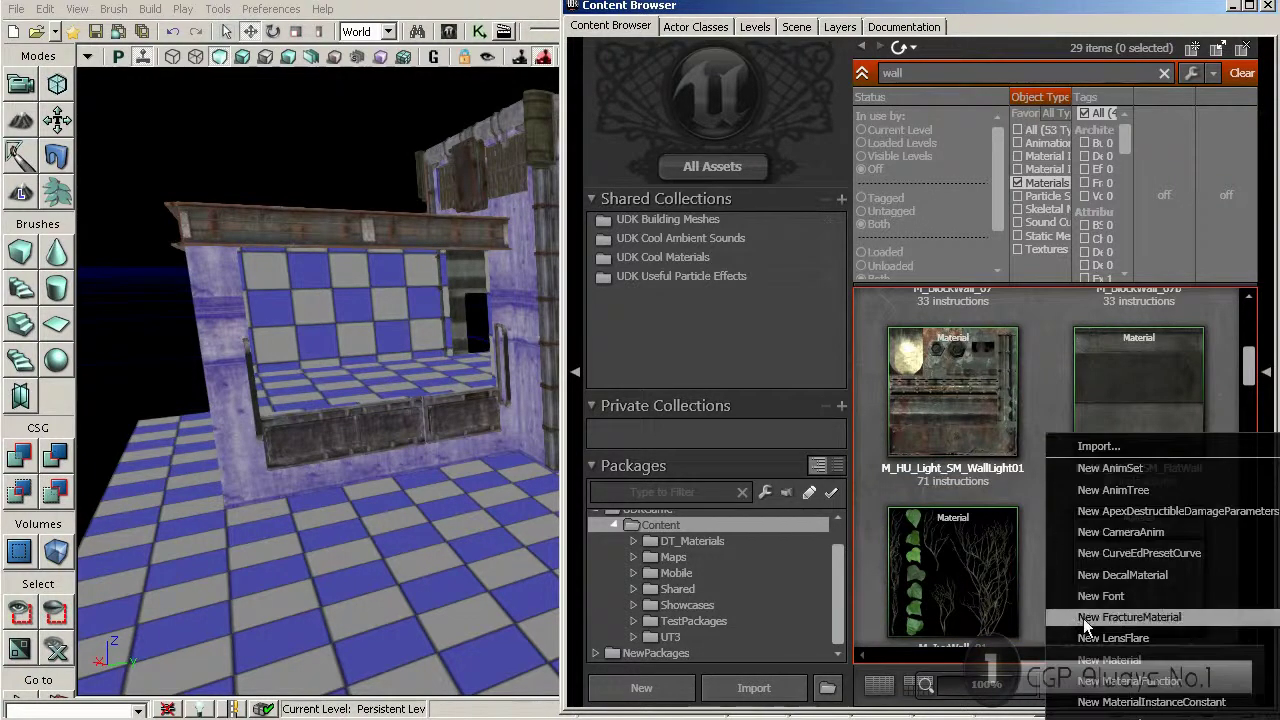
pyautogui.click(1108, 660)
pyautogui.moveTo(612, 343); pyautogui.dragTo(640, 107)
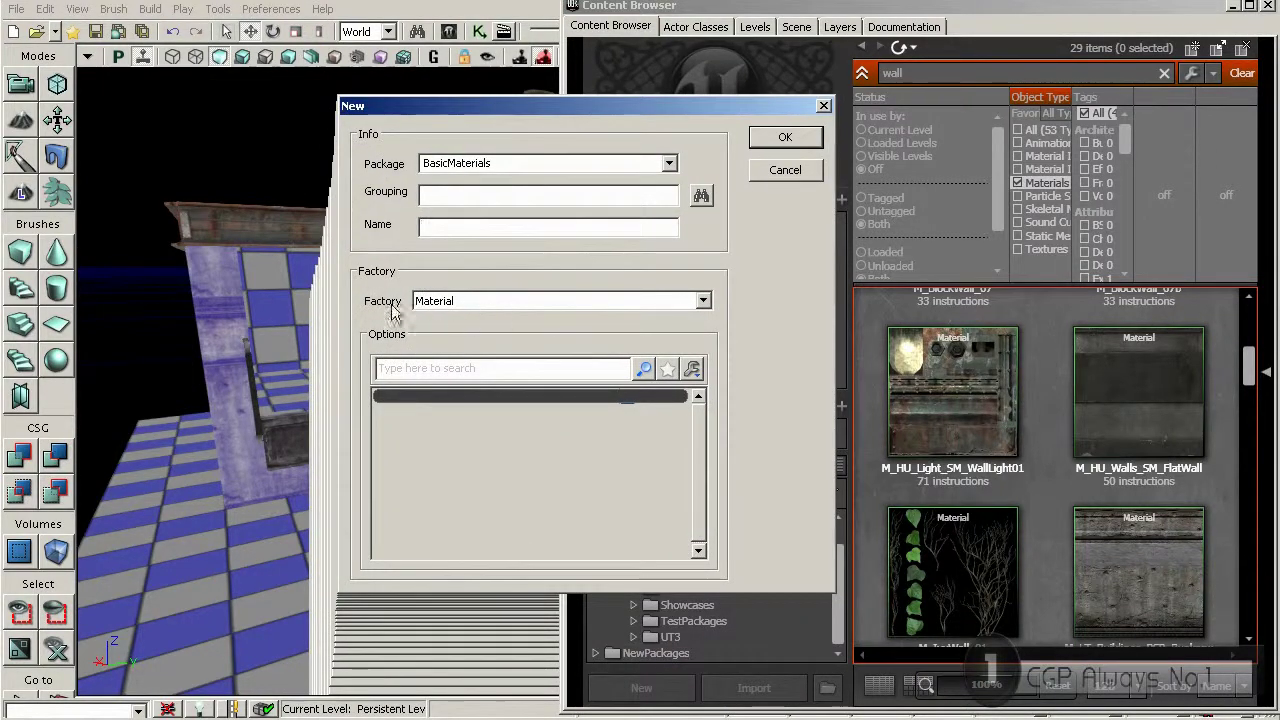
pyautogui.click(823, 107)
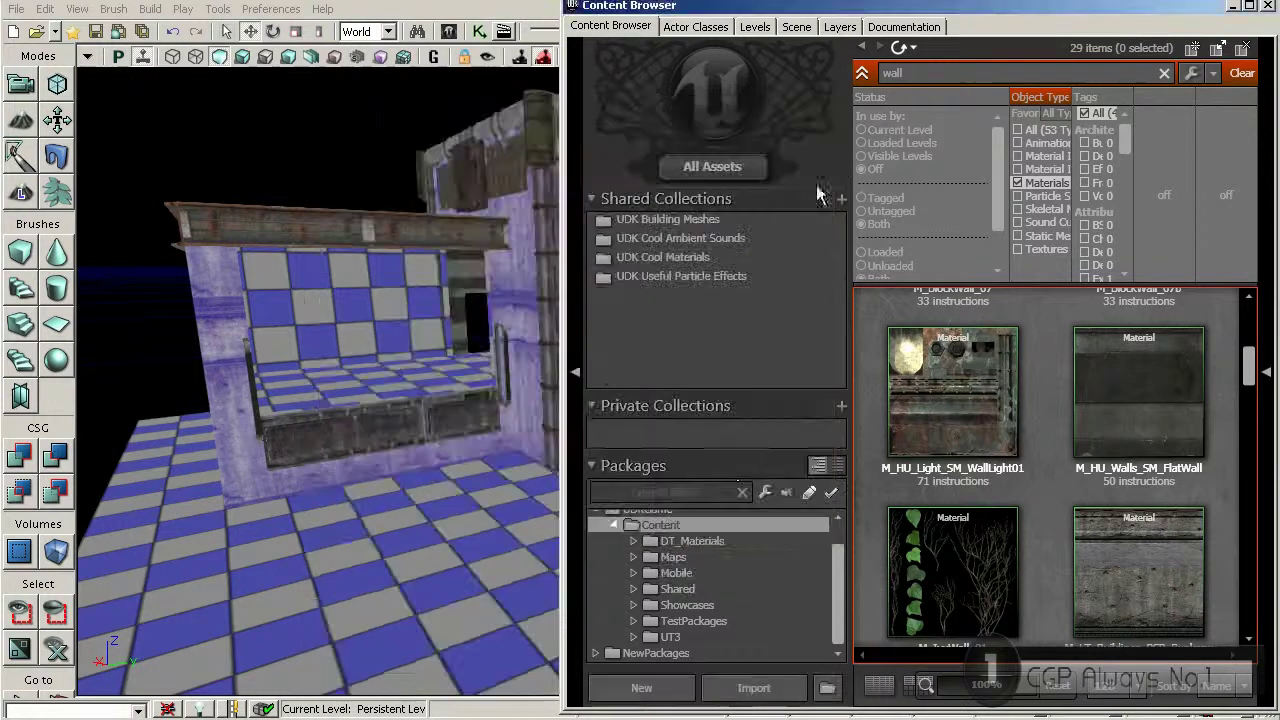
# Step: Start a new asset with the Material factory and set its package to DT_Intro_MATS
pyautogui.click(641, 688)
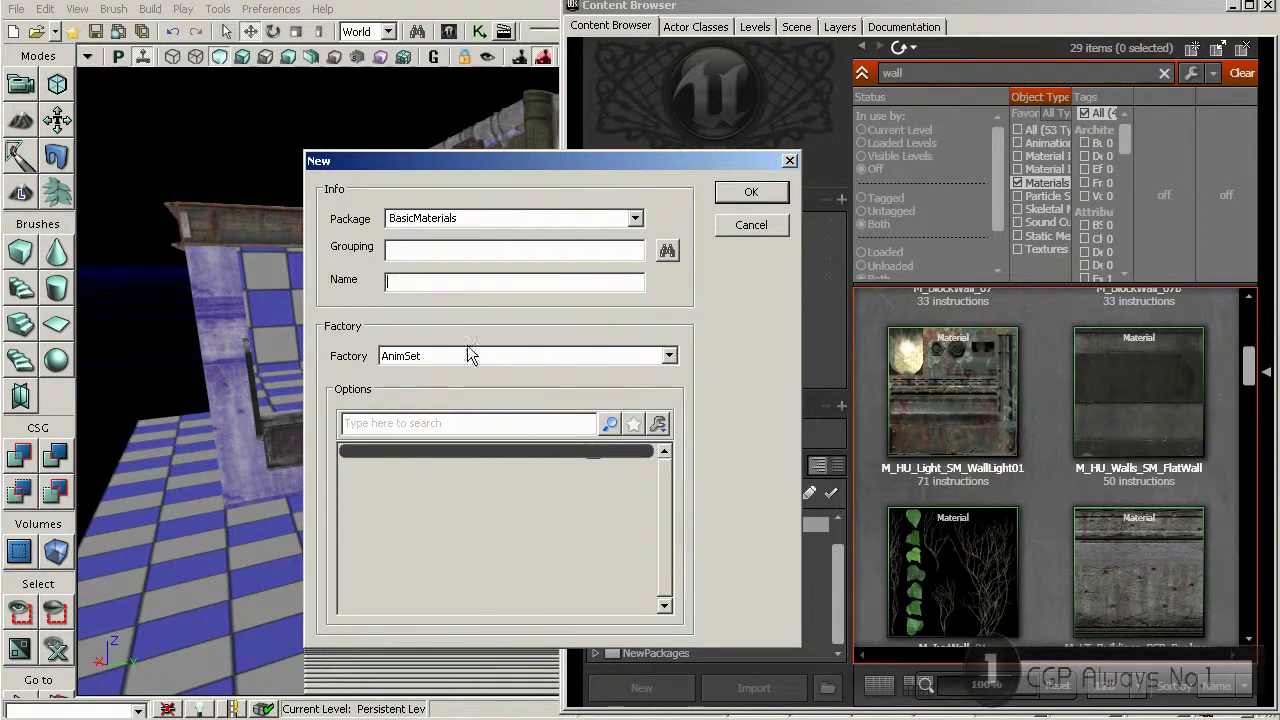
pyautogui.click(669, 358)
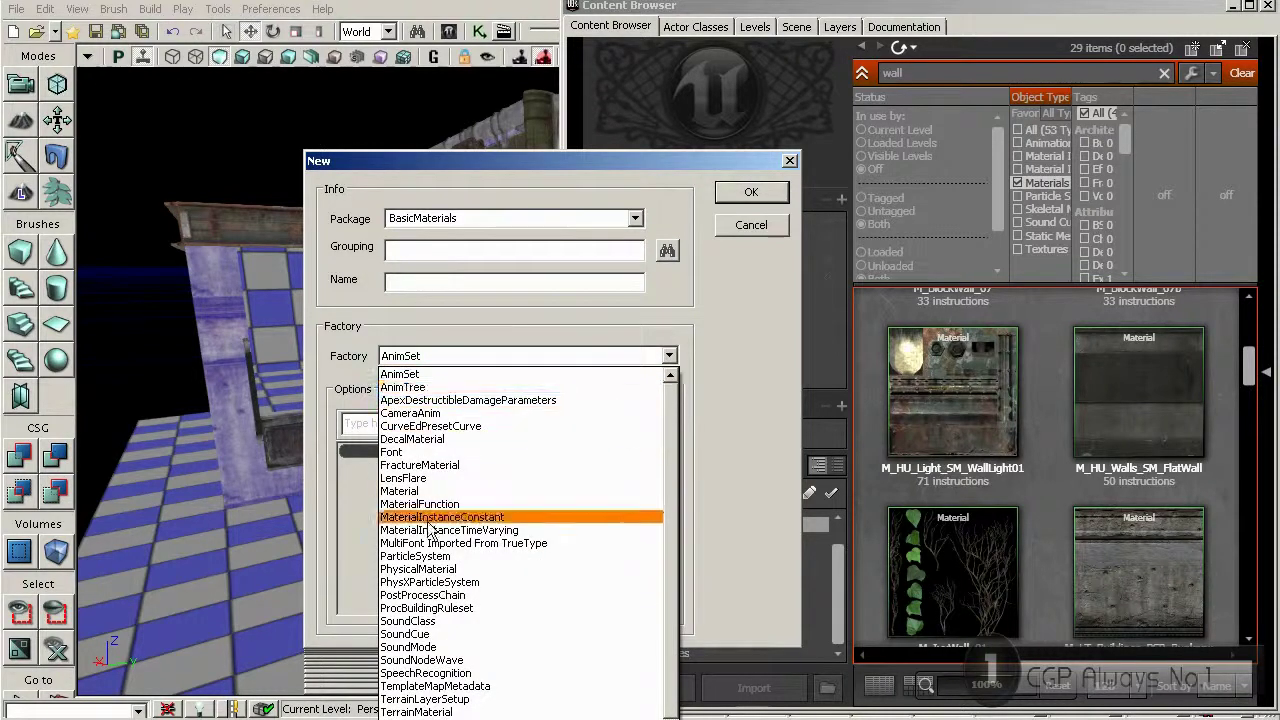
pyautogui.click(418, 491)
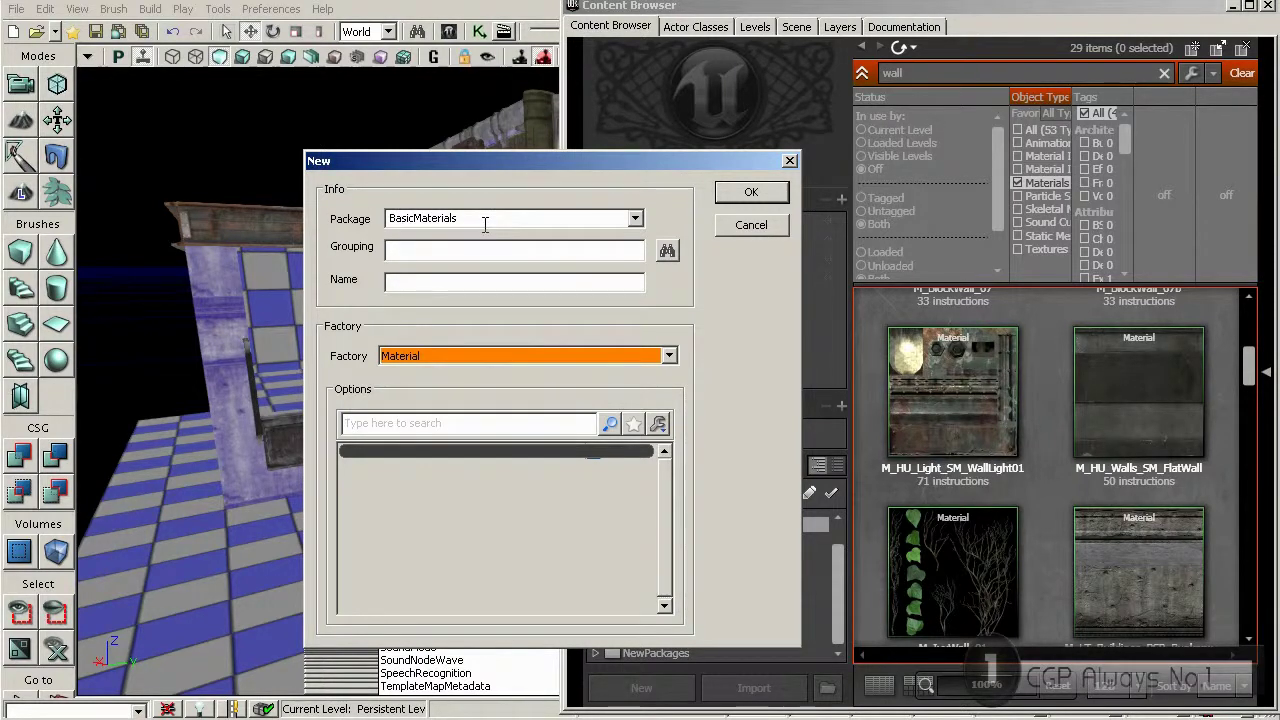
pyautogui.click(635, 218)
pyautogui.click(476, 218)
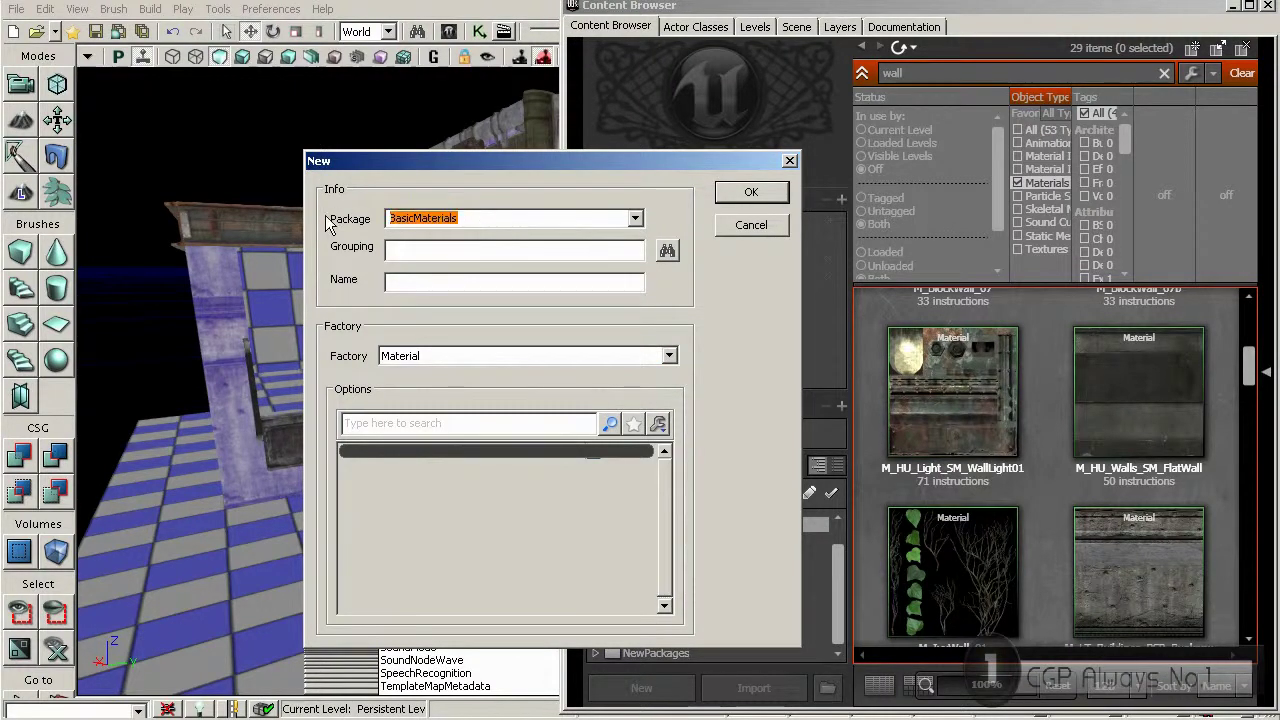
pyautogui.write('DT')
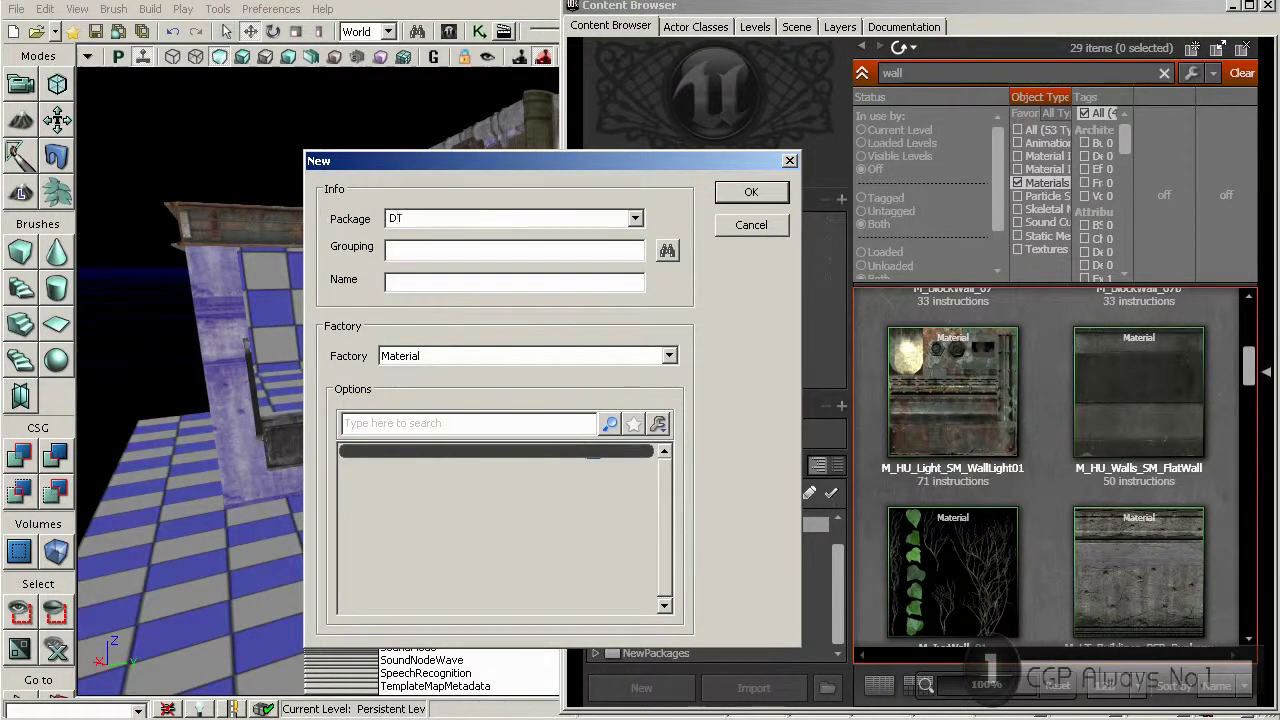
pyautogui.write('_Intro')
pyautogui.write('_MATS')
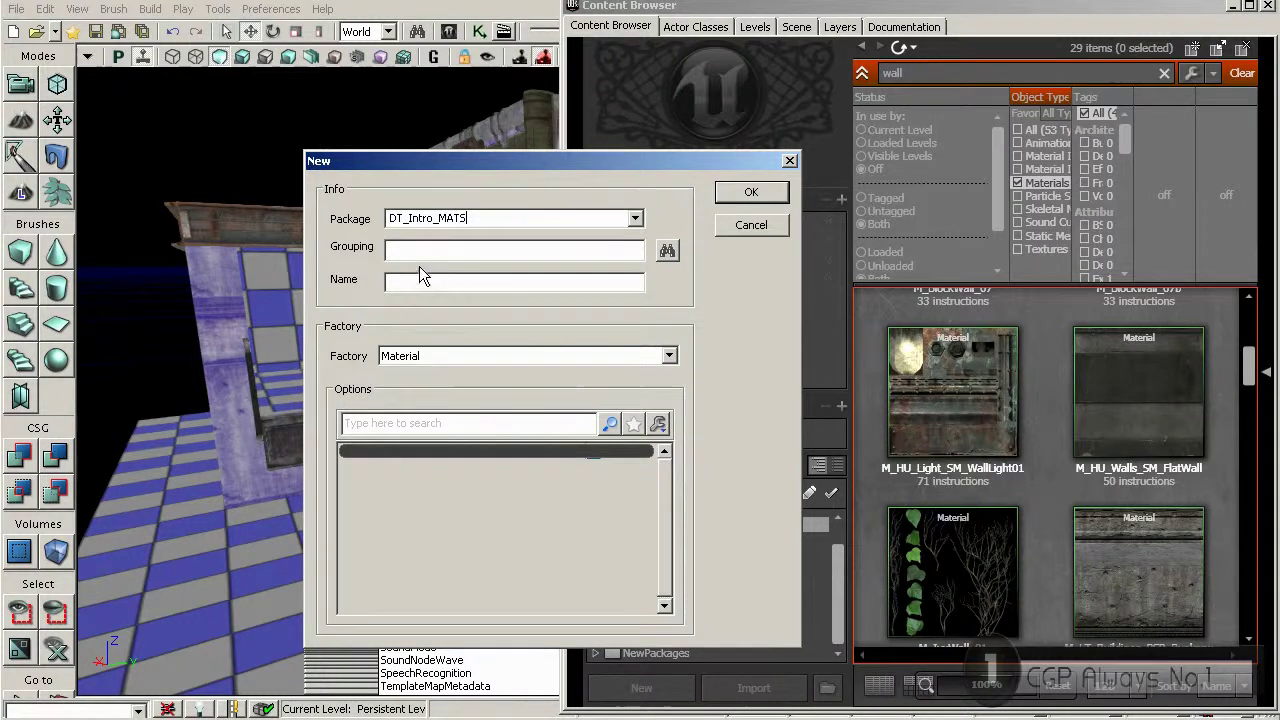
# Step: Set the new material's grouping to Materials and its name to TestMaterial, and create it
pyautogui.click(448, 253)
pyautogui.write('Mater')
pyautogui.click(448, 279)
pyautogui.write('TestMat')
pyautogui.click(737, 194)
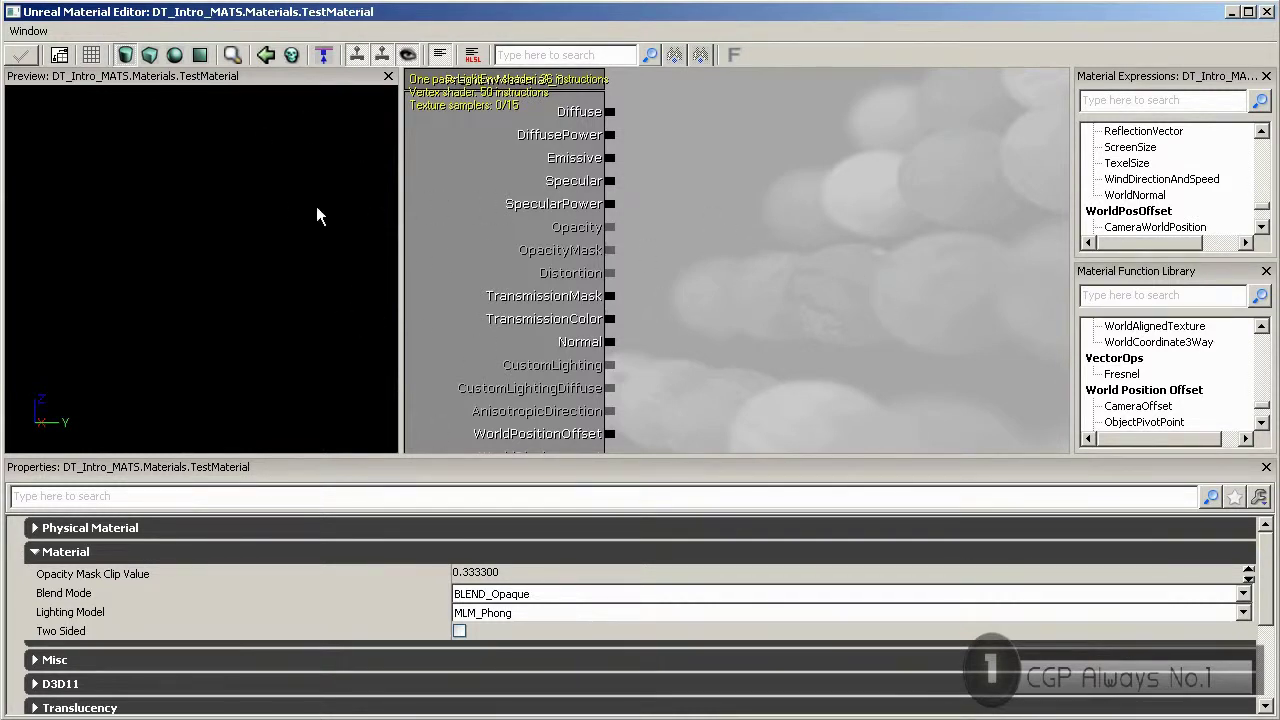
# Step: Look over the Material Editor's available windows, close the editor, and reopen TestMaterial from the Content Browser
pyautogui.click(30, 32)
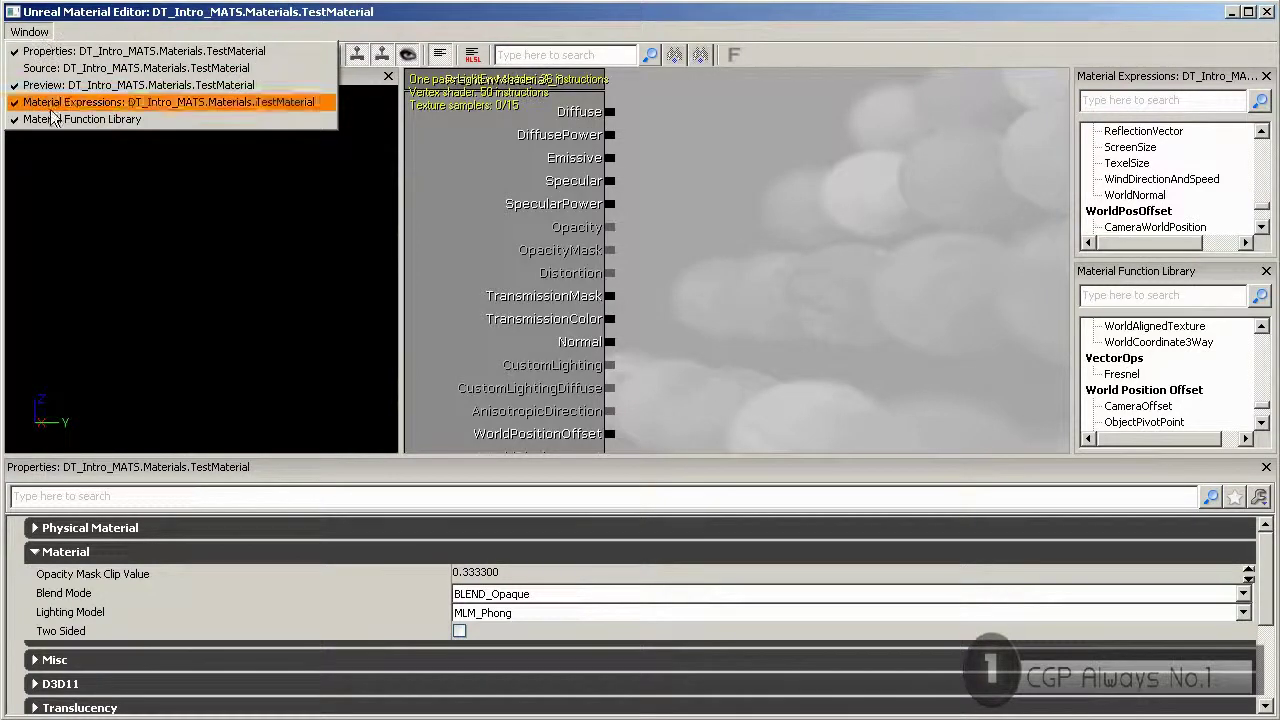
pyautogui.click(91, 31)
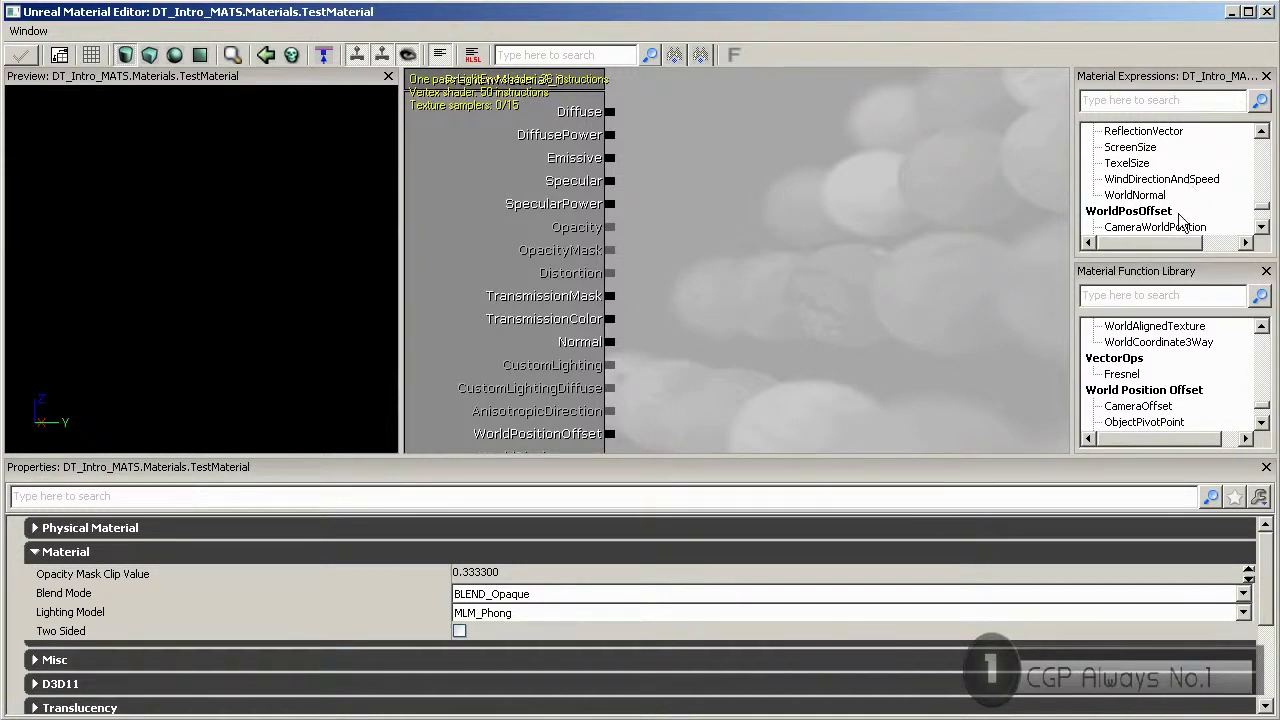
pyautogui.moveTo(1166, 344)
pyautogui.click(1265, 12)
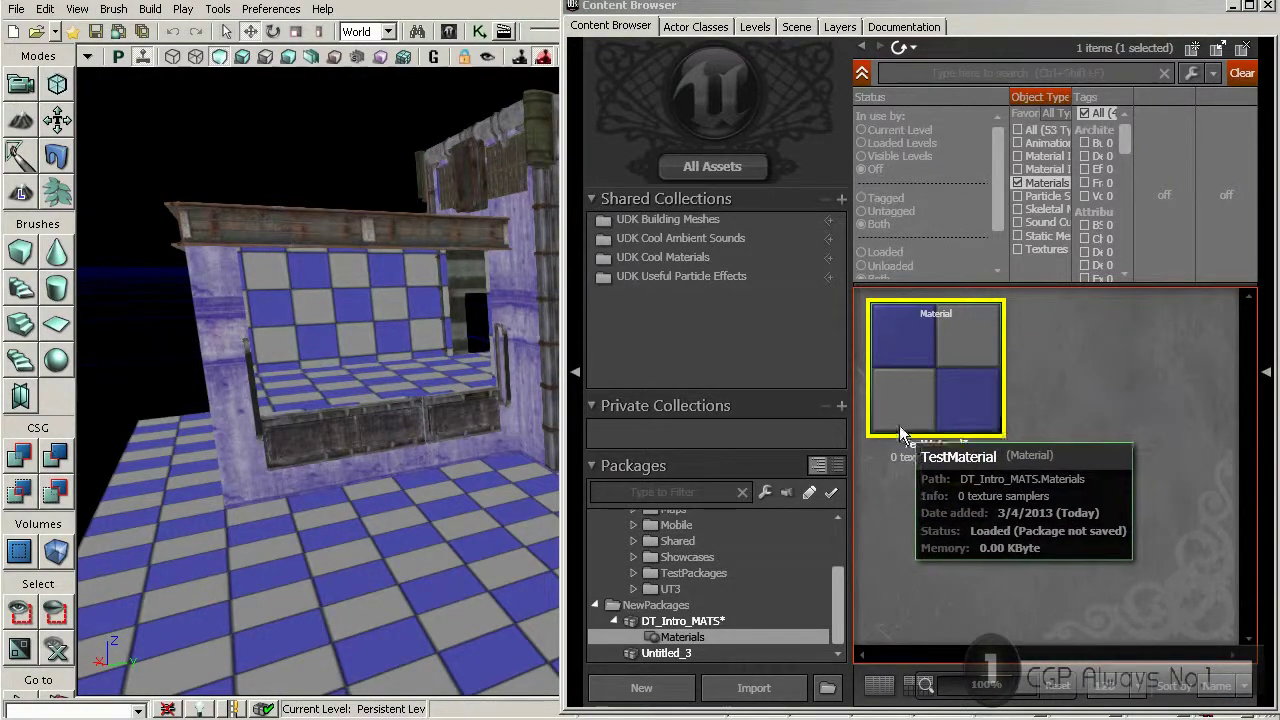
pyautogui.doubleClick(927, 375)
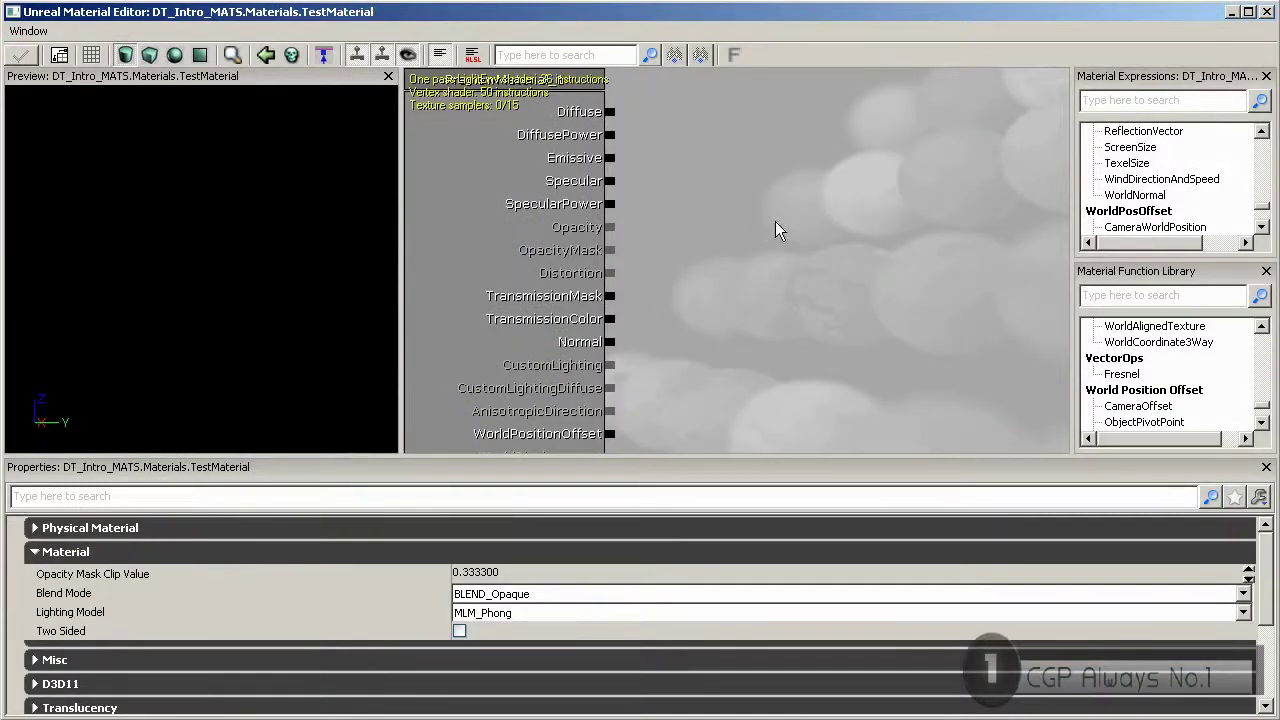
# Step: Return to the Content Browser and show only textures from UDKGame's Content folder instead of materials
pyautogui.click(1231, 12)
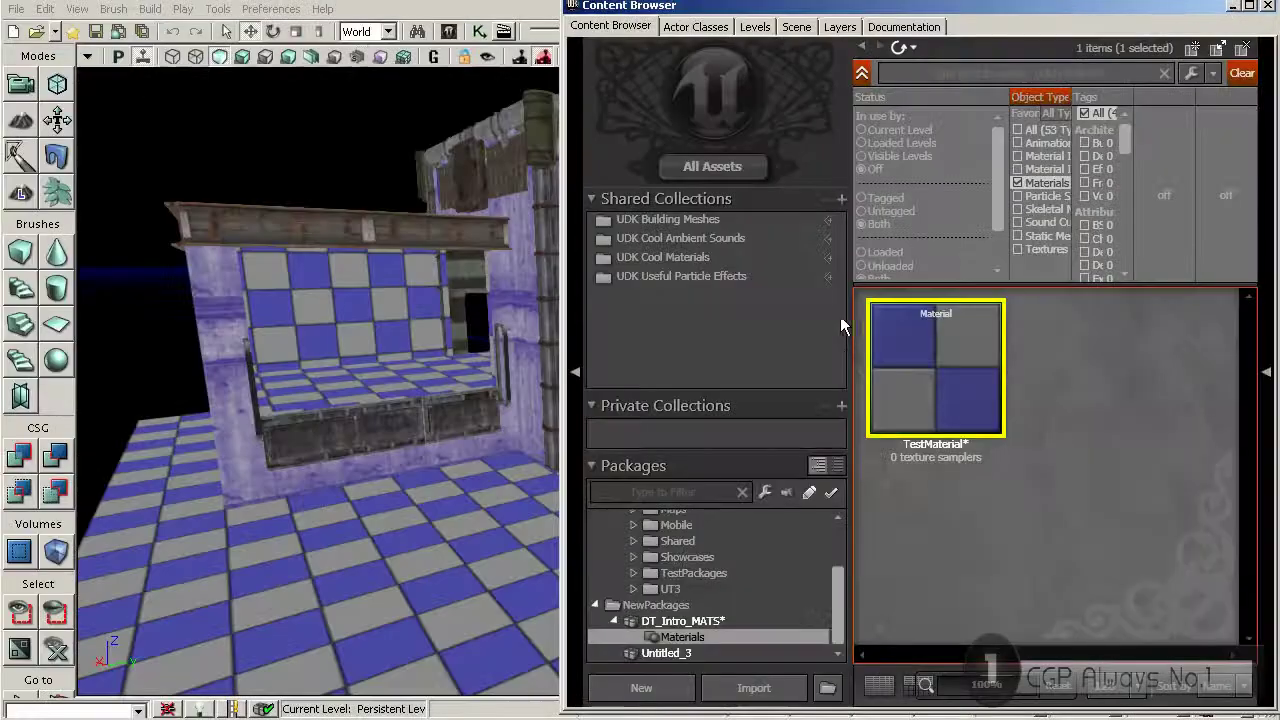
pyautogui.click(1016, 249)
pyautogui.click(1017, 185)
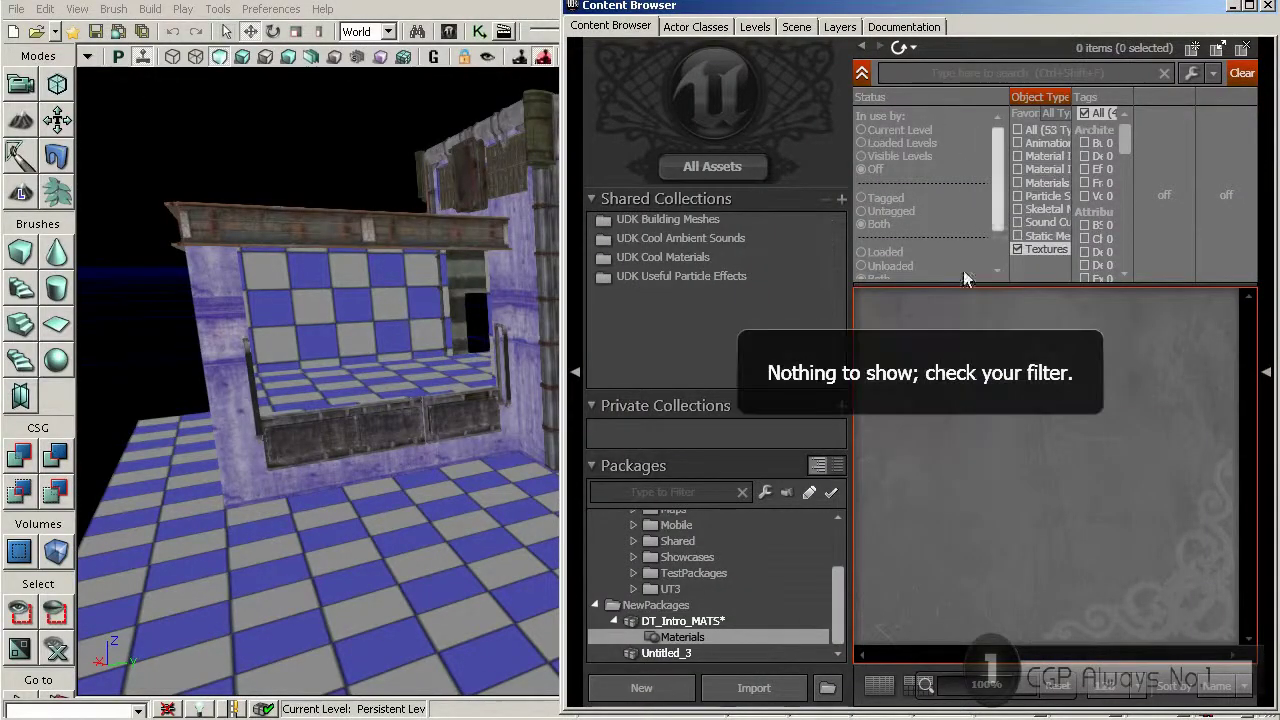
pyautogui.moveTo(831, 598); pyautogui.dragTo(836, 560)
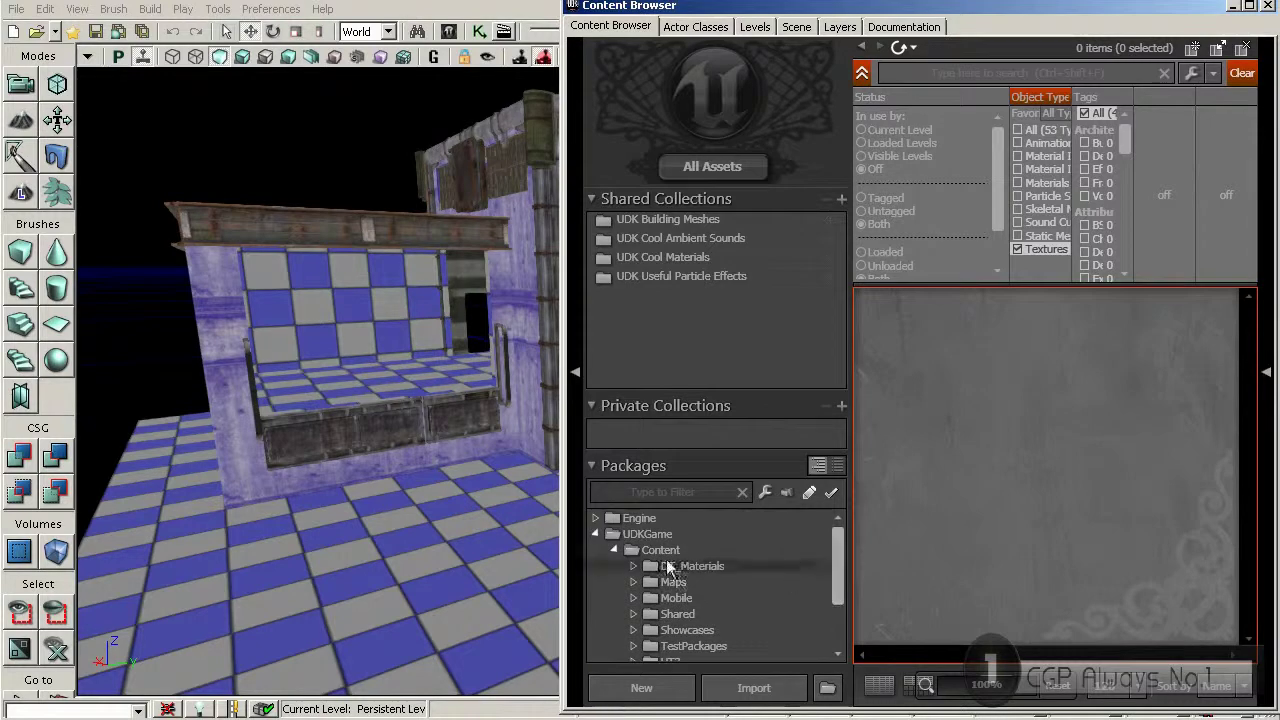
pyautogui.click(665, 552)
# Step: Find the Dirt_d texture among the Content folder's textures and select it
pyautogui.scroll(-10, 1041, 435)
pyautogui.scroll(-10, 1041, 444)
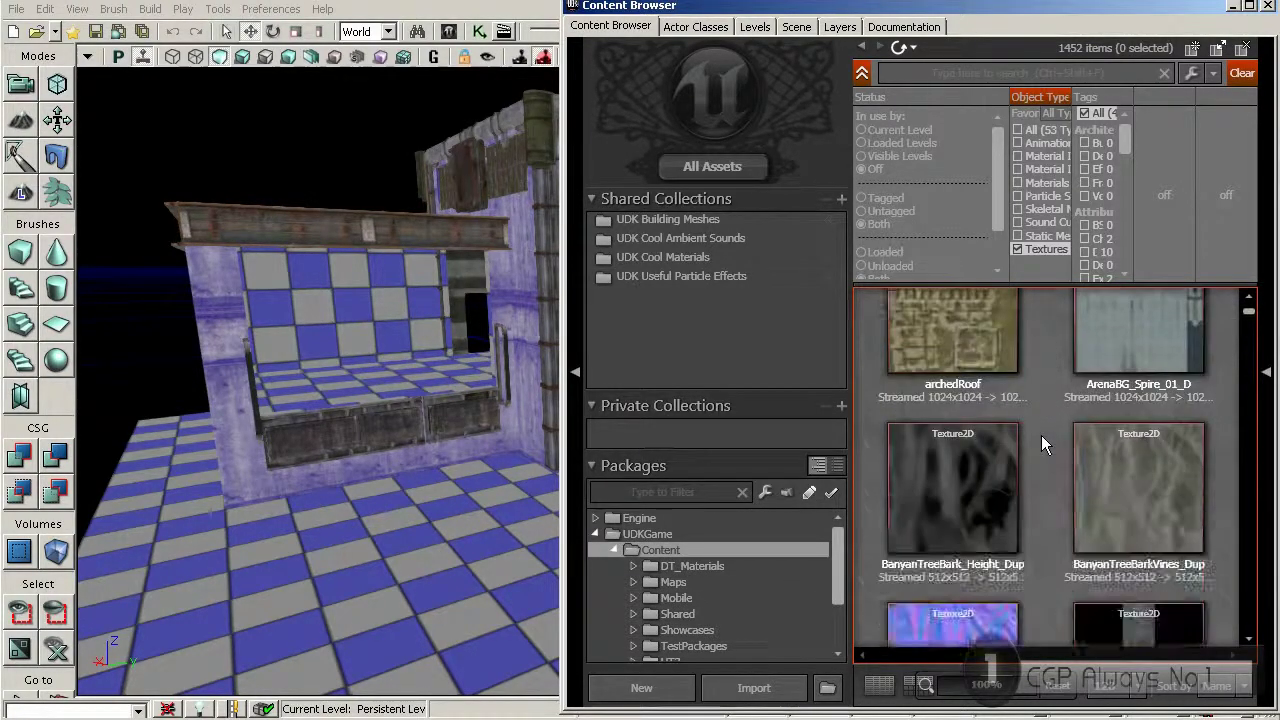
pyautogui.scroll(-10, 1041, 437)
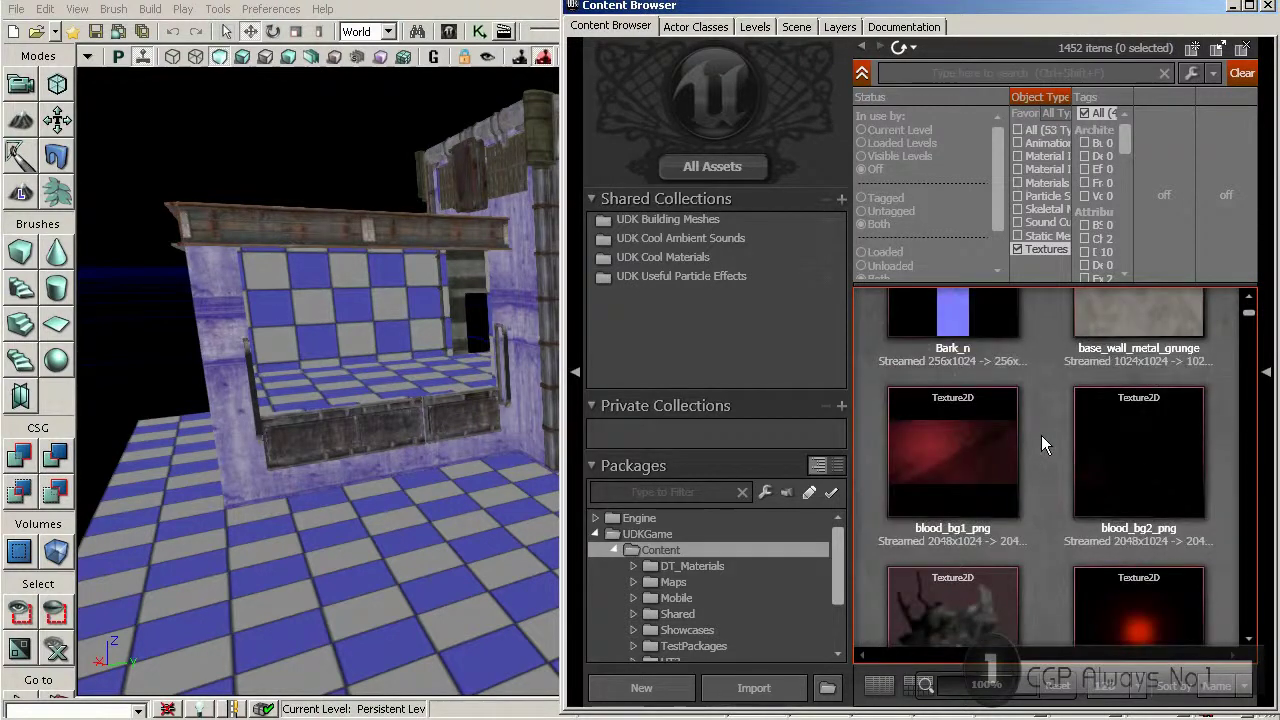
pyautogui.scroll(-10, 1041, 444)
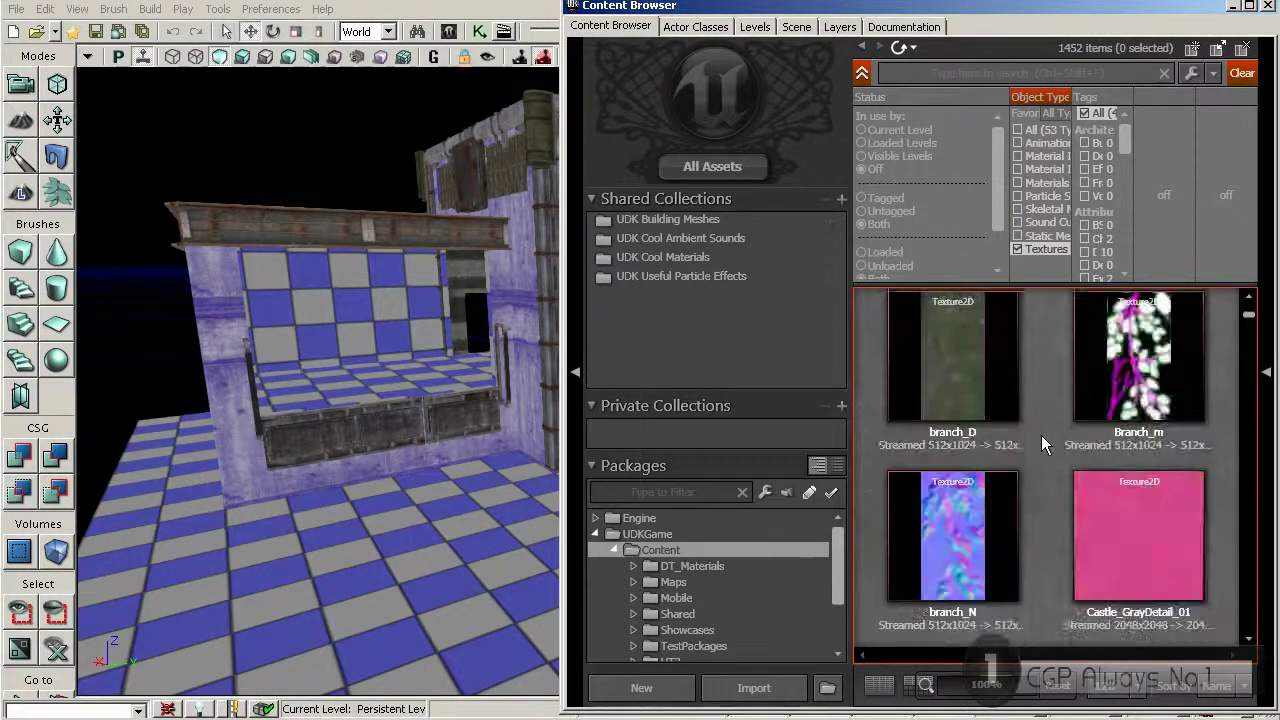
pyautogui.scroll(-3, 1041, 435)
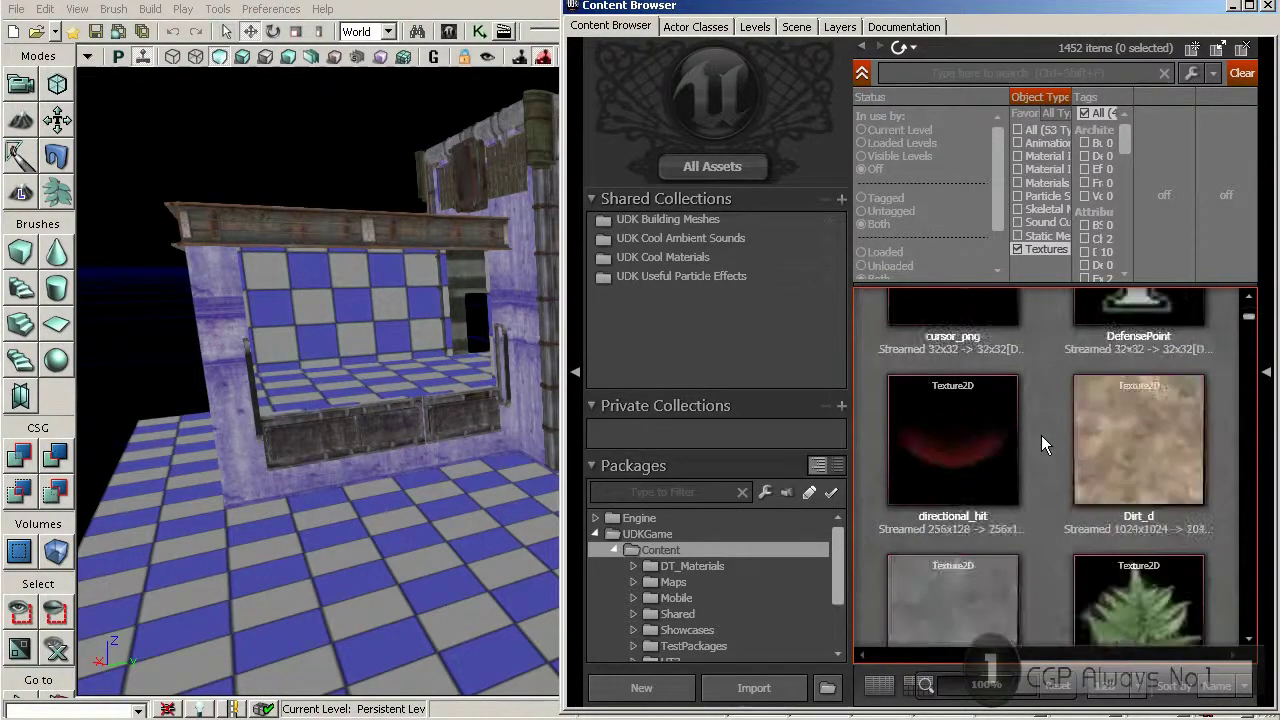
pyautogui.moveTo(1081, 444)
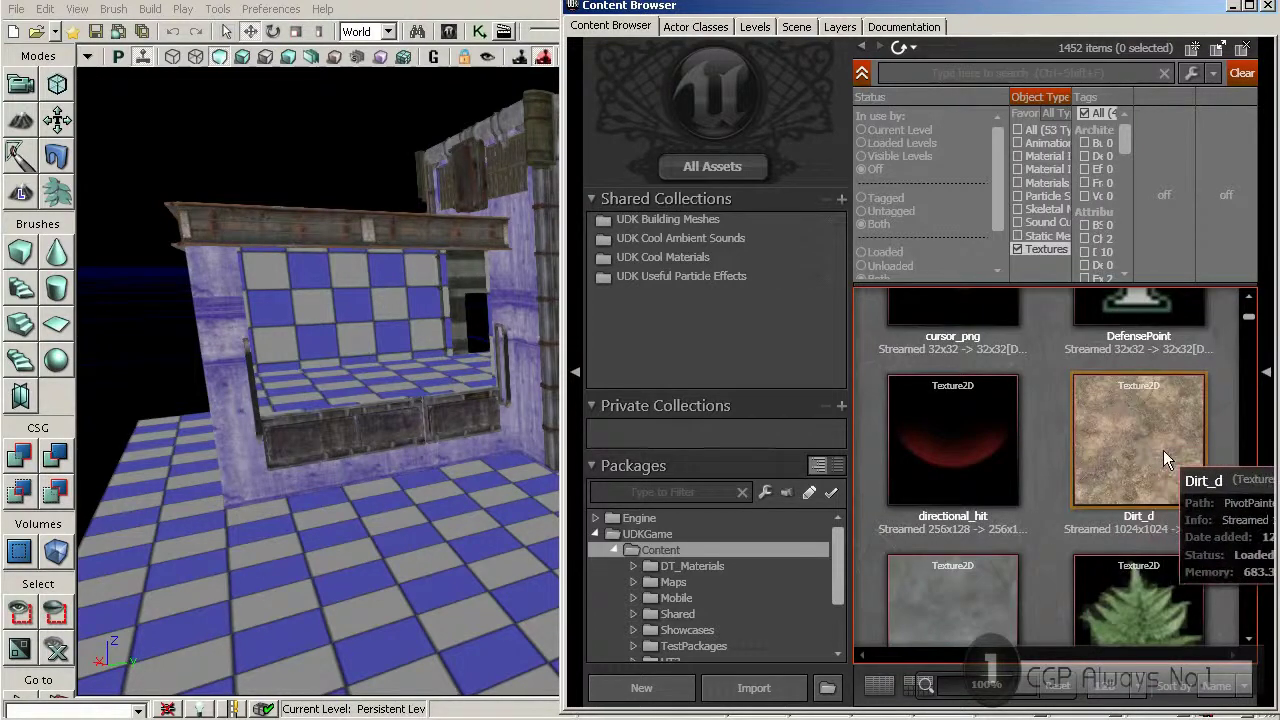
pyautogui.click(1134, 444)
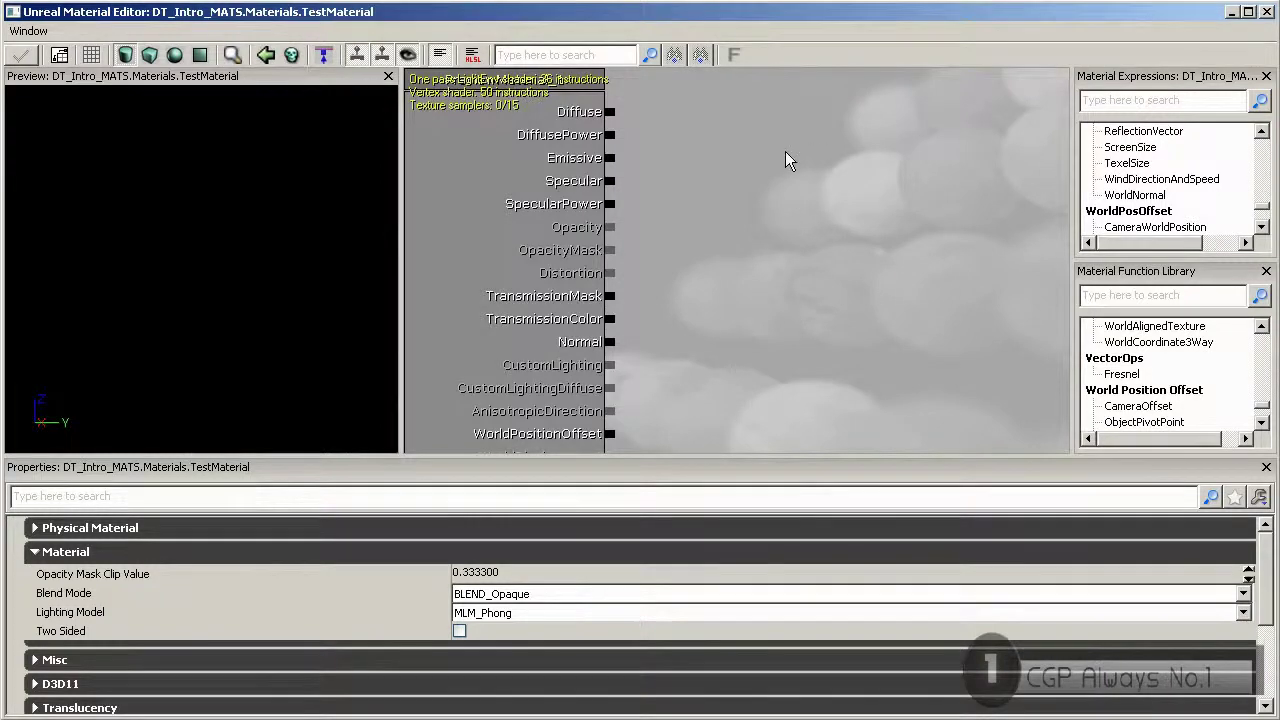
# Step: Add a Texture Sample node using the selected Dirt_d texture to the TestMaterial graph
pyautogui.rightClick(786, 153)
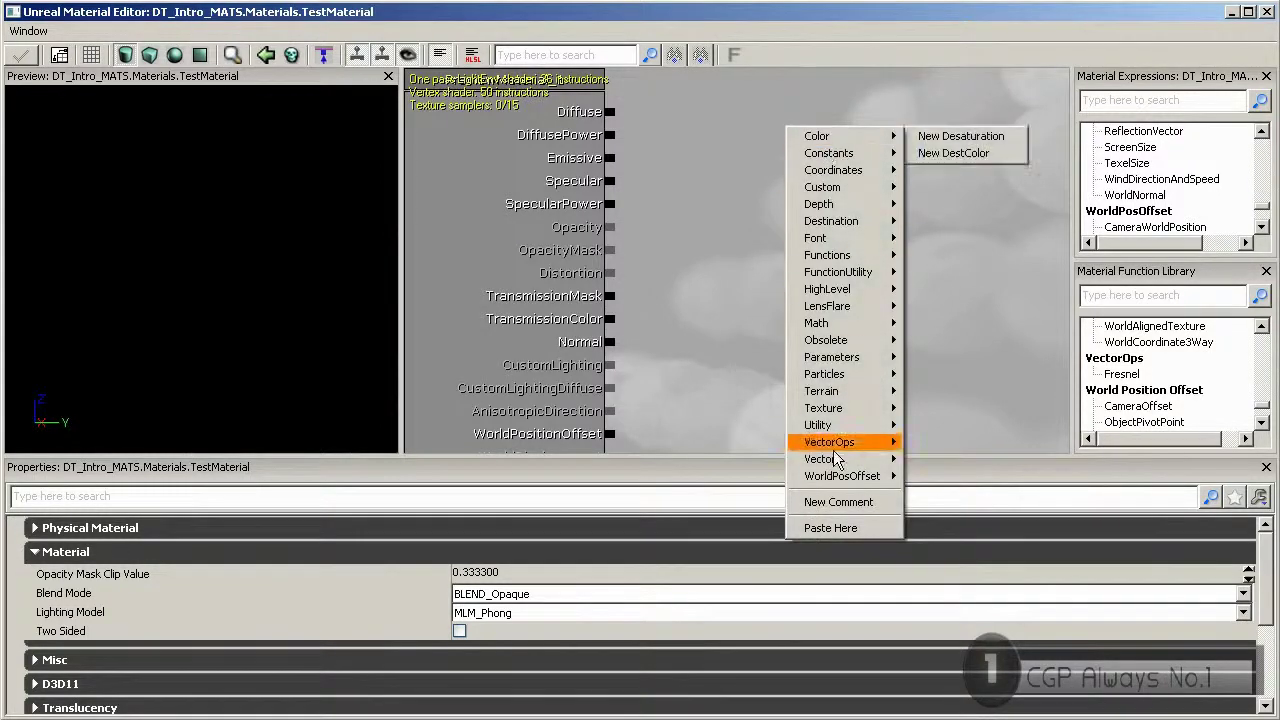
pyautogui.moveTo(828, 408)
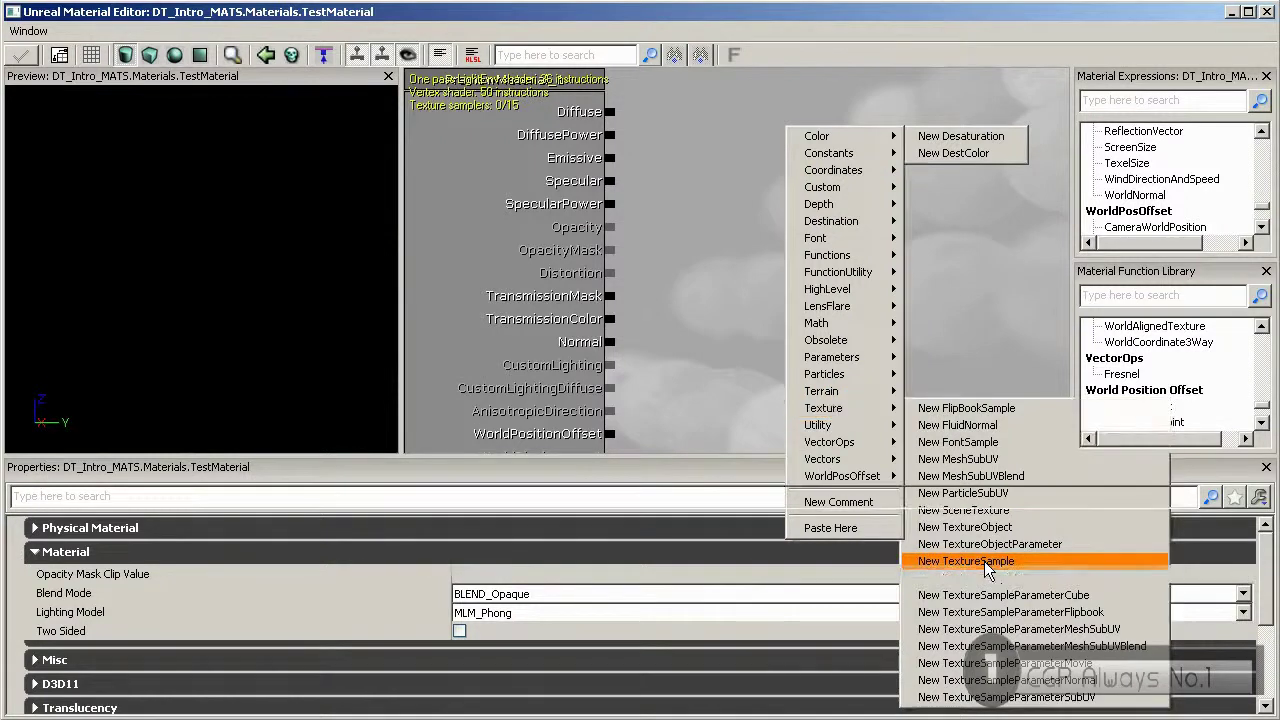
pyautogui.click(988, 566)
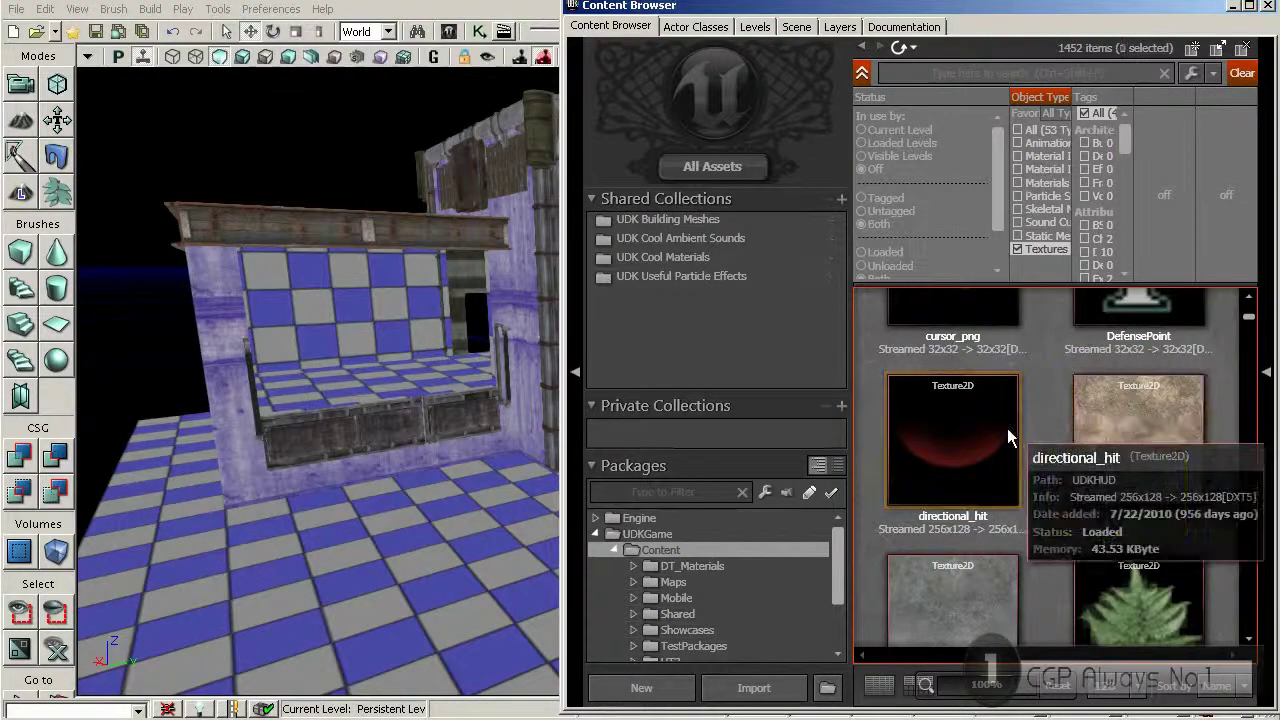
# Step: Return to the material graph, add a second Texture Sample with no texture selected, and delete it
pyautogui.click(1266, 7)
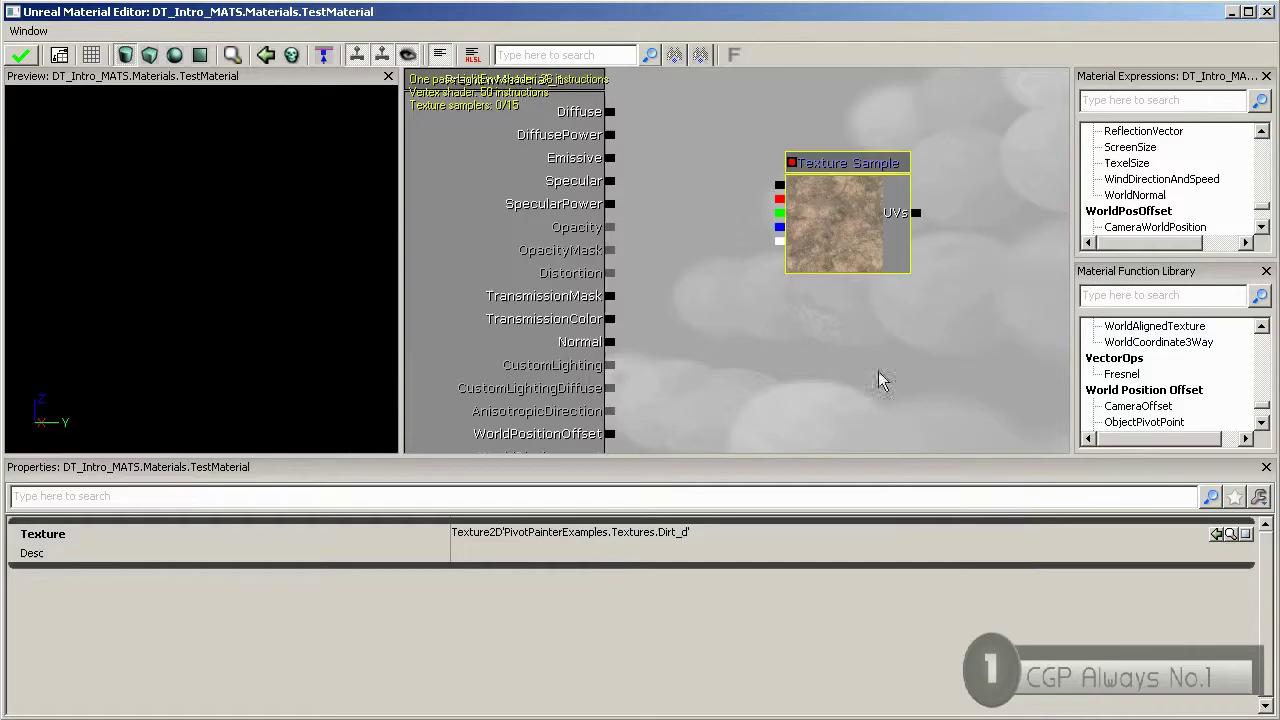
pyautogui.rightClick(902, 350)
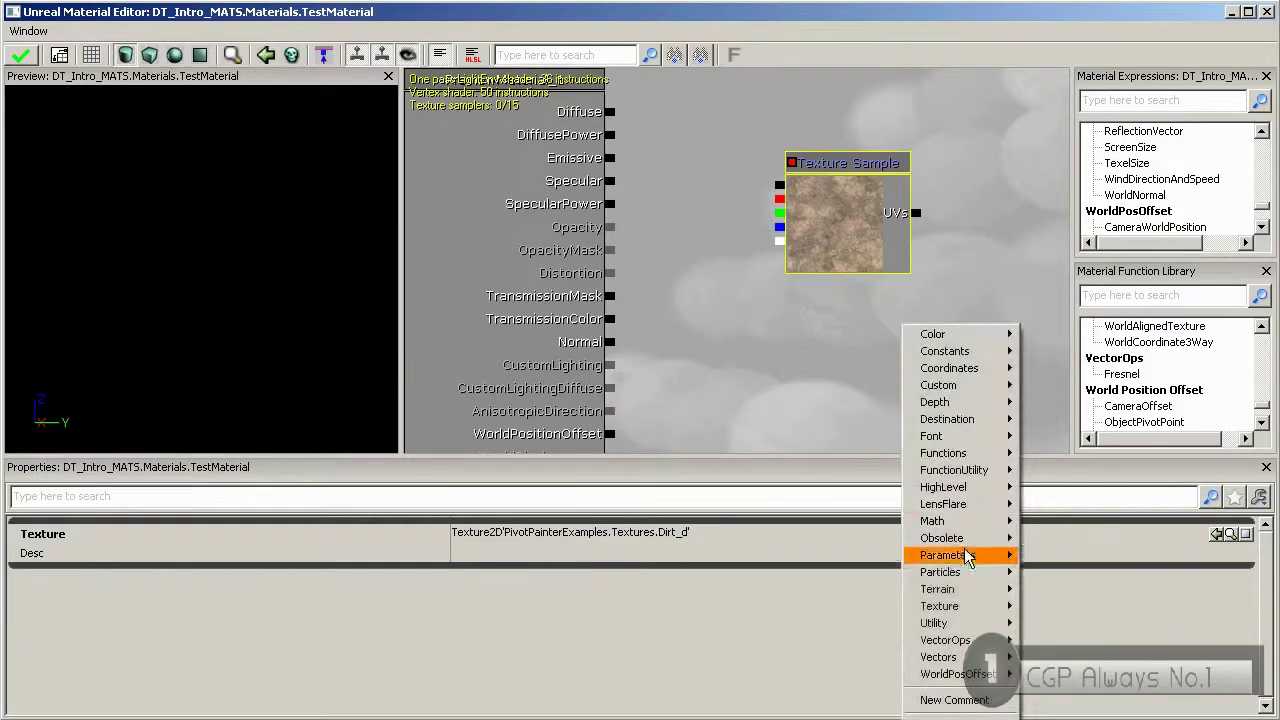
pyautogui.moveTo(950, 606)
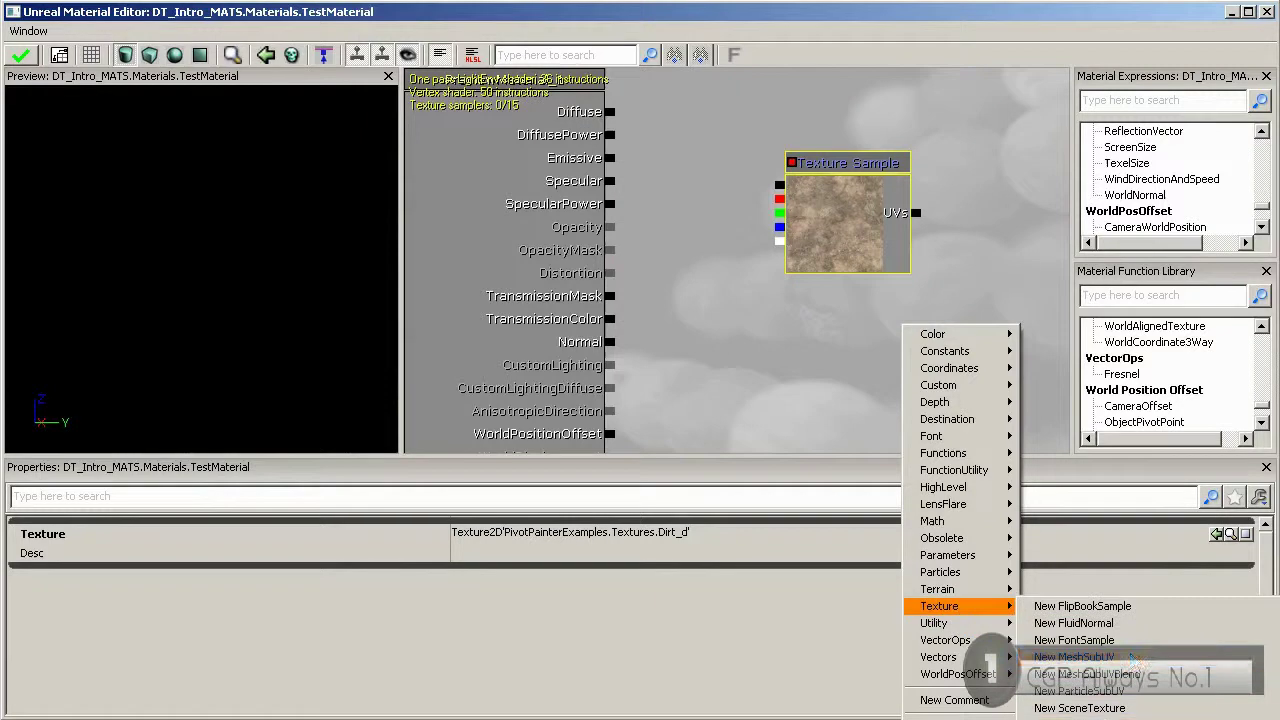
pyautogui.click(1083, 719)
pyautogui.moveTo(940, 369); pyautogui.dragTo(858, 311)
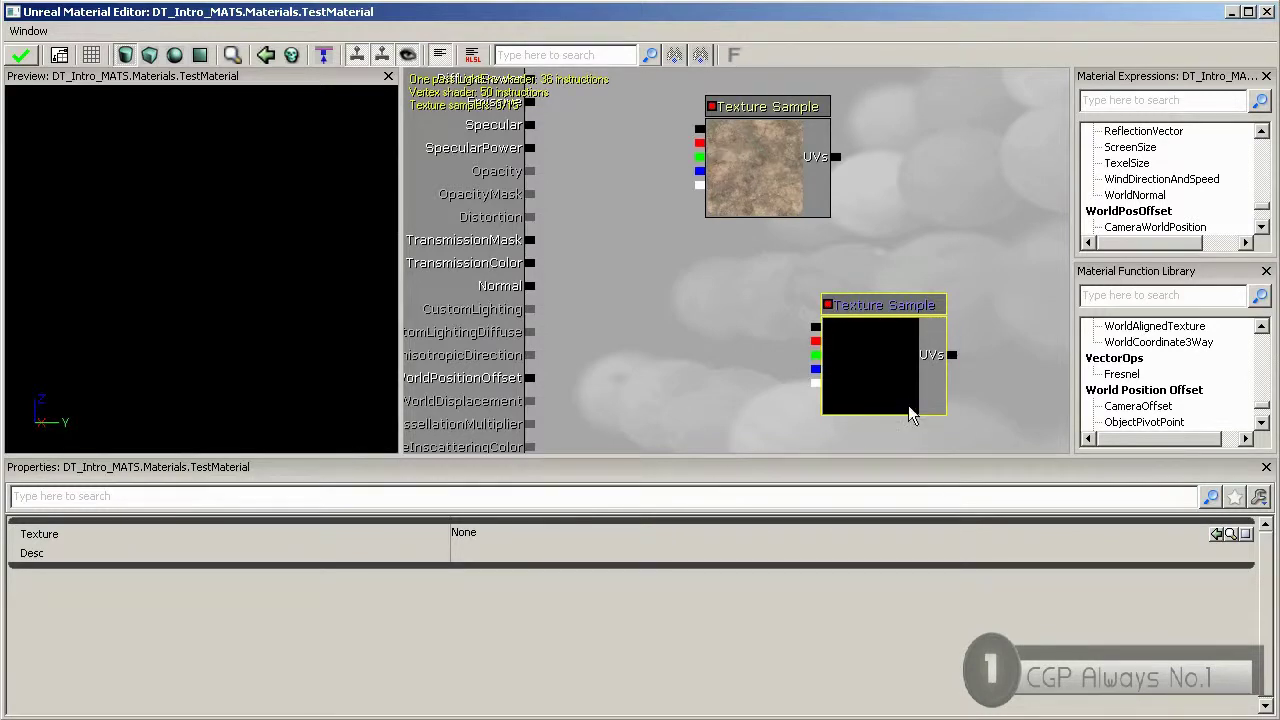
pyautogui.press('Delete')
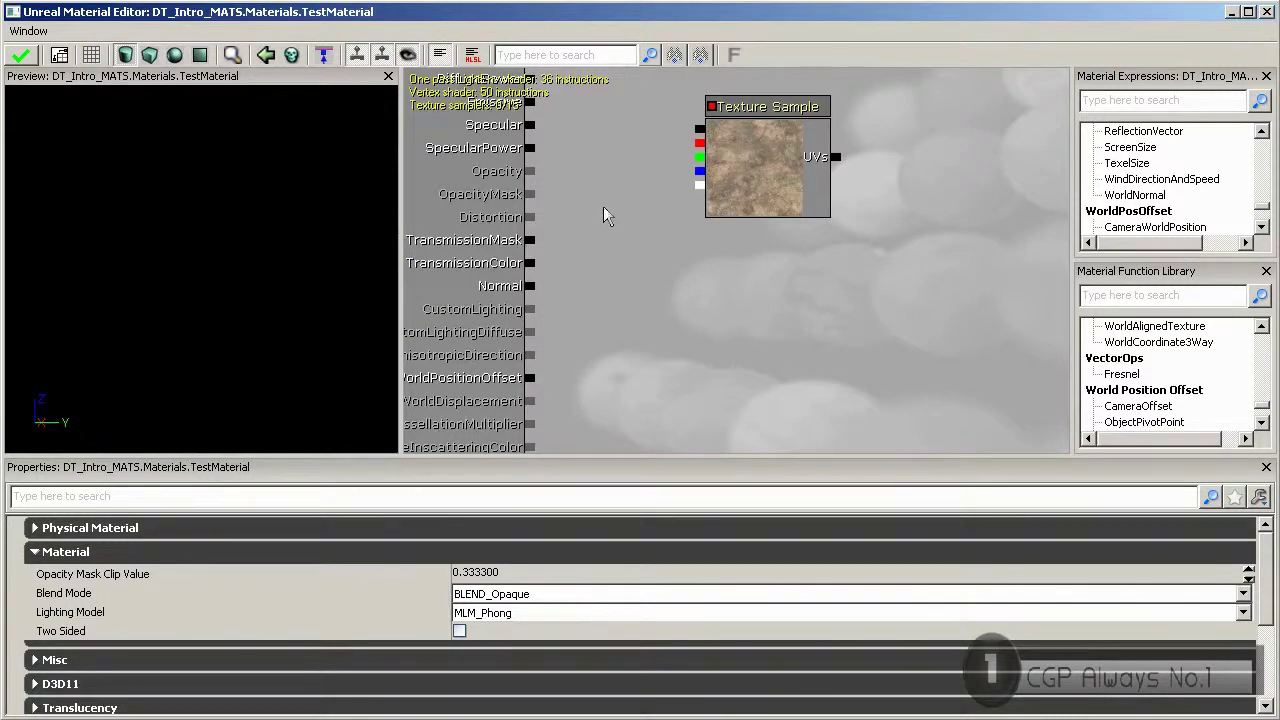
# Step: Move the Dirt_d Texture Sample up beside the material node and connect its full-color output to Diffuse
pyautogui.moveTo(594, 194); pyautogui.dragTo(826, 195)
pyautogui.scroll(-6, 759, 281)
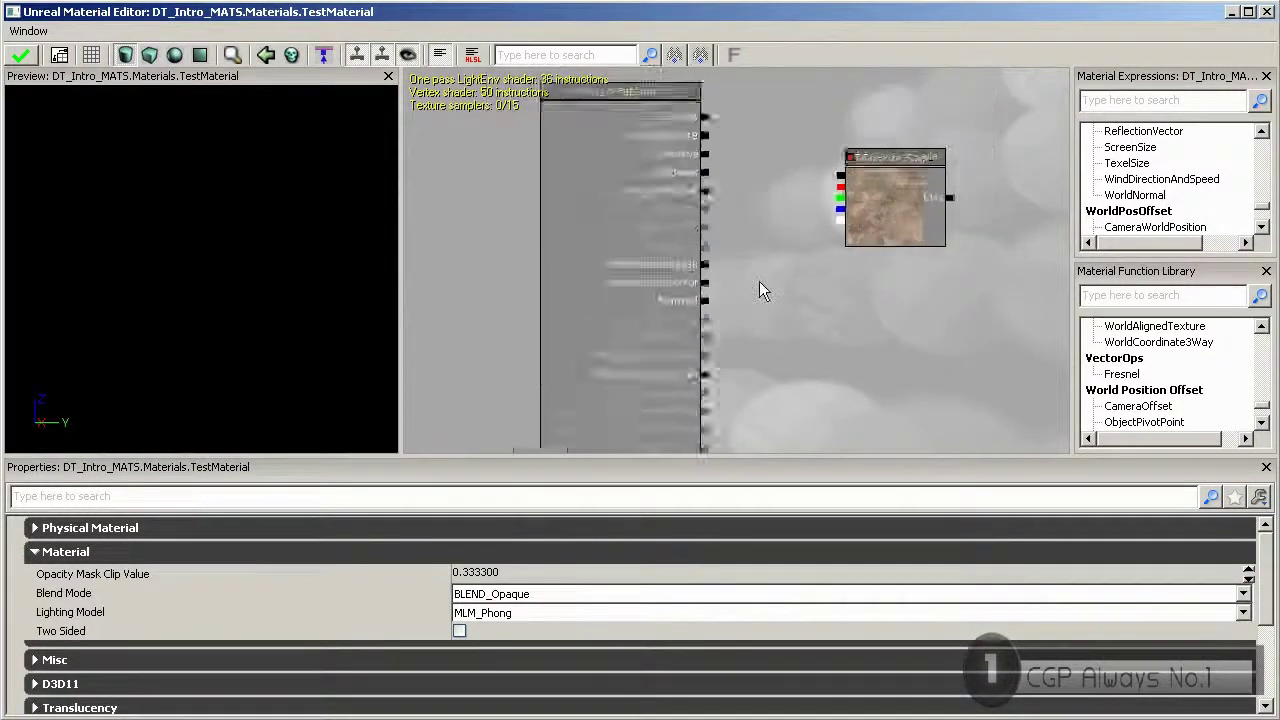
pyautogui.scroll(4, 760, 284)
pyautogui.scroll(-2, 760, 284)
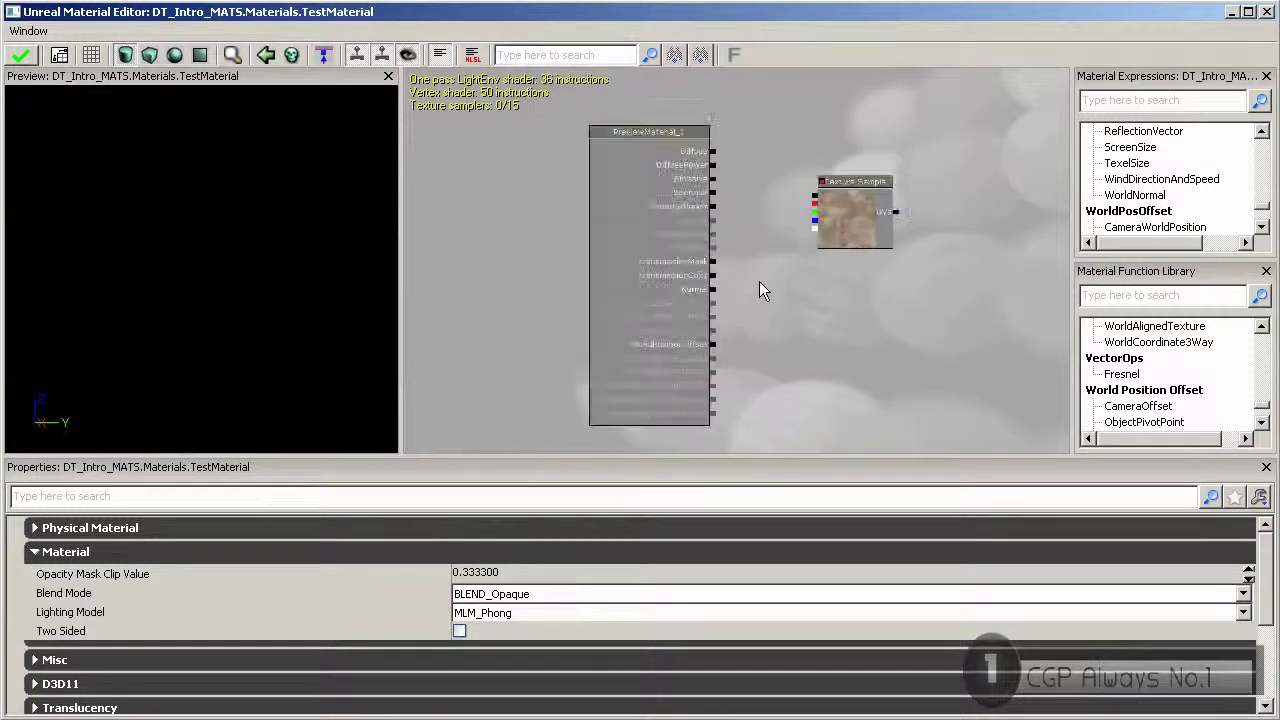
pyautogui.moveTo(803, 241); pyautogui.dragTo(754, 316)
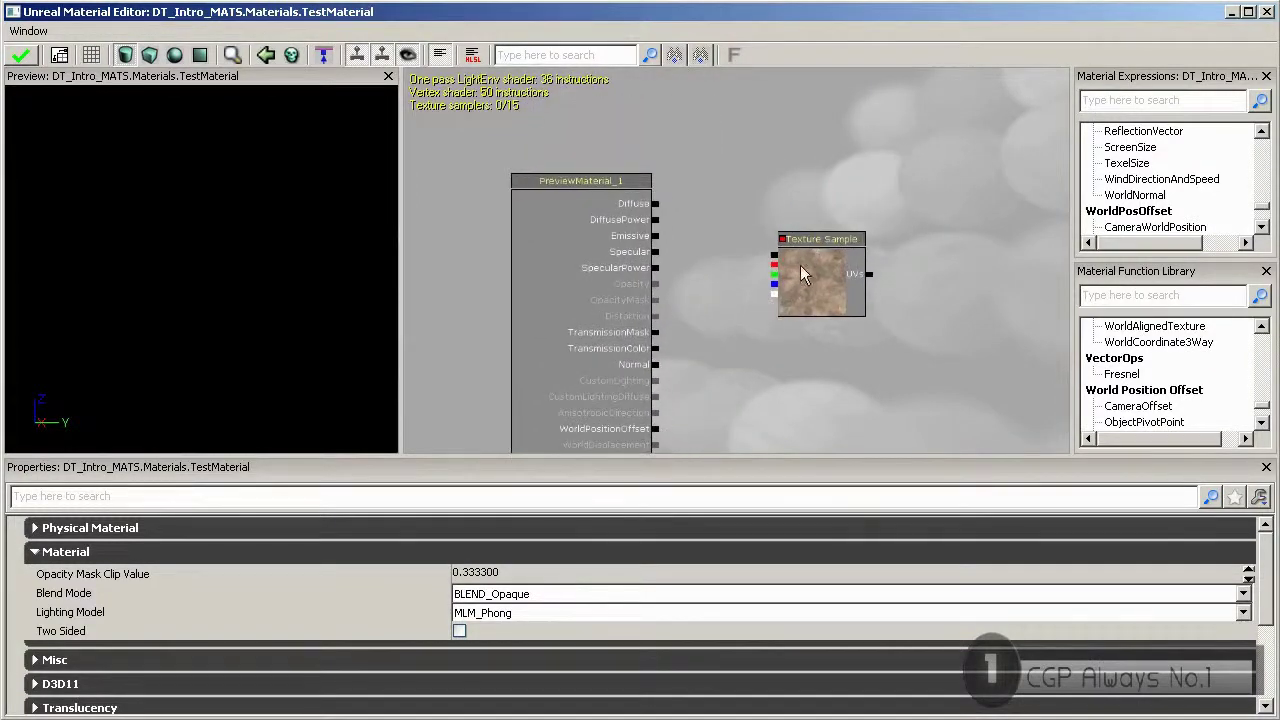
pyautogui.click(836, 281)
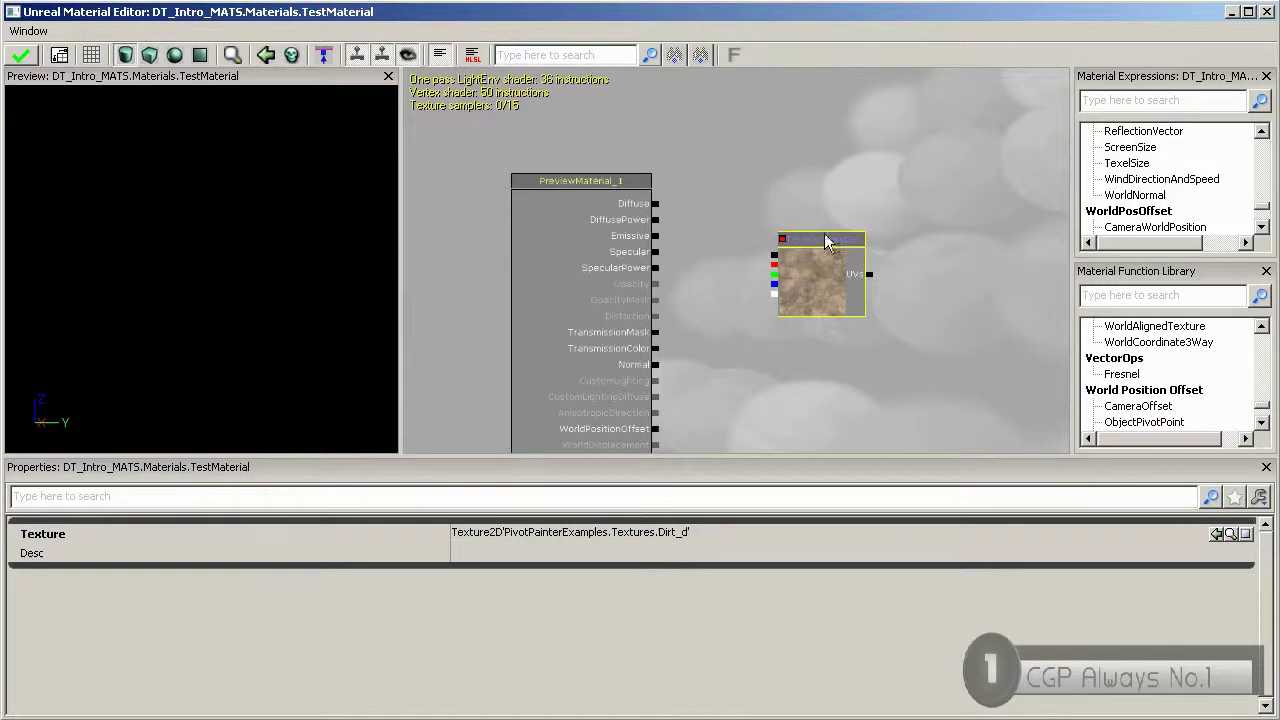
pyautogui.moveTo(813, 293); pyautogui.dragTo(826, 202)
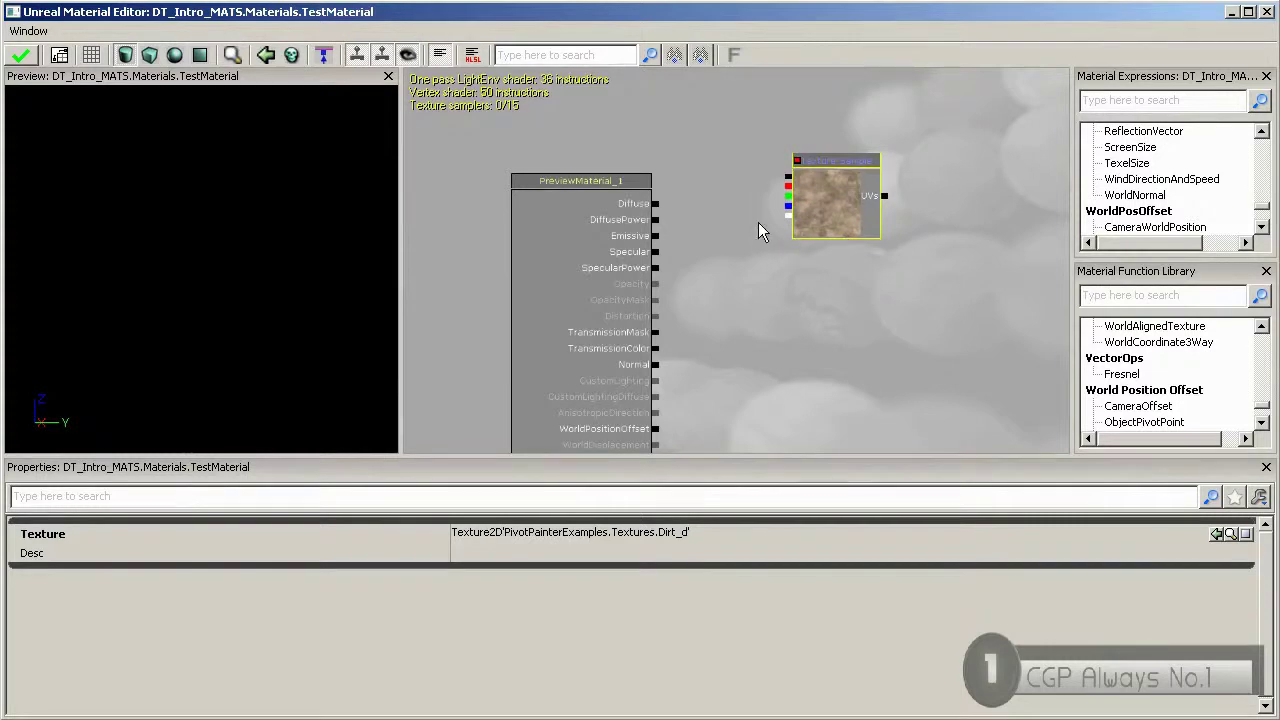
pyautogui.scroll(1, 776, 242)
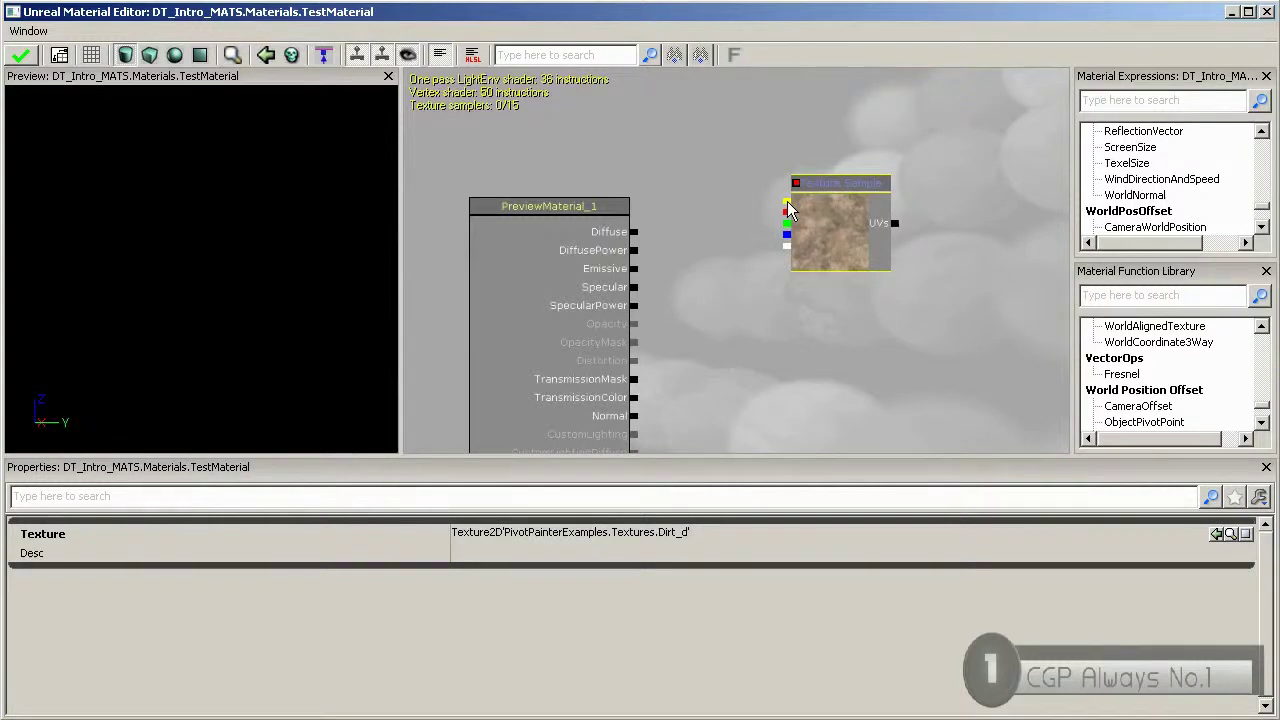
pyautogui.moveTo(787, 203); pyautogui.dragTo(640, 240)
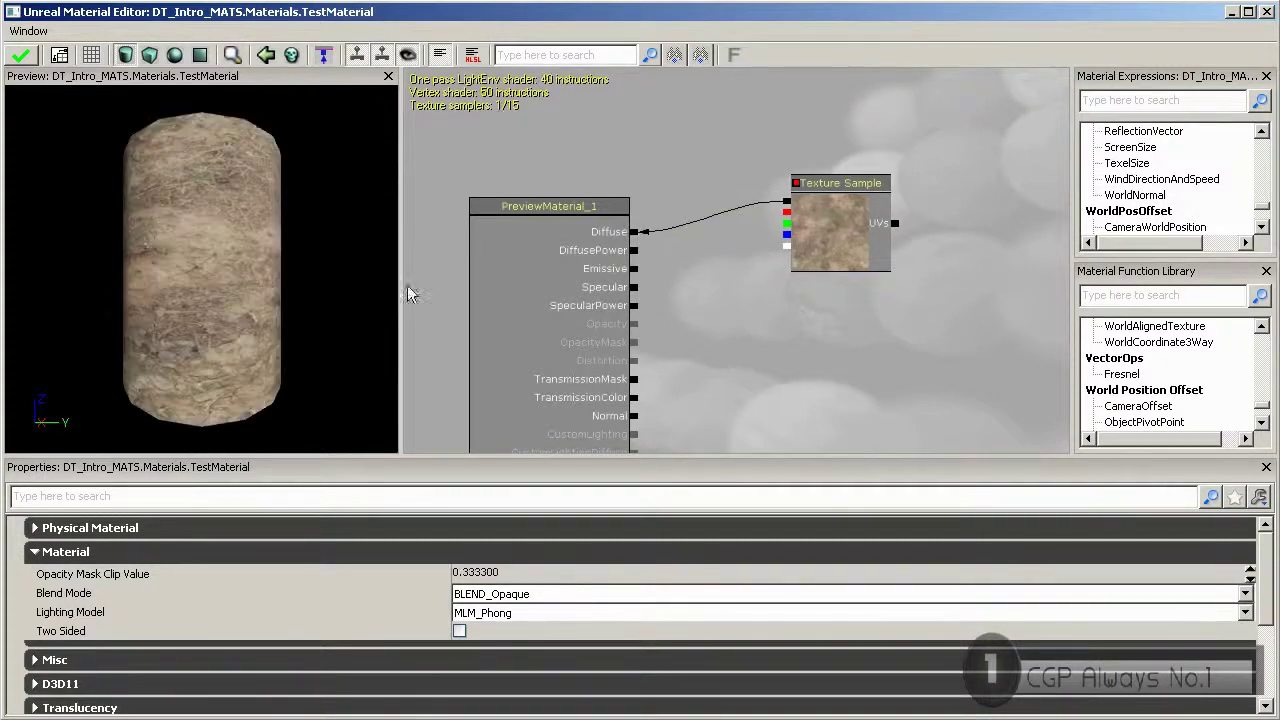
# Step: Examine the dirt texture on the preview cylinder from several angles, including its top face
pyautogui.moveTo(204, 173)
pyautogui.mouseDown()
pyautogui.moveTo(207, 245)
pyautogui.moveTo(222, 240)
pyautogui.moveTo(204, 183)
pyautogui.mouseUp()
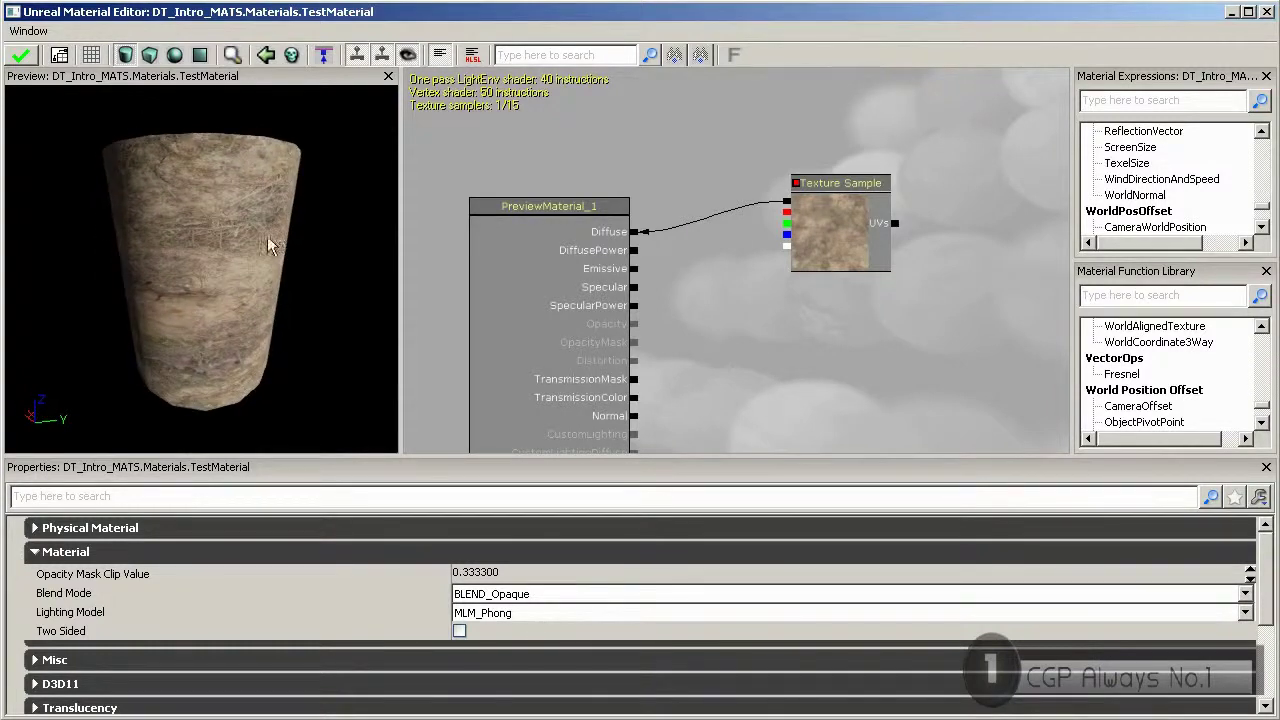
pyautogui.moveTo(107, 229); pyautogui.dragTo(151, 186)
pyautogui.moveTo(249, 203)
pyautogui.mouseDown(button='right')
pyautogui.moveTo(249, 260)
pyautogui.moveTo(249, 165)
pyautogui.moveTo(249, 230)
pyautogui.moveTo(249, 203)
pyautogui.mouseUp(button='right')
pyautogui.moveTo(256, 207); pyautogui.dragTo(252, 225)
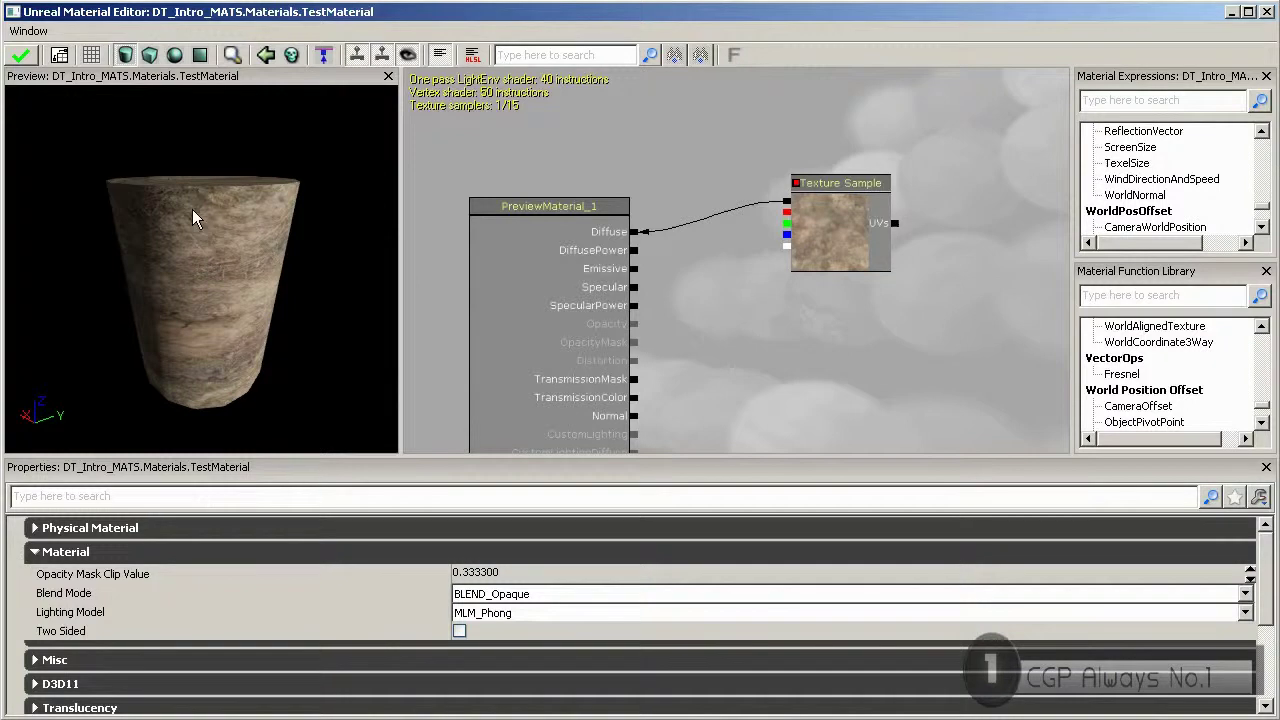
pyautogui.moveTo(192, 209); pyautogui.dragTo(192, 200, button='right')
pyautogui.moveTo(250, 232); pyautogui.dragTo(247, 232)
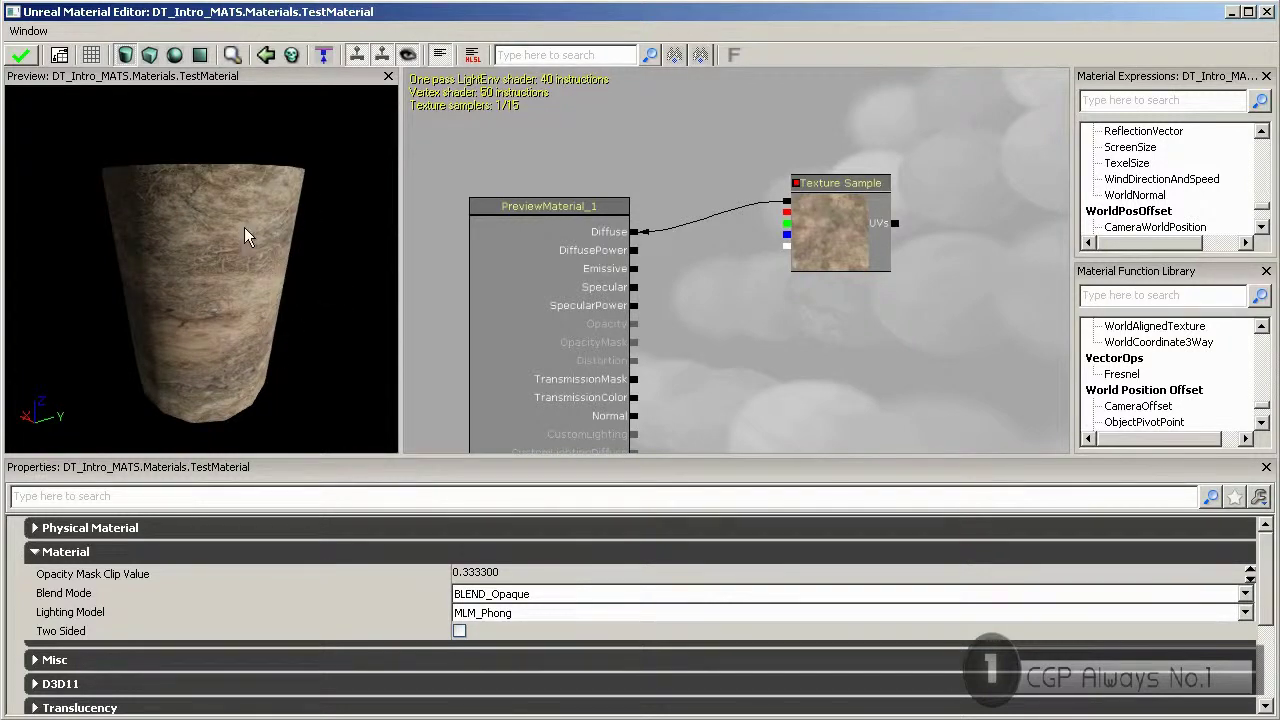
pyautogui.moveTo(247, 232); pyautogui.dragTo(247, 205)
pyautogui.moveTo(749, 340); pyautogui.dragTo(741, 231)
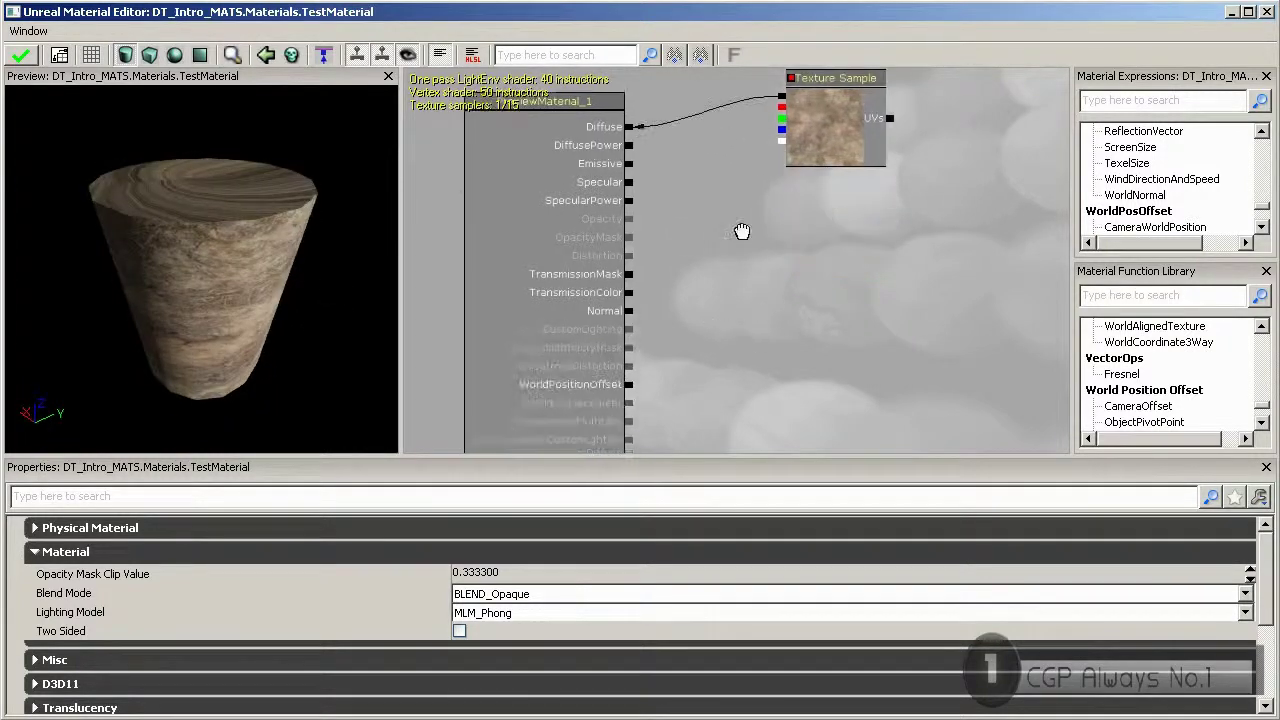
pyautogui.moveTo(745, 351)
pyautogui.mouseDown()
pyautogui.moveTo(737, 317)
pyautogui.moveTo(727, 342)
pyautogui.mouseUp()
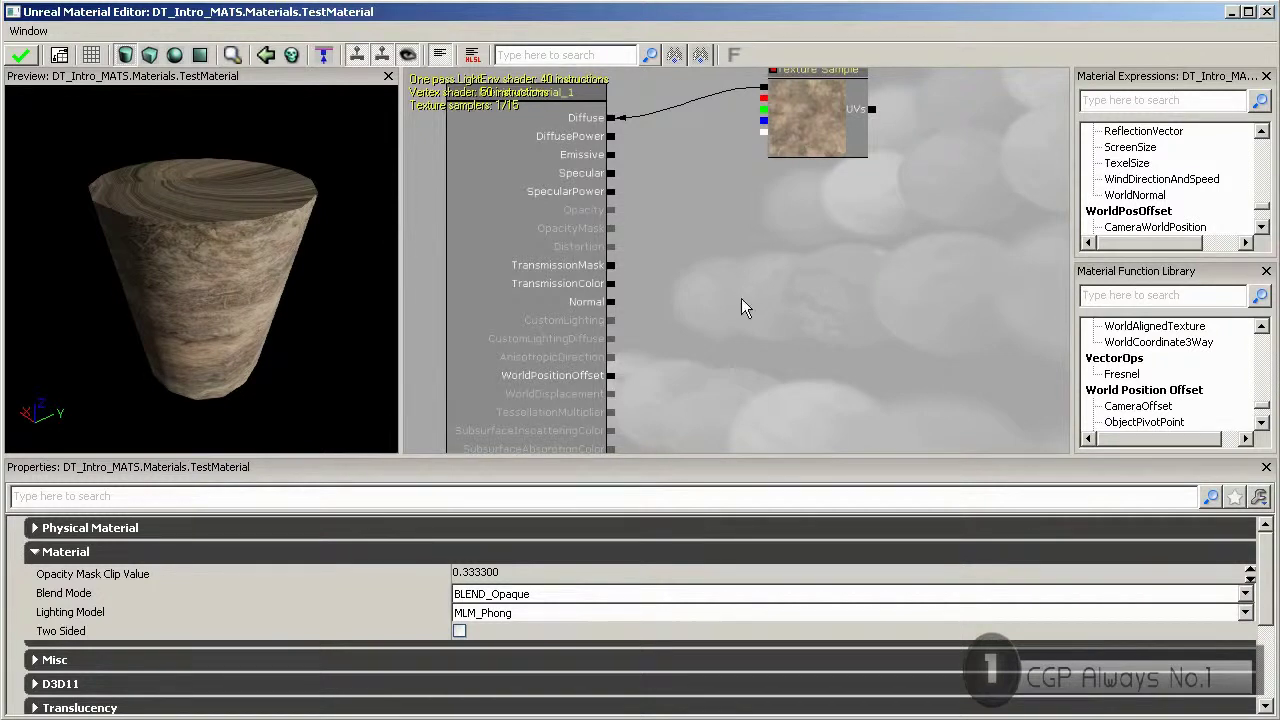
pyautogui.rightClick(800, 296)
pyautogui.moveTo(852, 550)
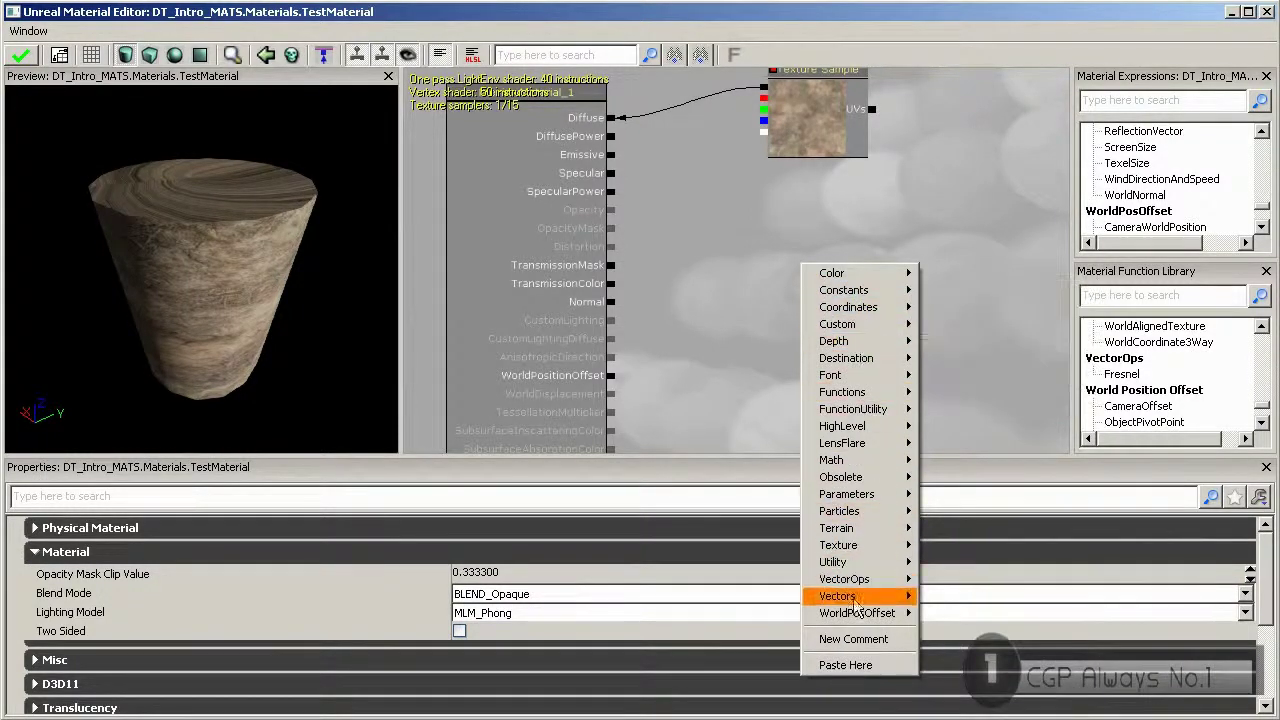
pyautogui.moveTo(886, 274)
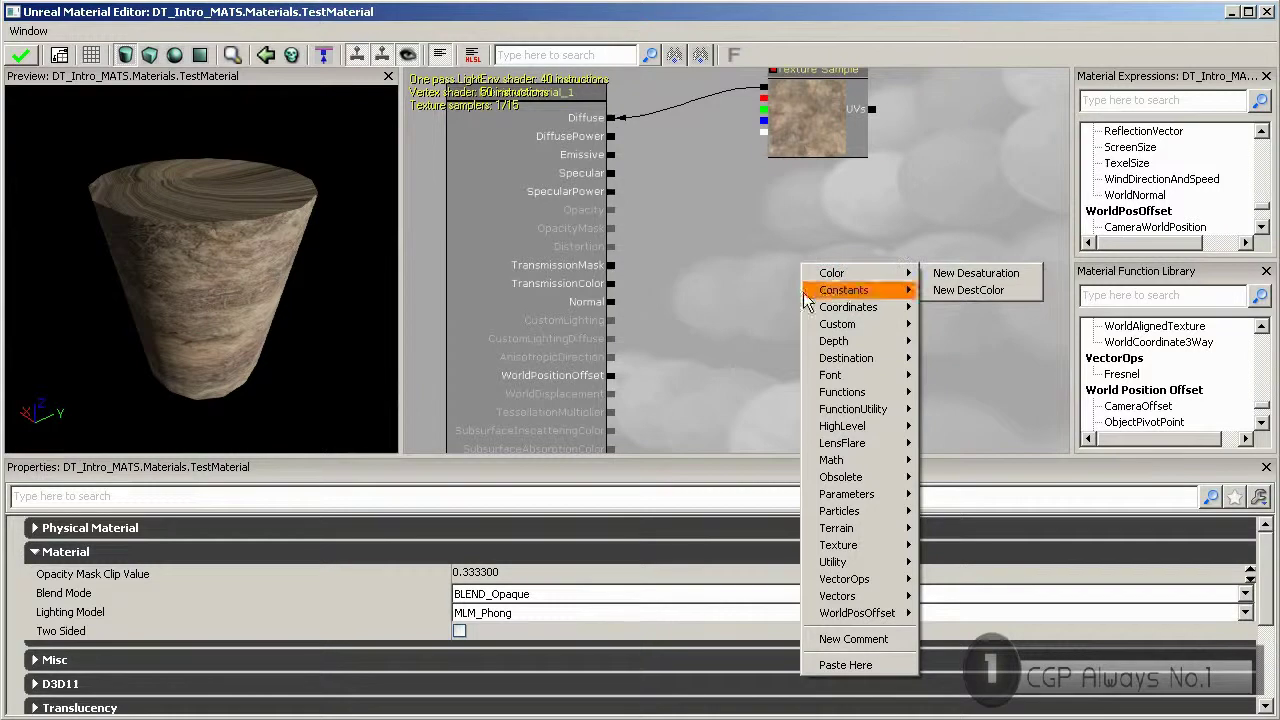
pyautogui.click(851, 248)
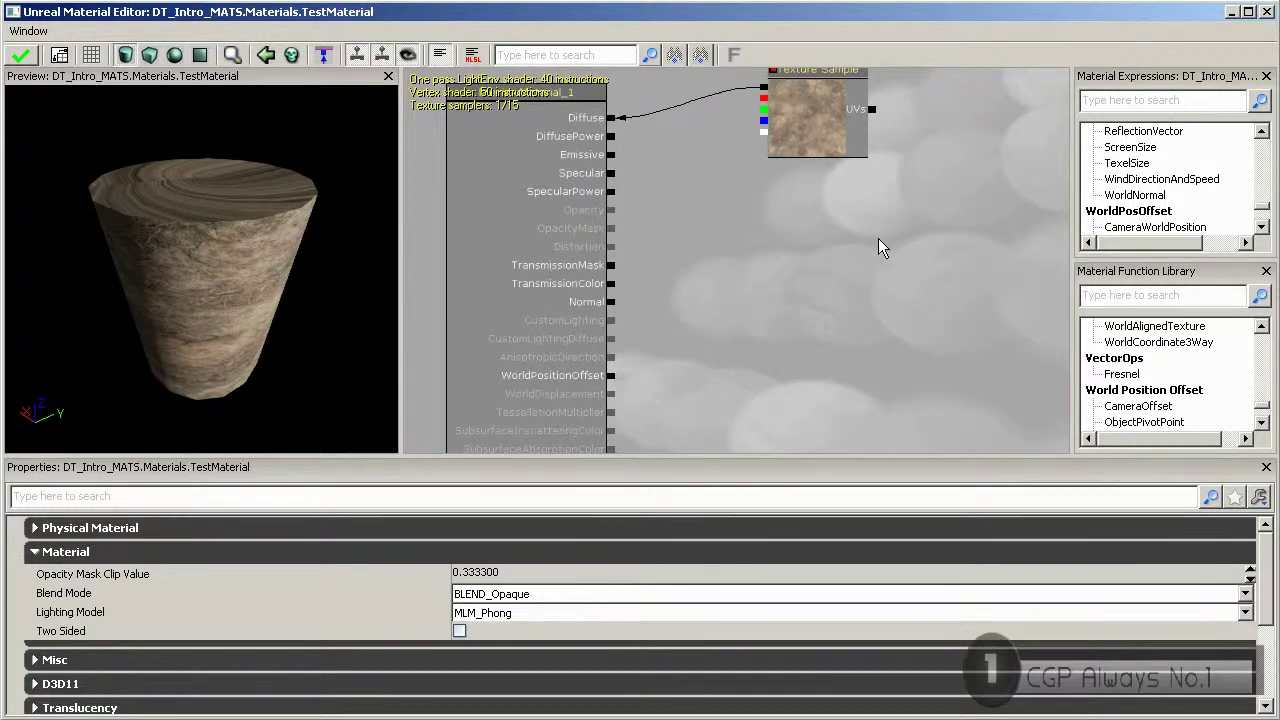
# Step: Apply the changes to TestMaterial and close the Material Editor
pyautogui.click(20, 57)
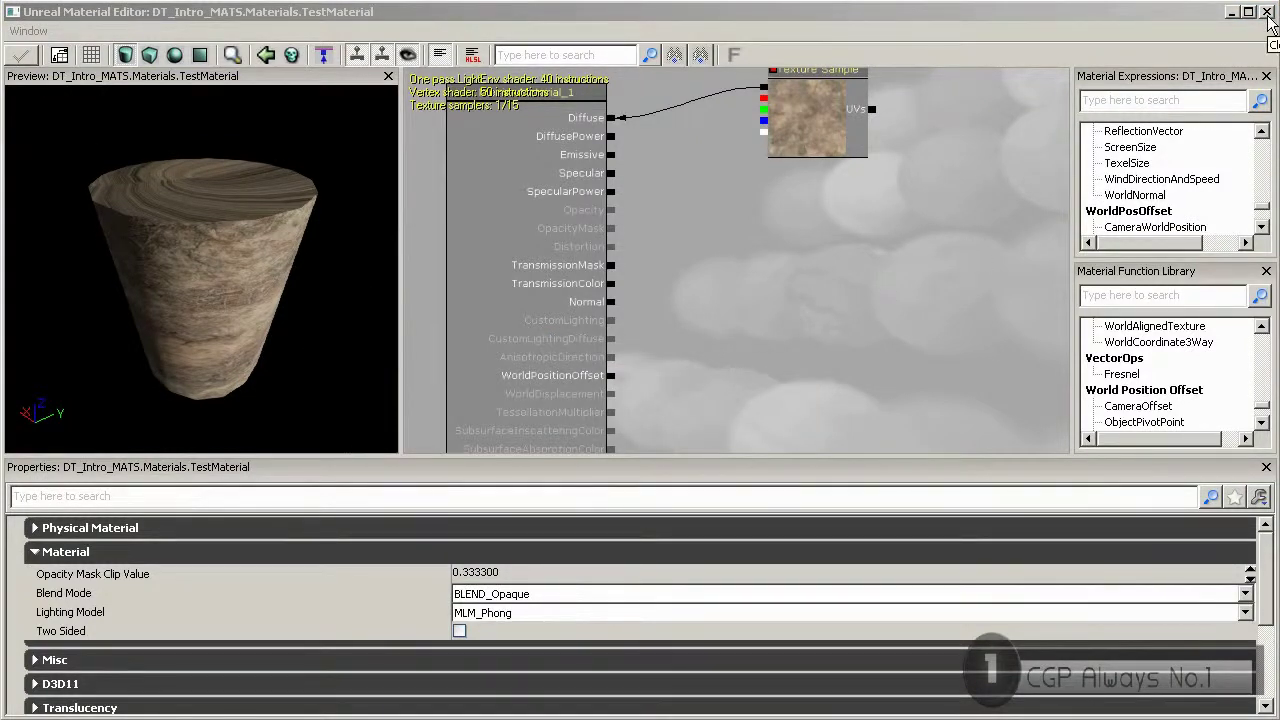
pyautogui.click(1266, 12)
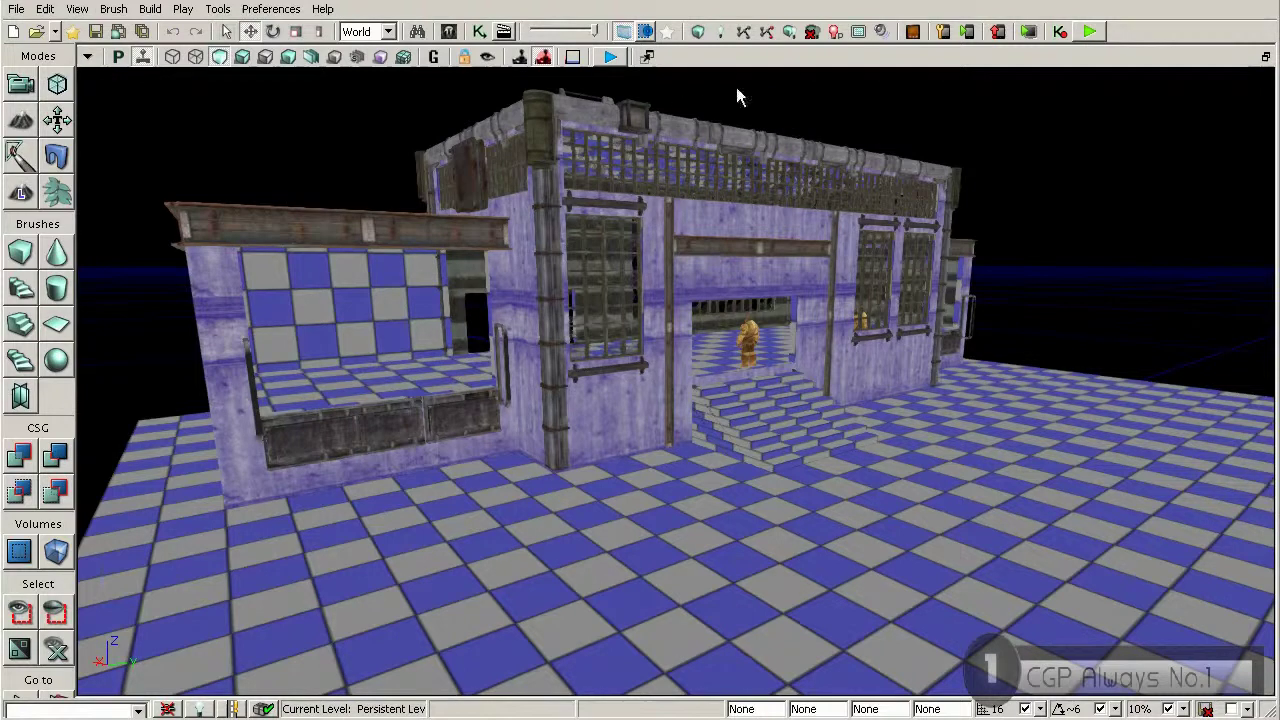
# Step: Open the Content Browser and show TestMaterial in the DT_Intro_MATS Materials group by replacing the Textures filter with all object types
pyautogui.click(449, 32)
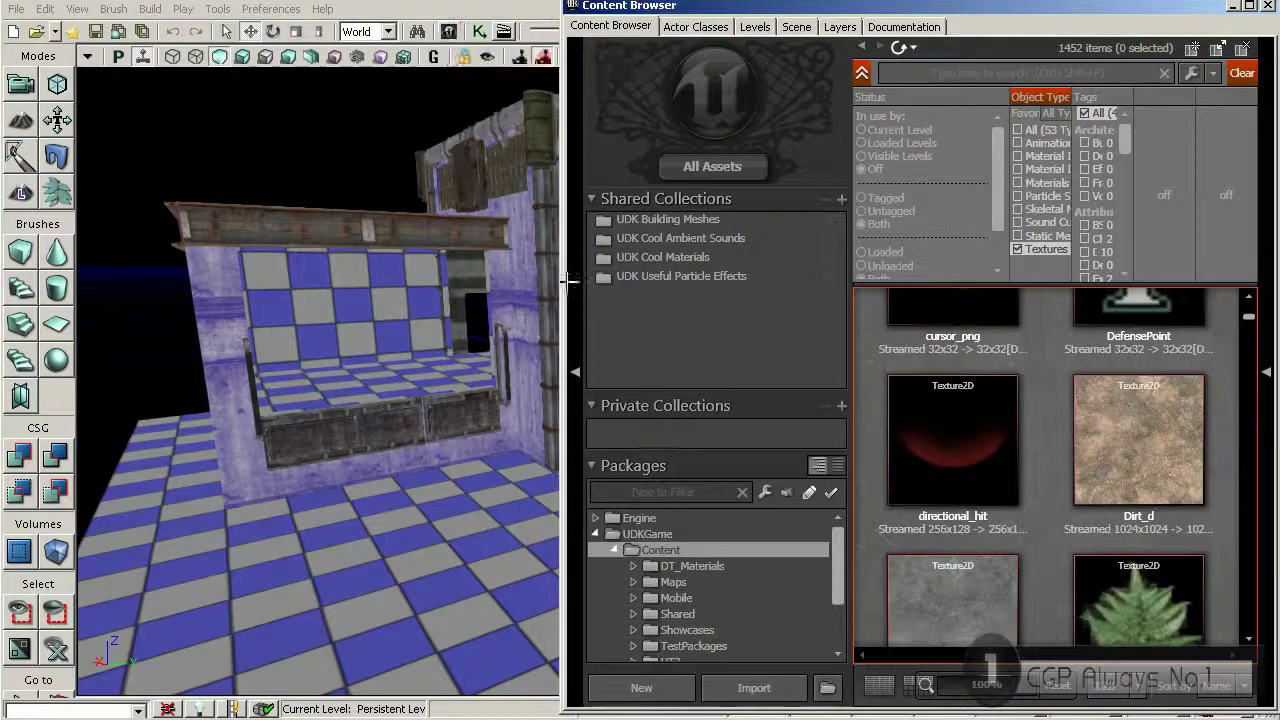
pyautogui.scroll(-3, 838, 593)
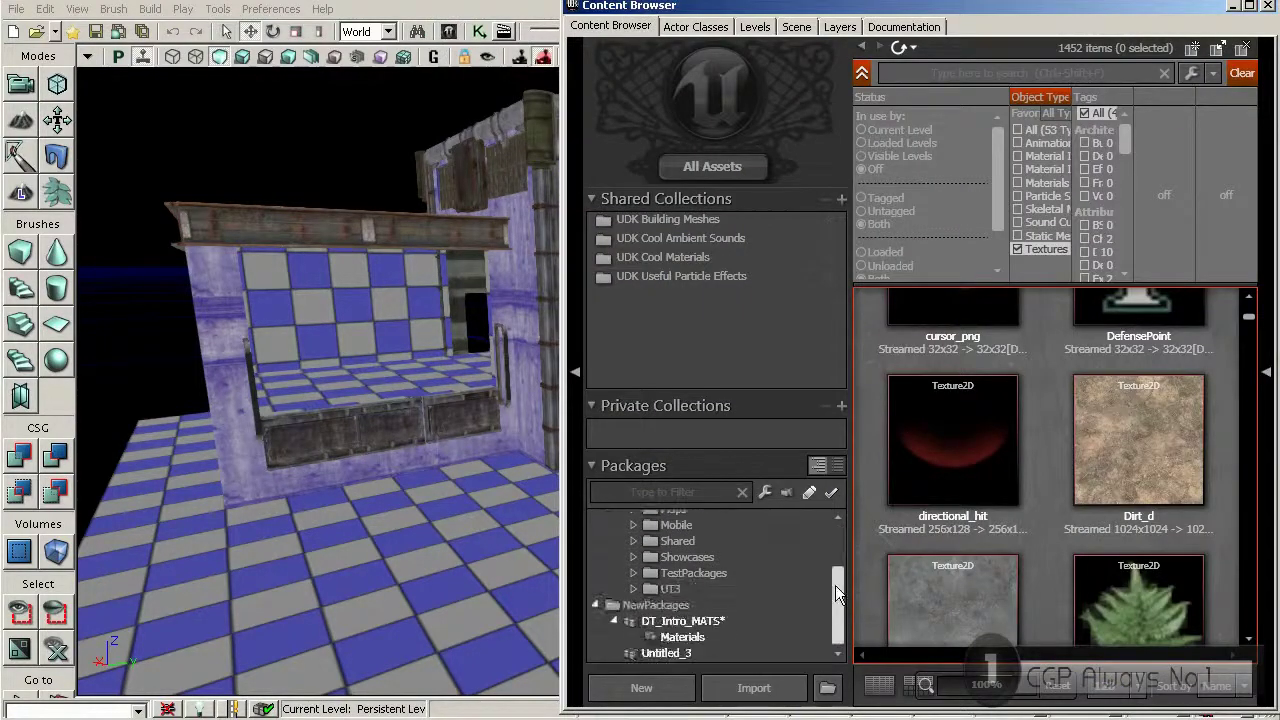
pyautogui.click(702, 638)
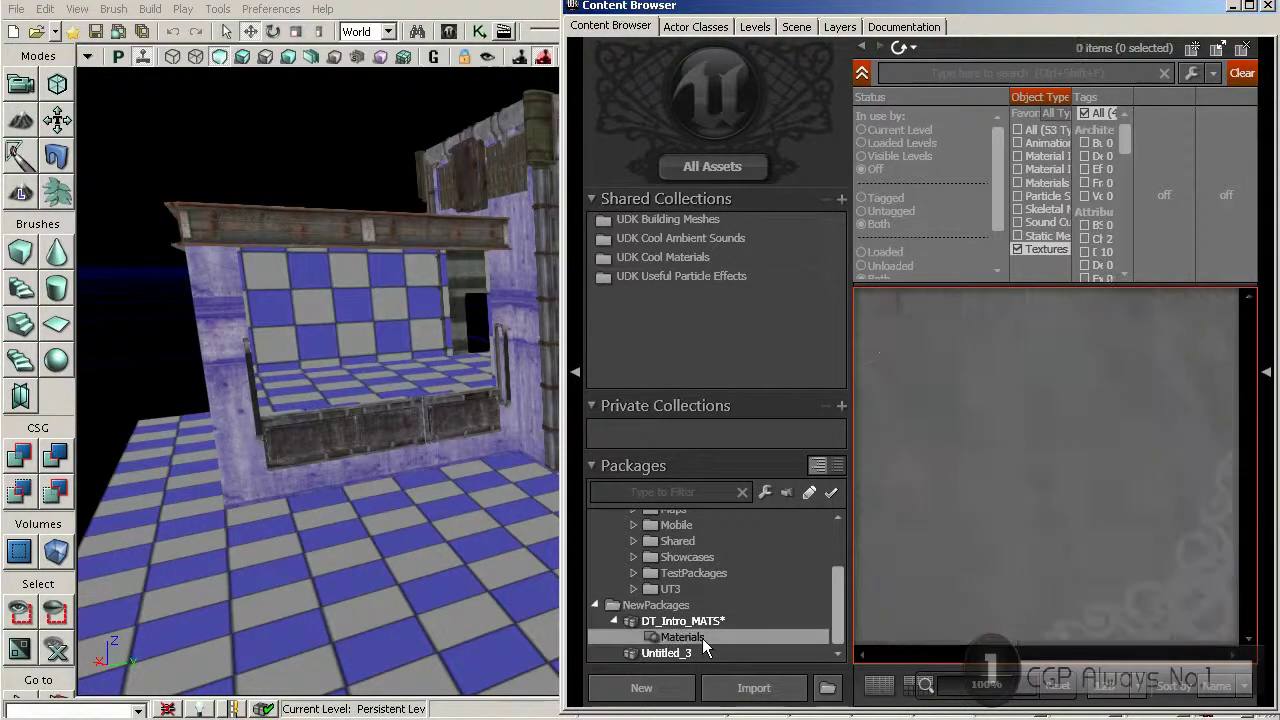
pyautogui.click(1026, 249)
pyautogui.moveTo(909, 404)
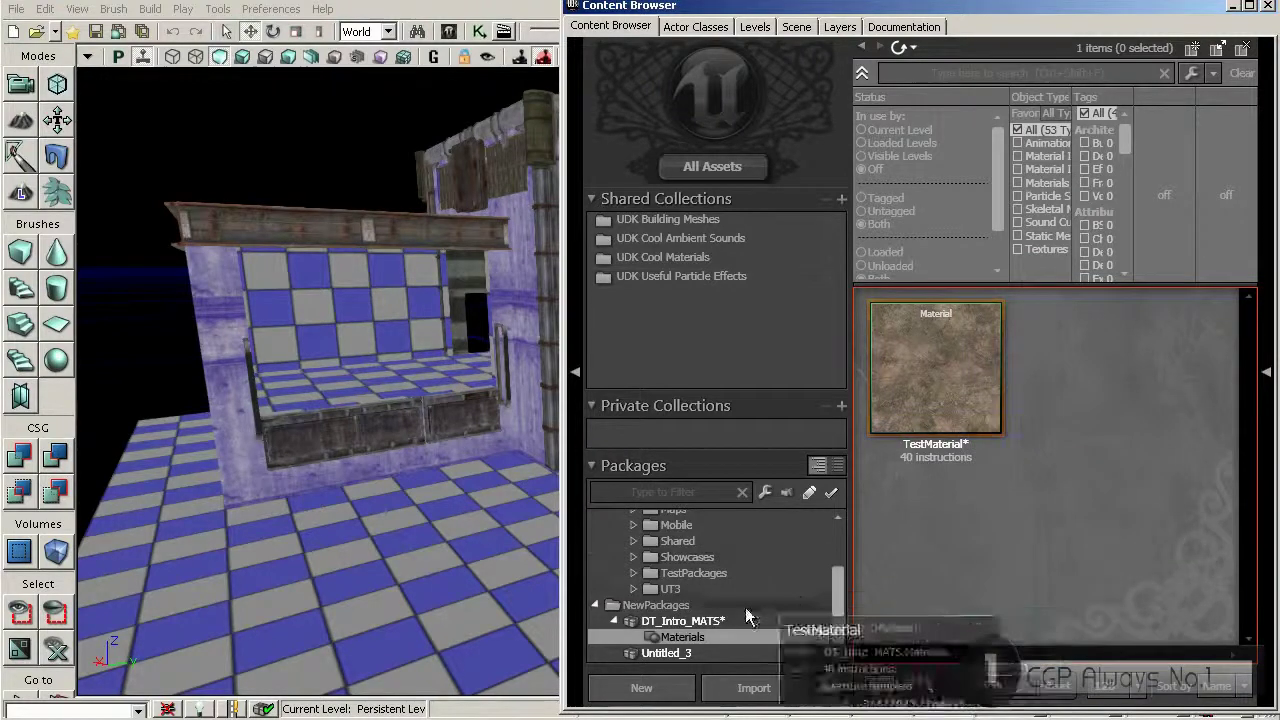
pyautogui.click(712, 621)
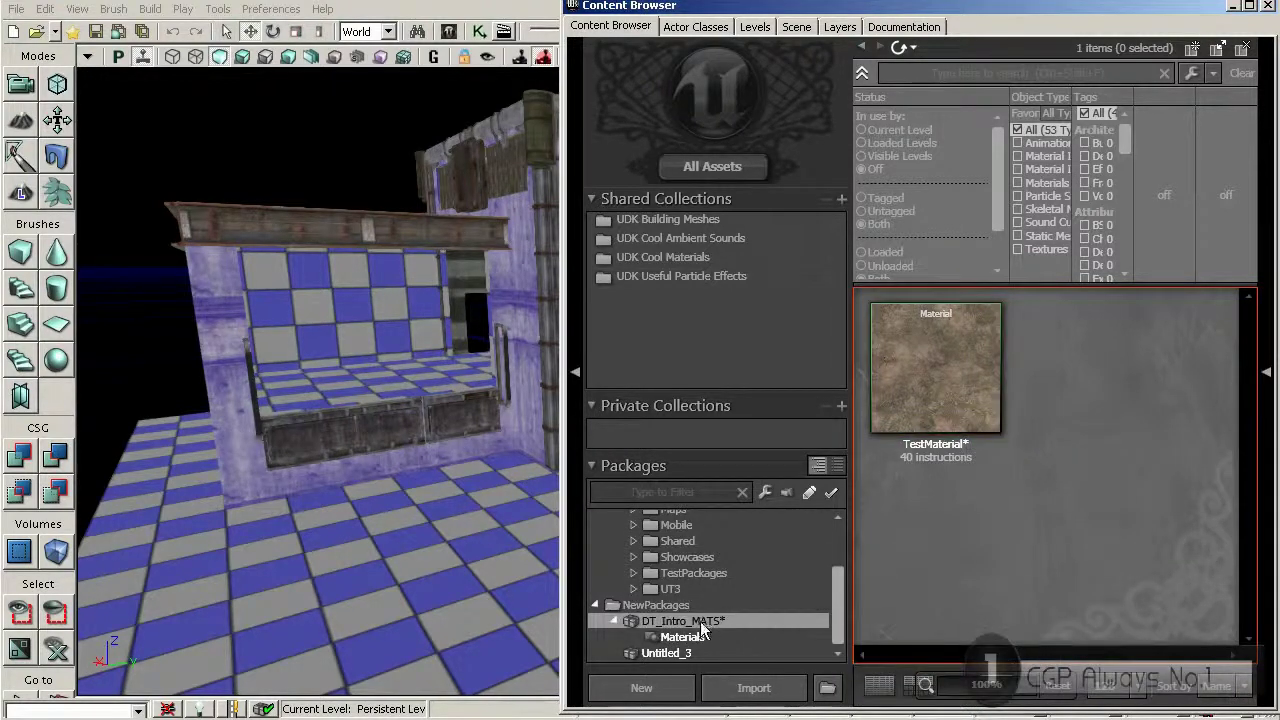
pyautogui.rightClick(700, 622)
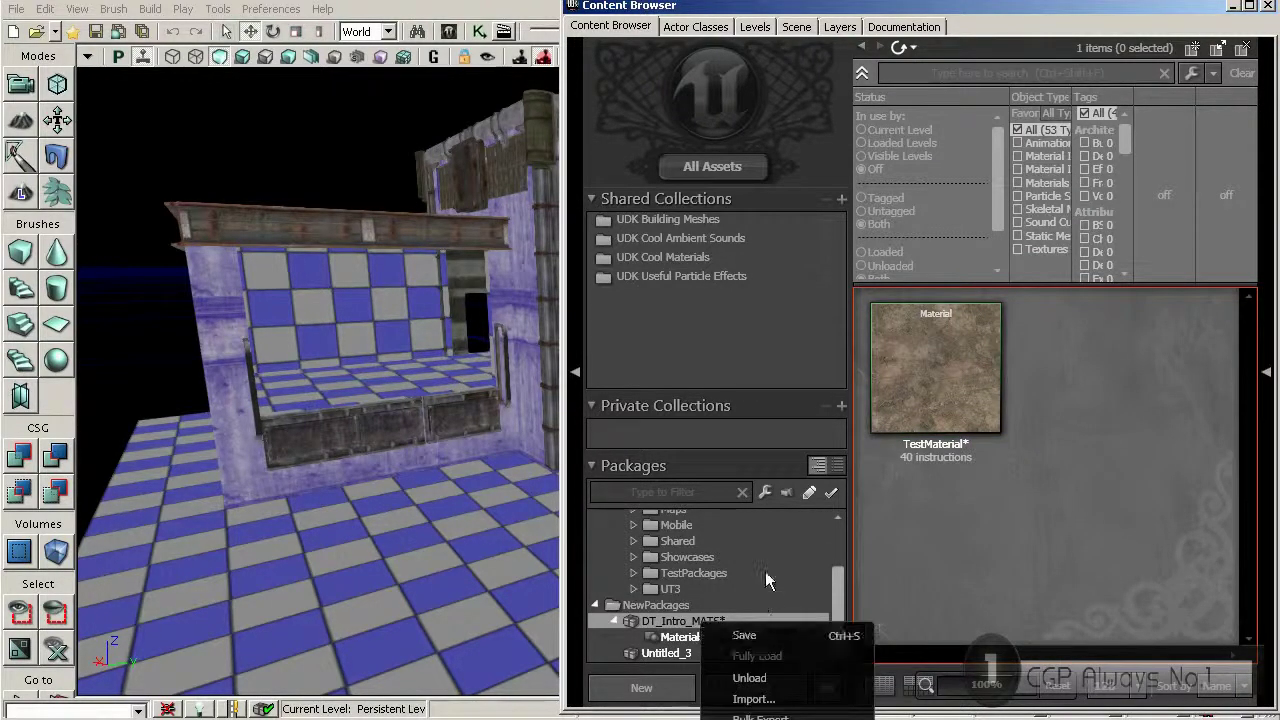
pyautogui.click(767, 556)
pyautogui.click(697, 620)
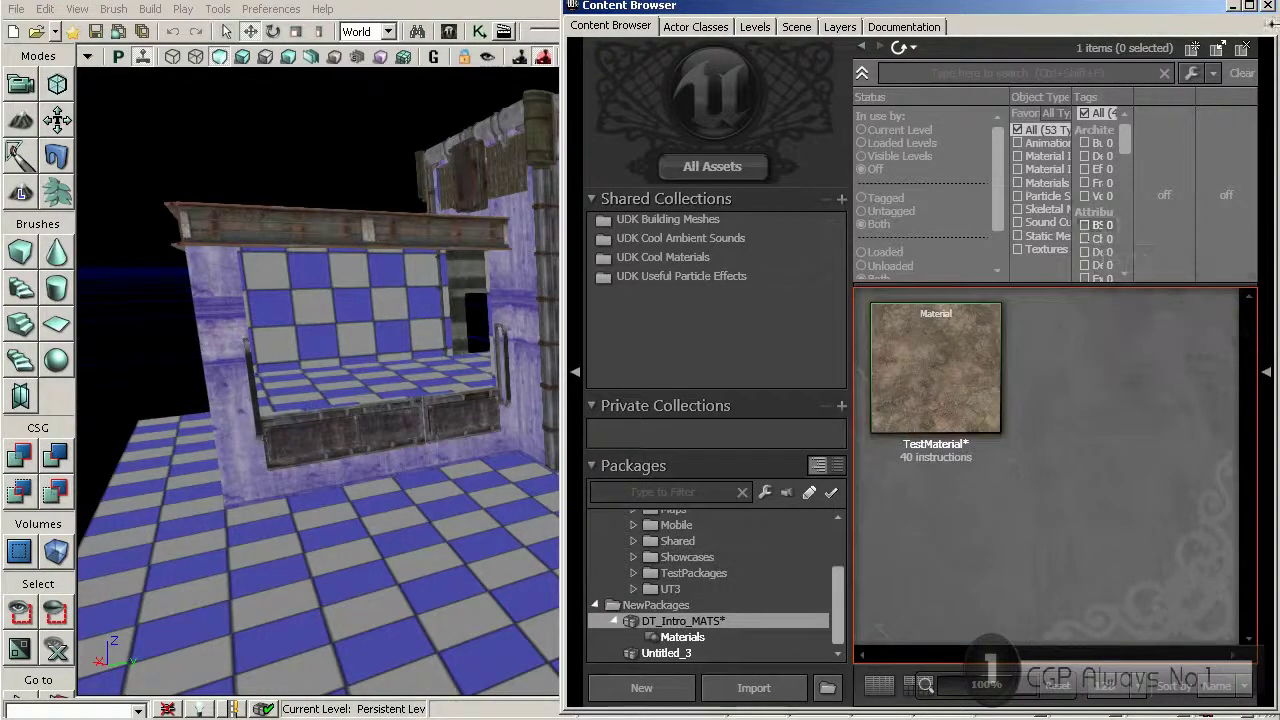
# Step: Close the Content Browser and view the building's front walls and window up close
pyautogui.click(1270, 6)
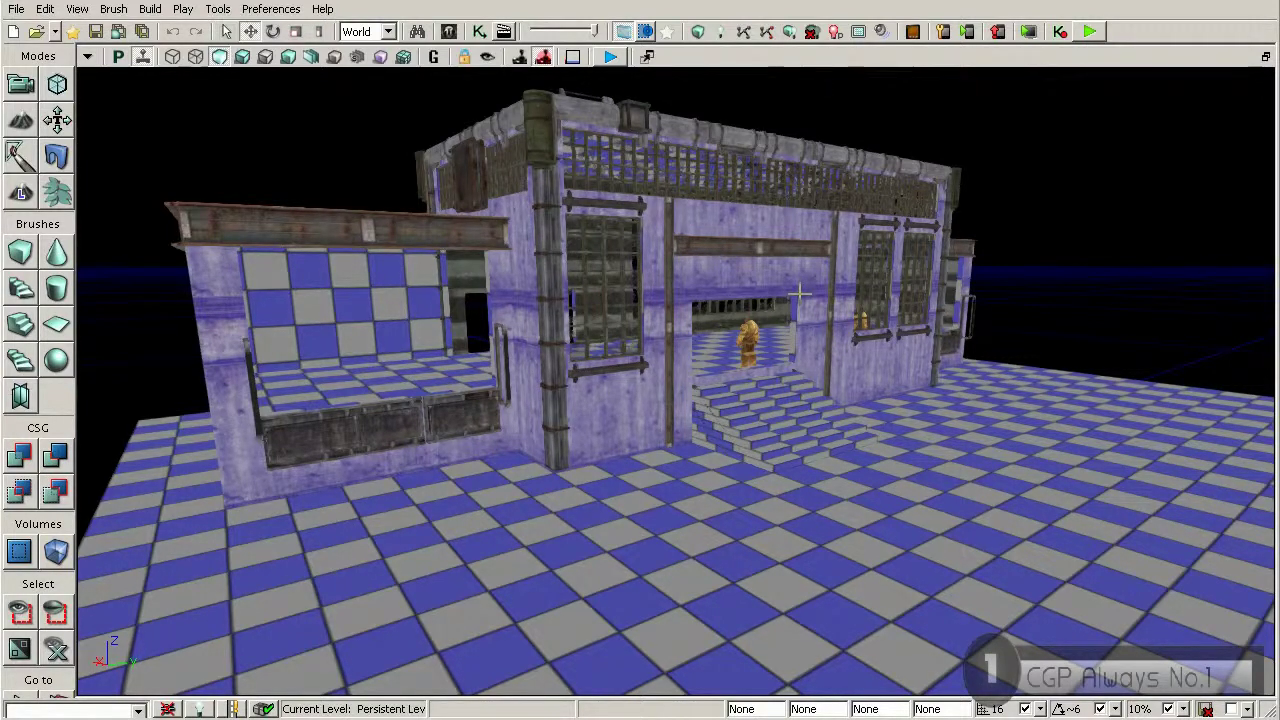
pyautogui.moveTo(800, 291); pyautogui.dragTo(790, 220)
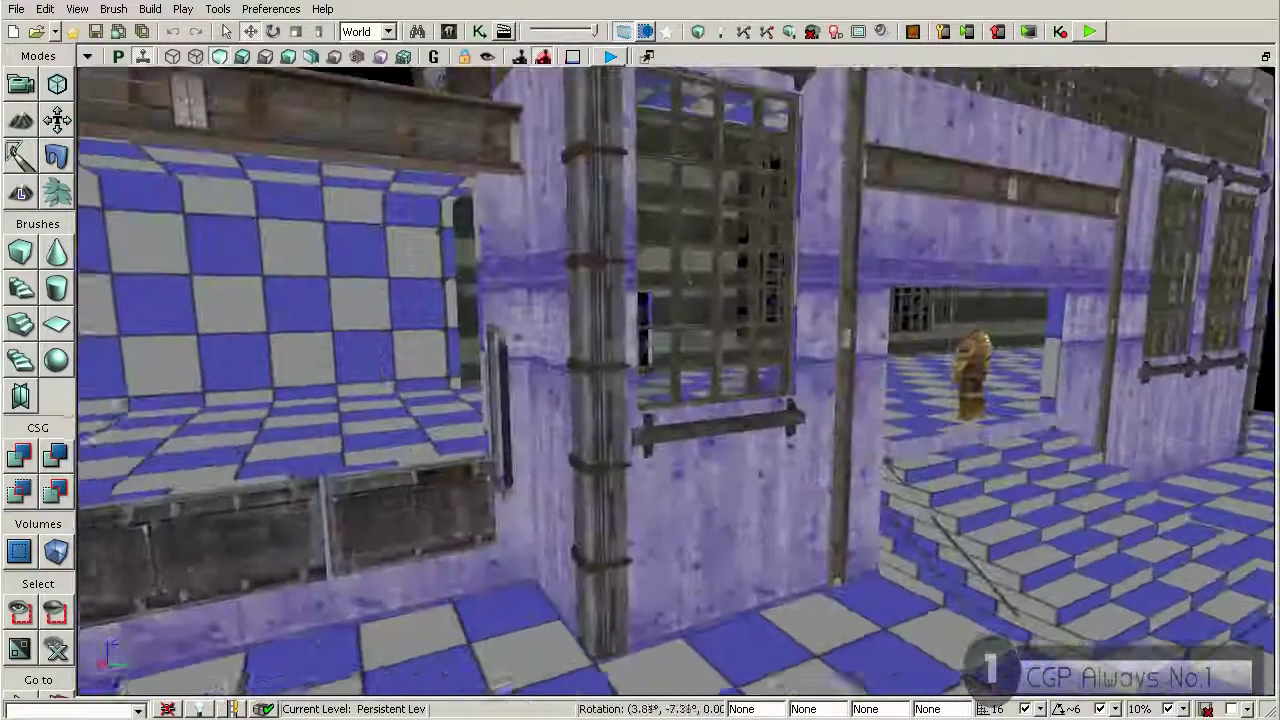